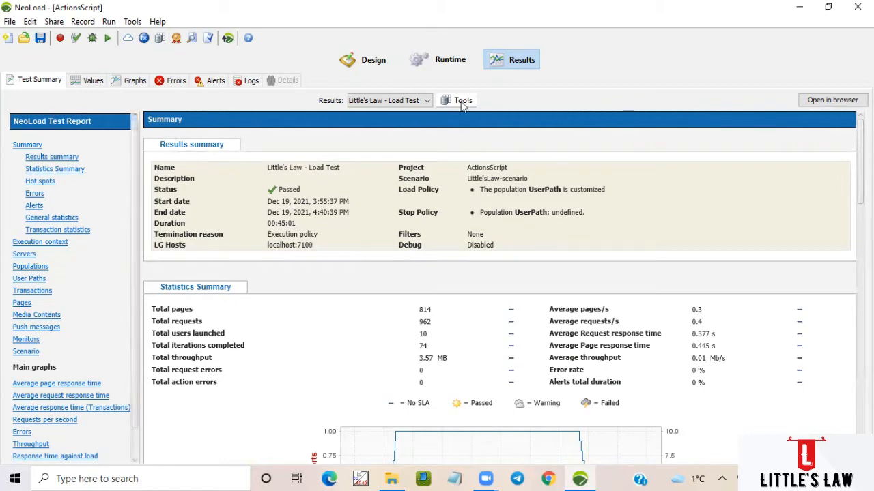
Look through the load test's values, graphs, errors, alerts and logs, and return to the test summary.
click(447, 63)
click(508, 66)
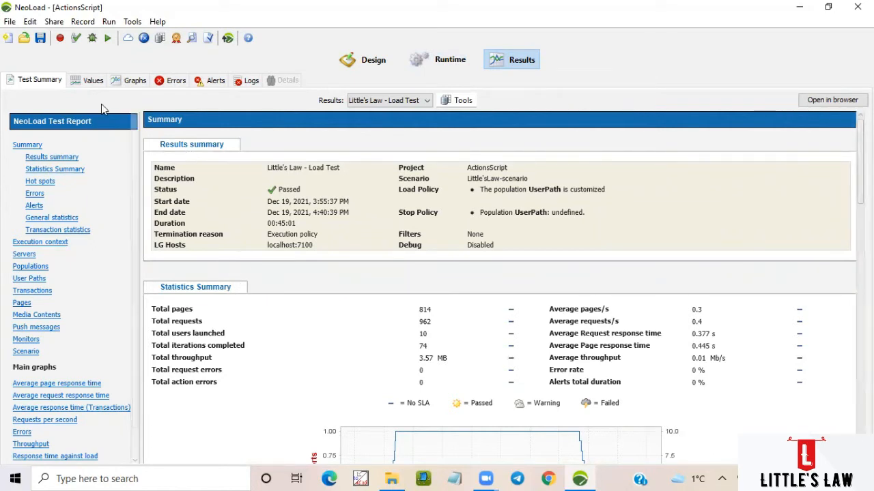
click(28, 85)
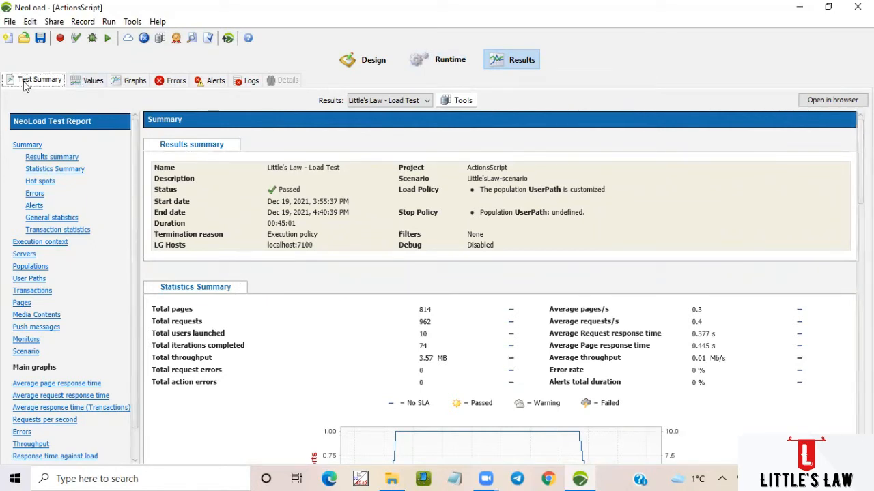
click(80, 81)
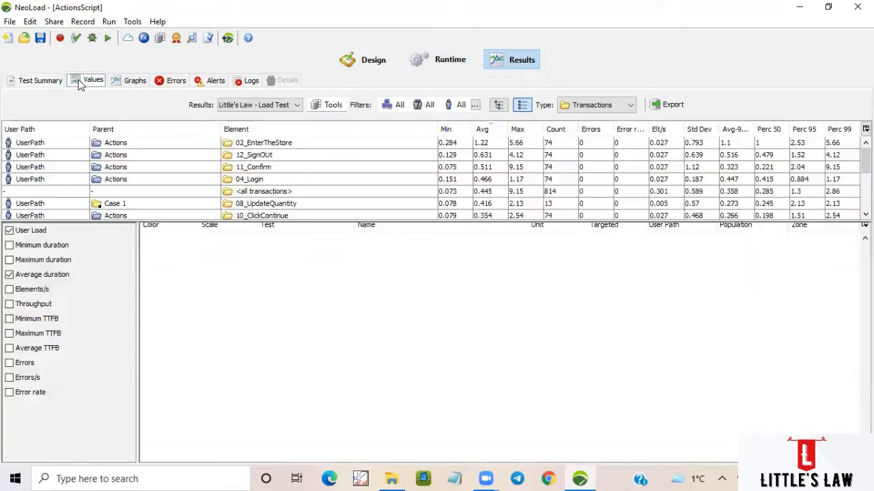
click(130, 82)
click(167, 85)
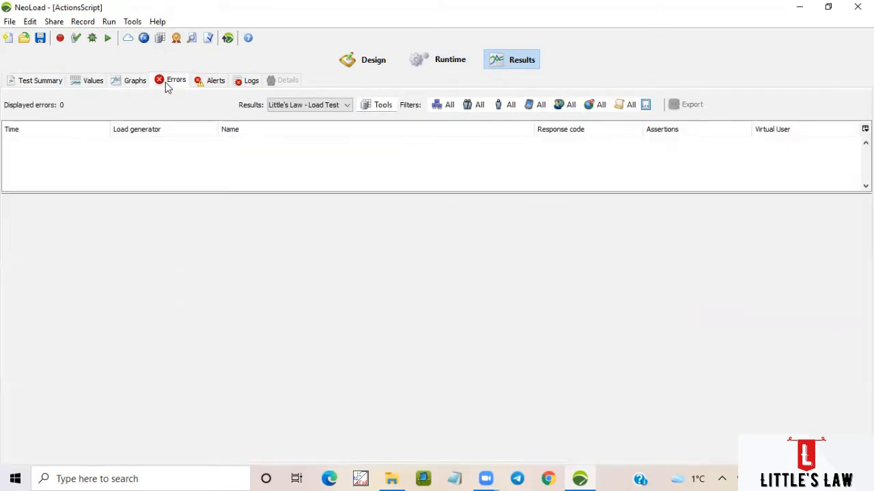
click(203, 87)
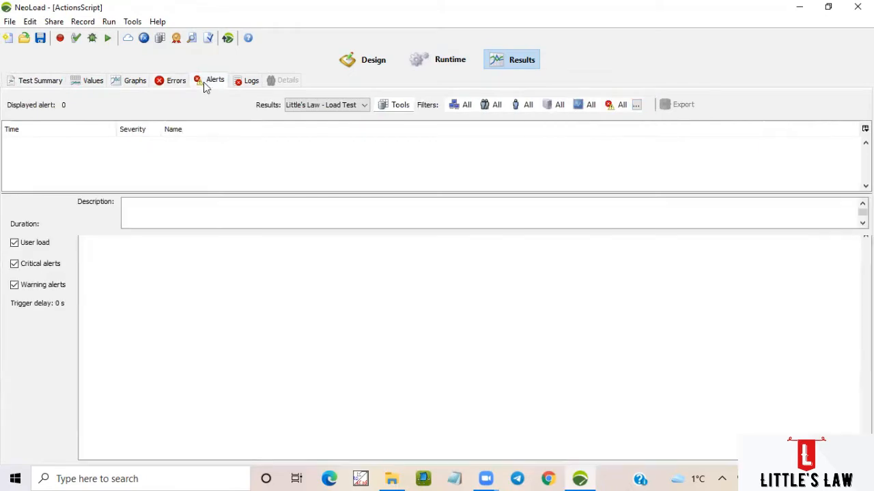
click(244, 86)
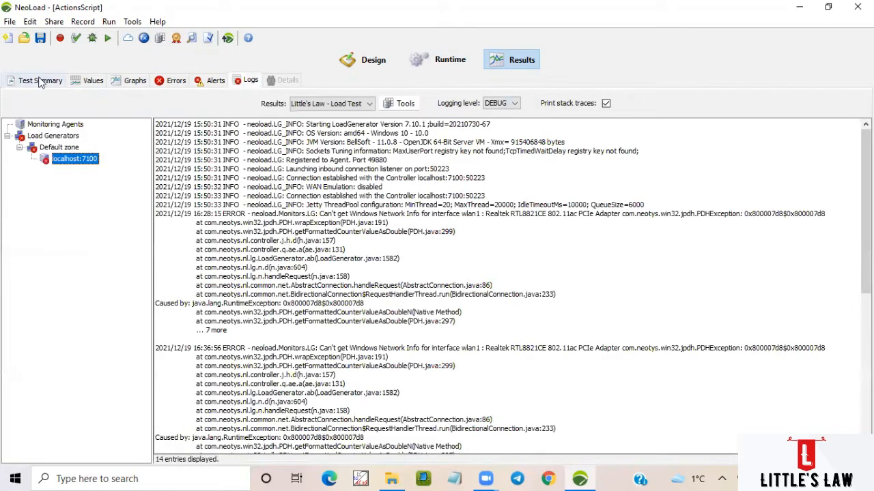
click(10, 84)
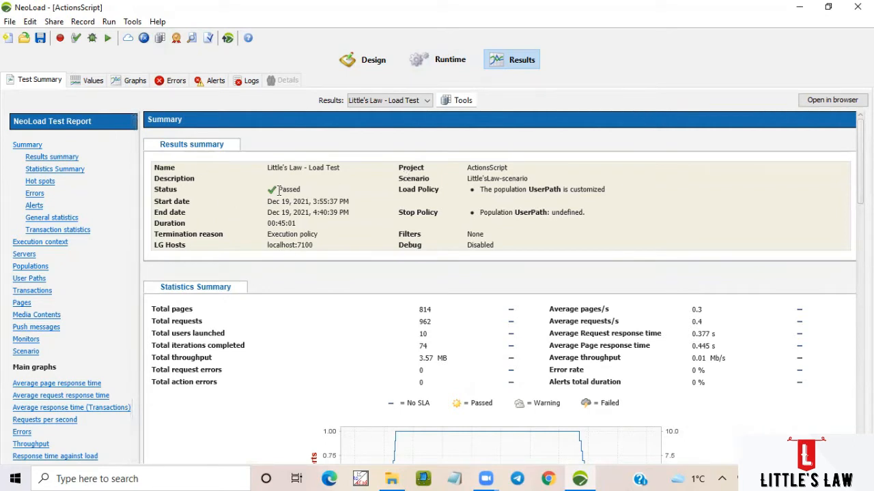
Examine the test's name, status, start date, end date and duration in the results summary.
drag(268, 170, 341, 171)
click(343, 174)
drag(277, 190, 304, 196)
click(280, 191)
double_click(280, 190)
drag(268, 203, 353, 202)
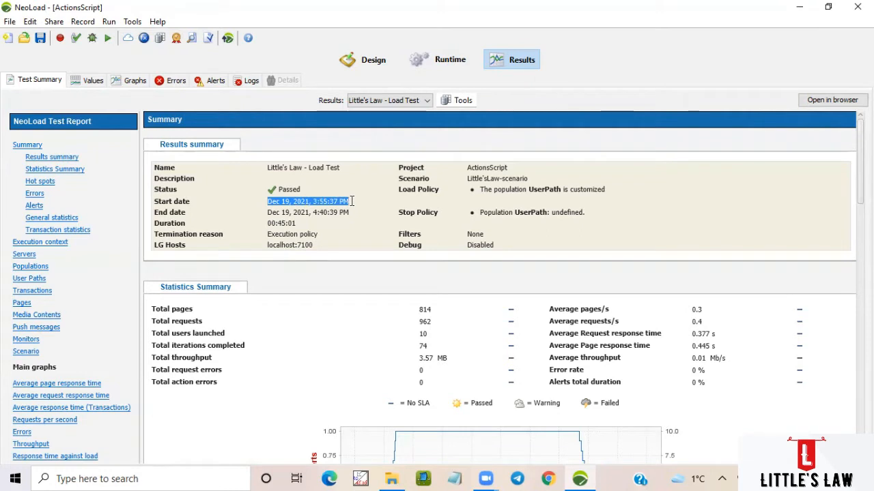
drag(268, 212, 338, 212)
click(346, 214)
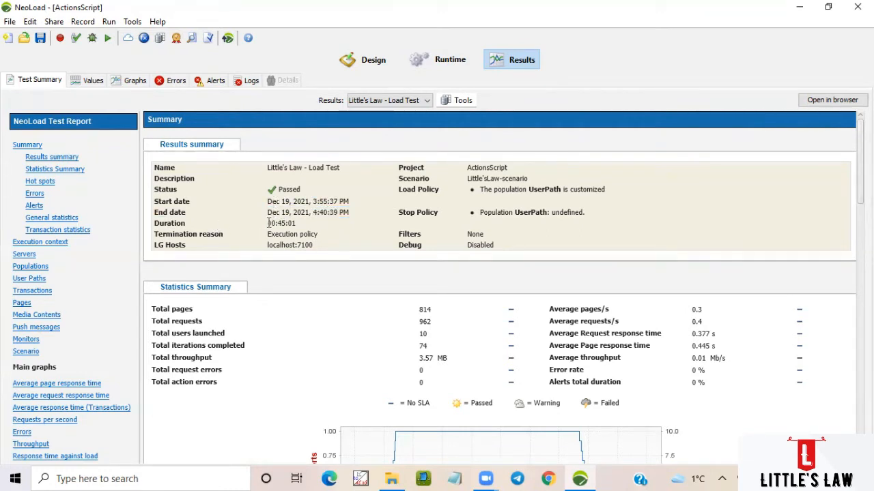
drag(269, 224, 301, 225)
click(281, 226)
Examine the termination reason and the load generator hosts in the results summary.
drag(268, 235, 316, 235)
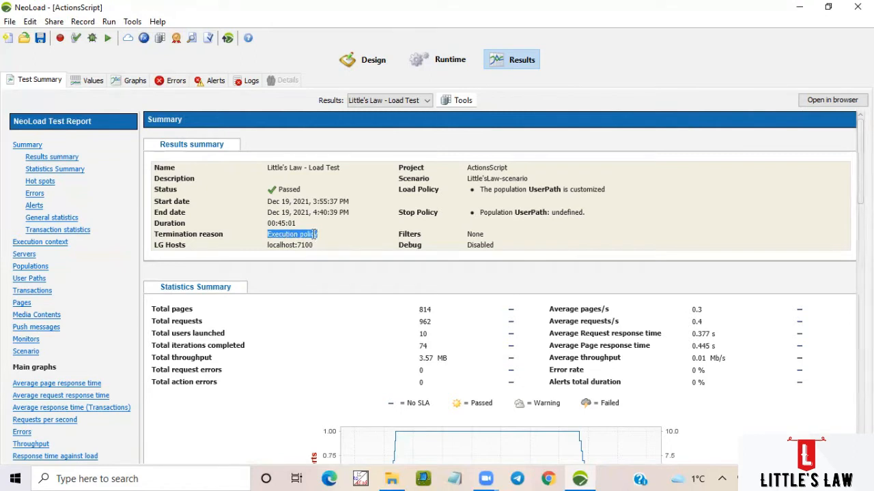
click(285, 235)
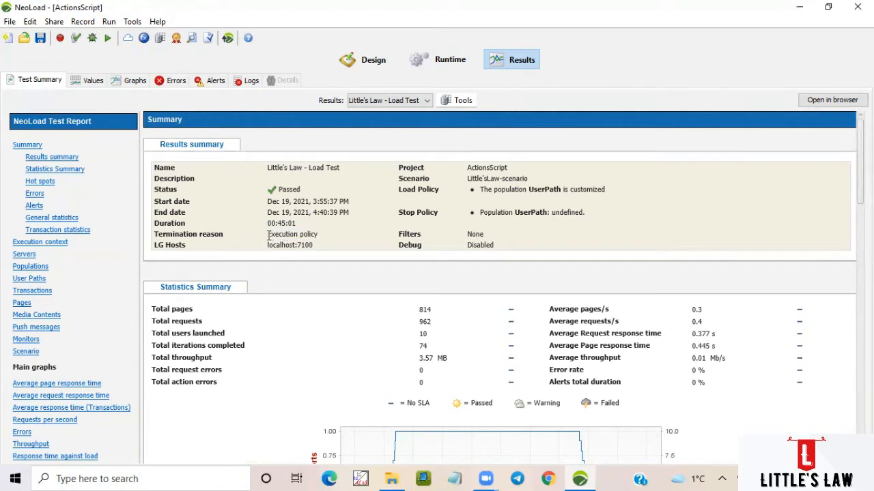
drag(263, 239, 316, 251)
click(316, 247)
drag(267, 250, 307, 246)
click(307, 246)
Check the project and scenario names in the results summary against the runtime scenario, and return to the results.
double_click(508, 168)
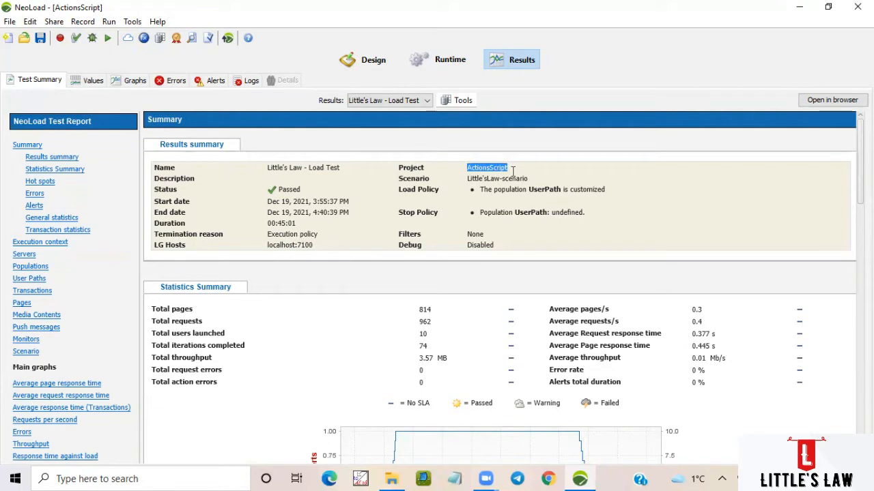
click(468, 168)
drag(469, 179, 530, 181)
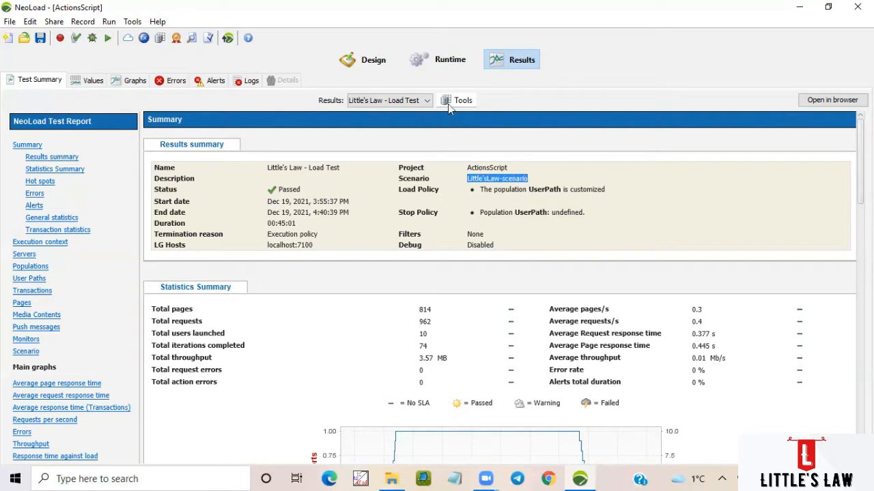
click(436, 59)
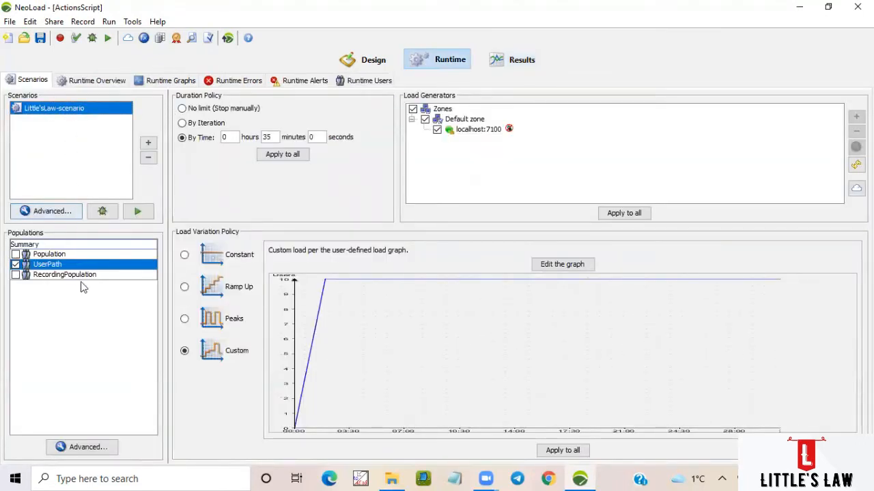
click(521, 61)
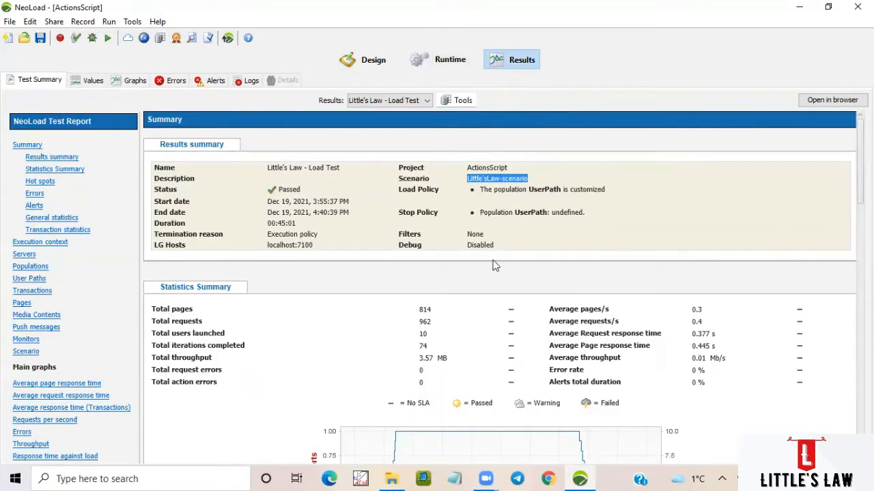
Compare the reported load policy with the scenario's runtime load settings, and review the stop policy in the results summary.
drag(481, 189, 605, 189)
click(450, 62)
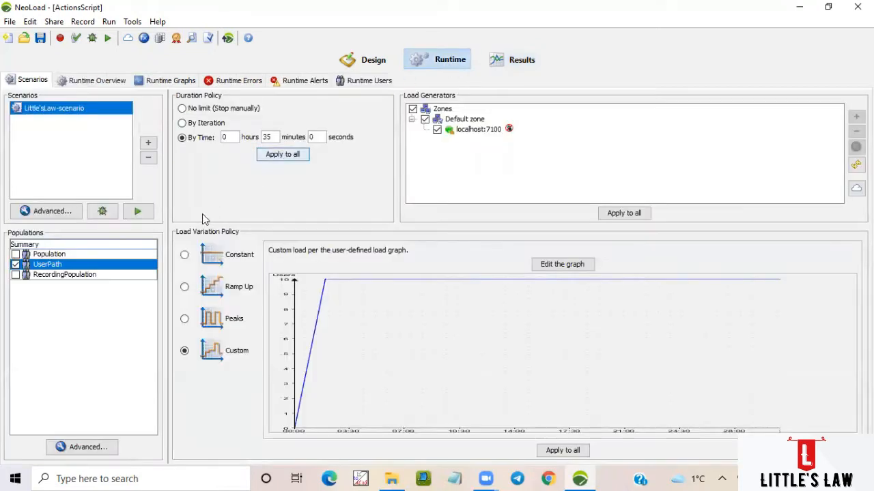
click(503, 62)
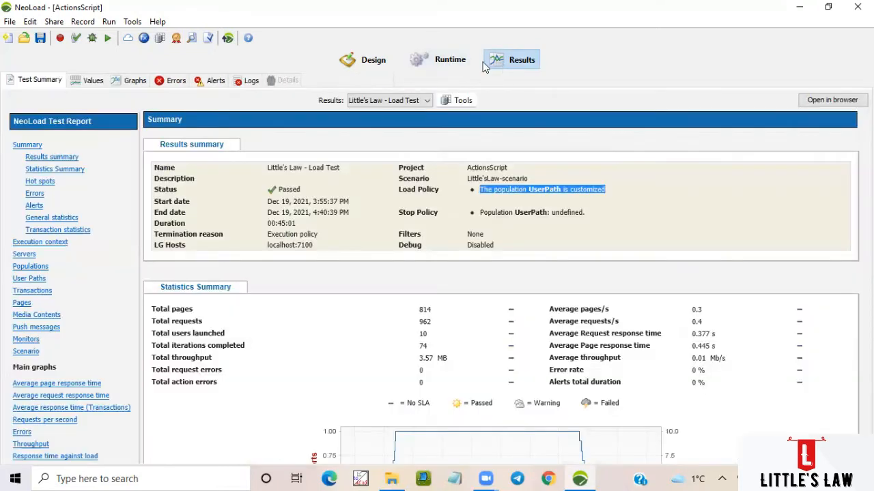
click(477, 203)
click(518, 221)
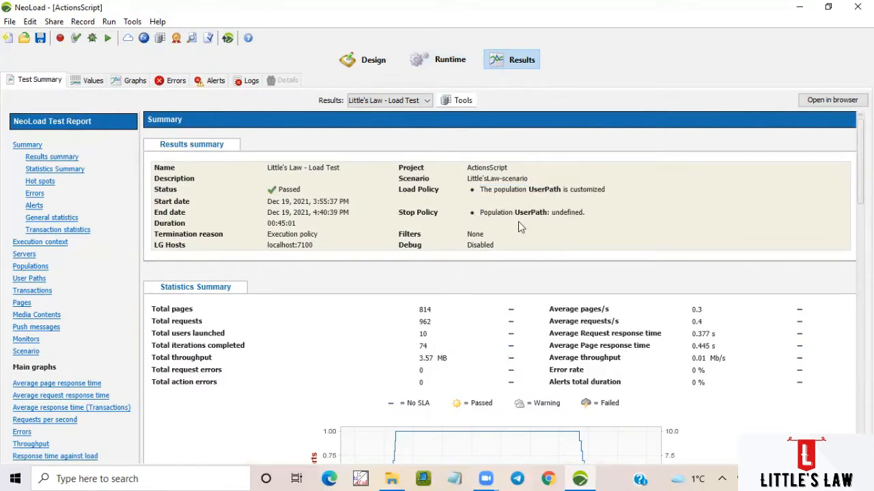
Review the filters and debug entries in the results summary, checking the debug option in the runtime scenario settings.
double_click(475, 234)
drag(468, 245, 492, 246)
click(494, 247)
click(438, 63)
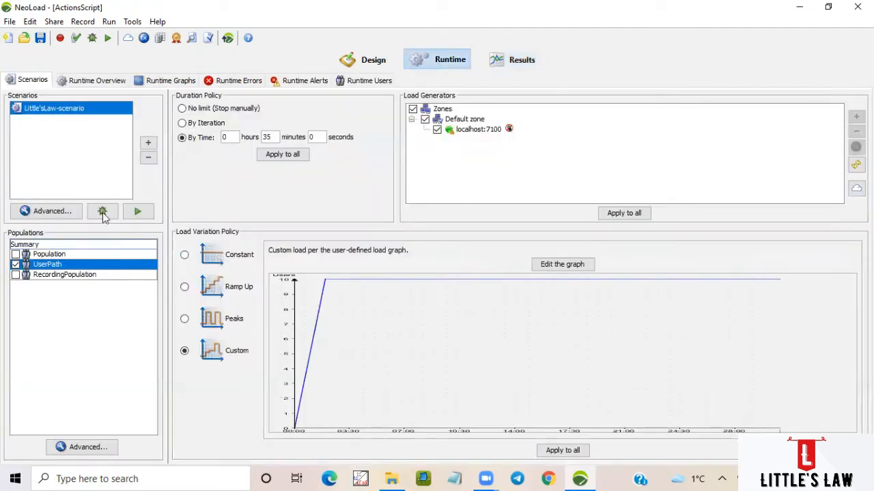
click(499, 64)
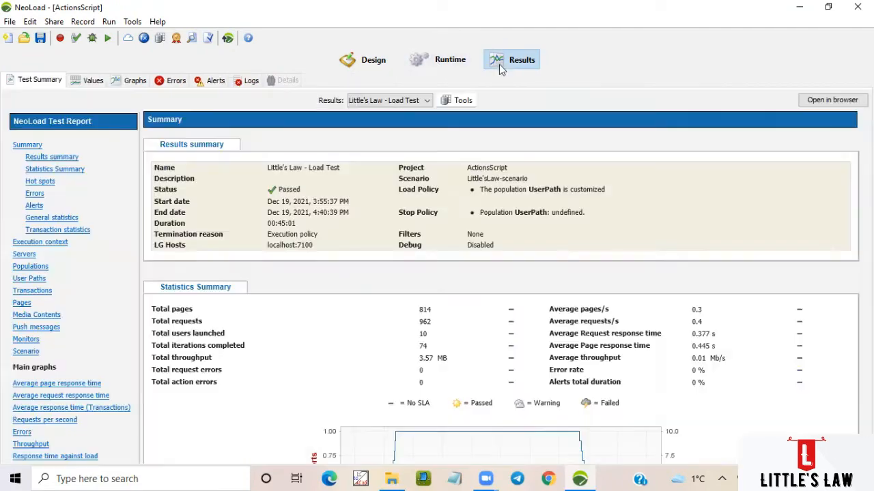
click(510, 248)
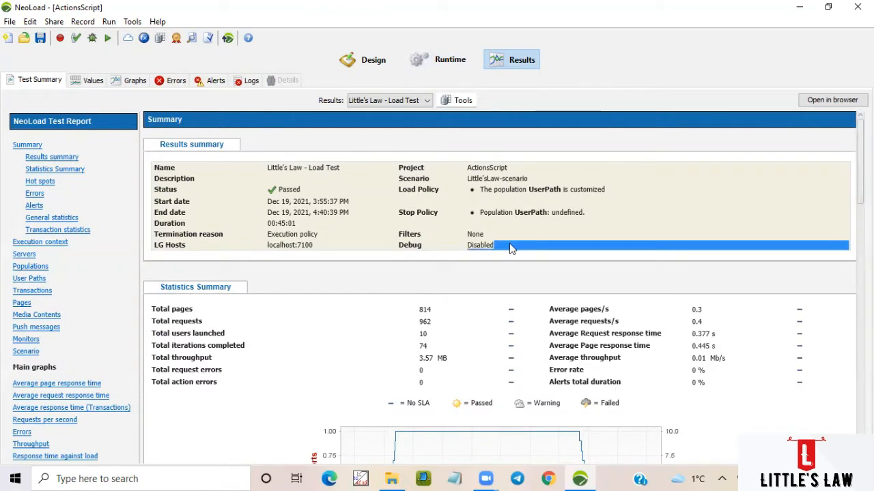
click(469, 248)
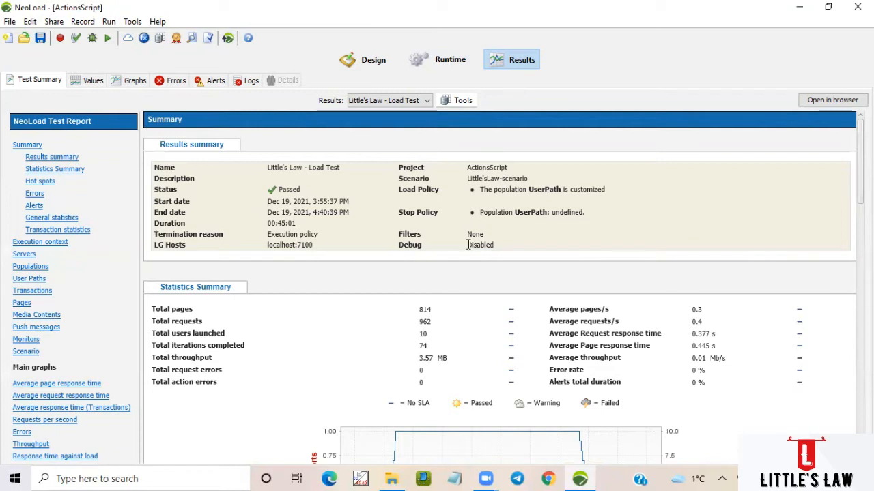
drag(468, 246, 496, 248)
Examine the statistics summary of the test, focusing on the total pages and total requests.
scroll(445, 328, down, 1)
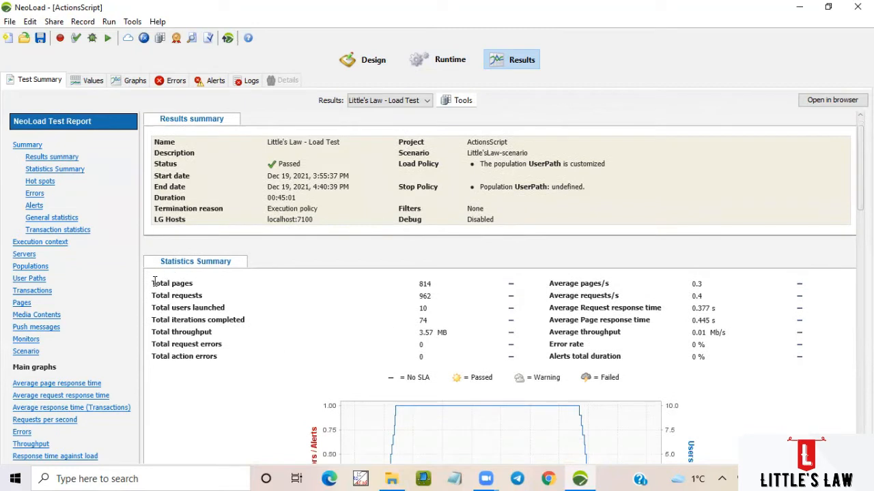
drag(153, 282, 776, 375)
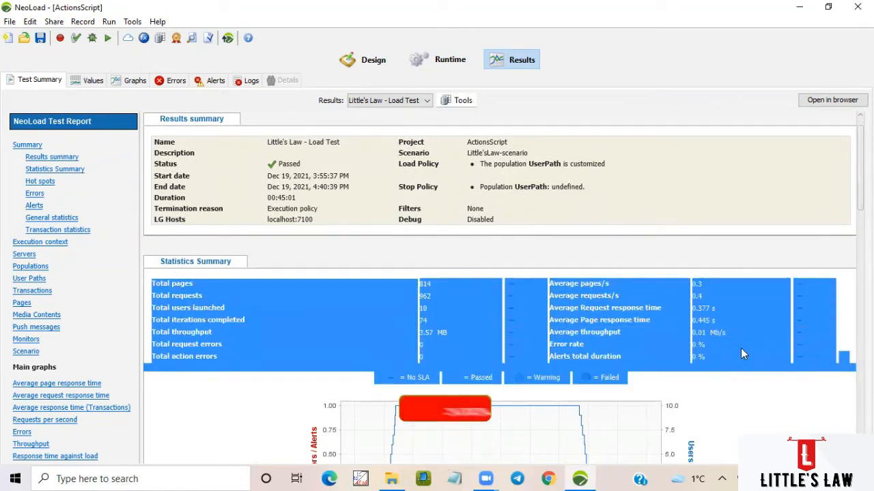
click(629, 321)
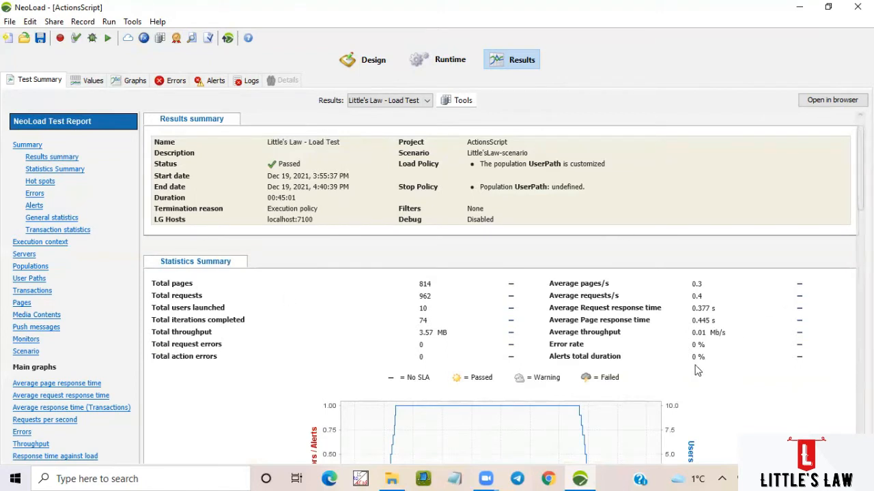
drag(421, 286, 432, 287)
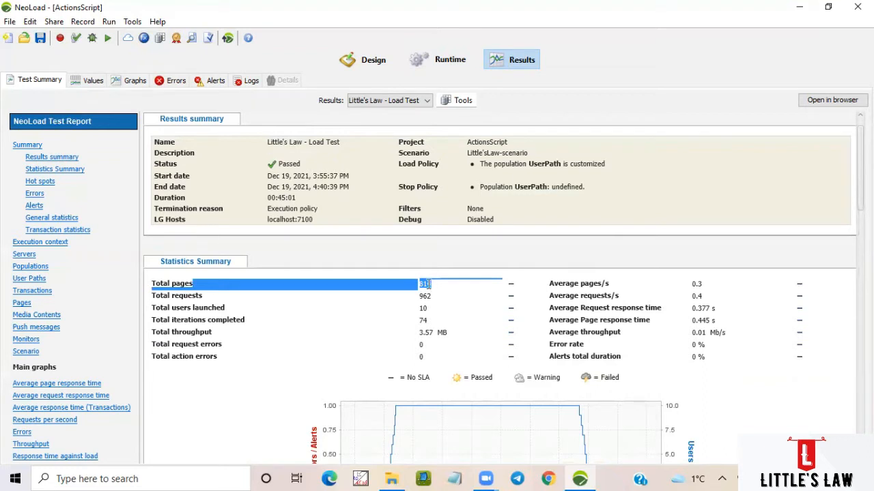
click(425, 284)
drag(151, 296, 200, 297)
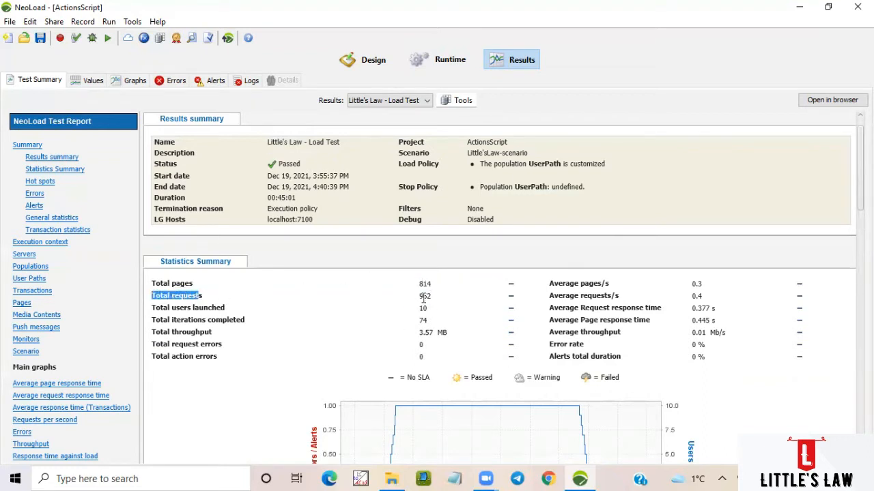
drag(419, 296, 424, 295)
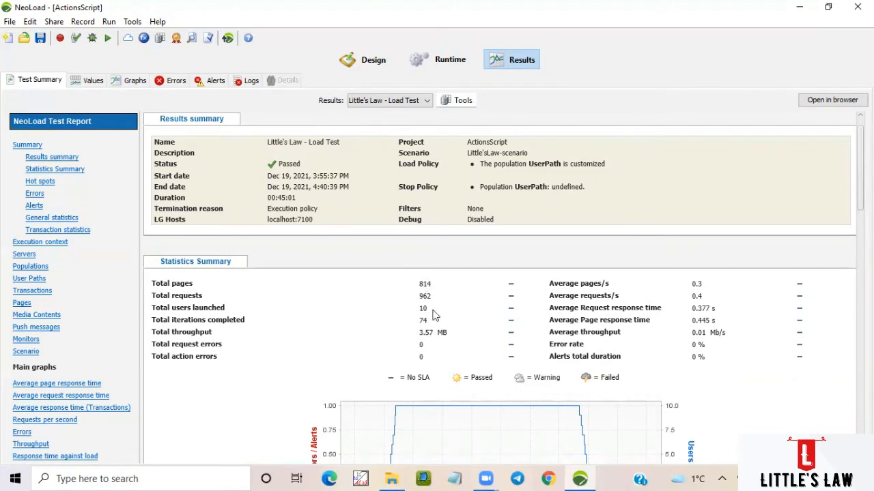
Examine the total users launched, iterations completed, throughput, request errors and action errors in the statistics summary.
double_click(422, 309)
triple_click(428, 321)
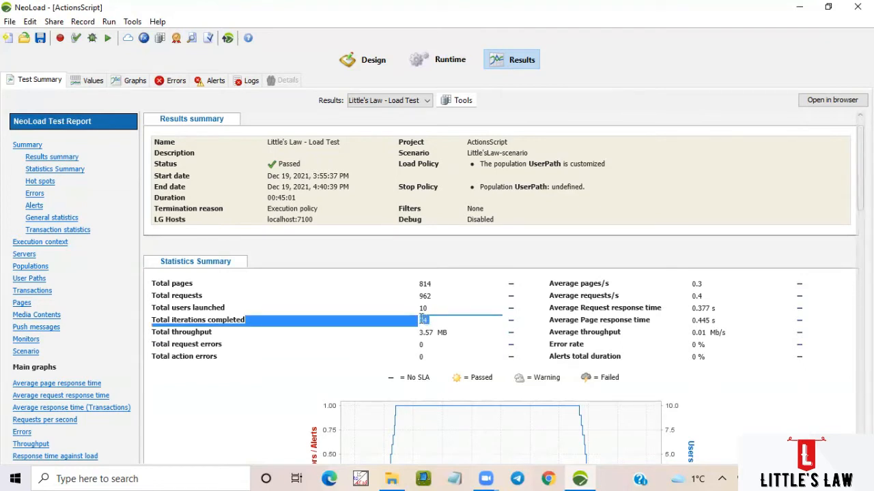
click(423, 319)
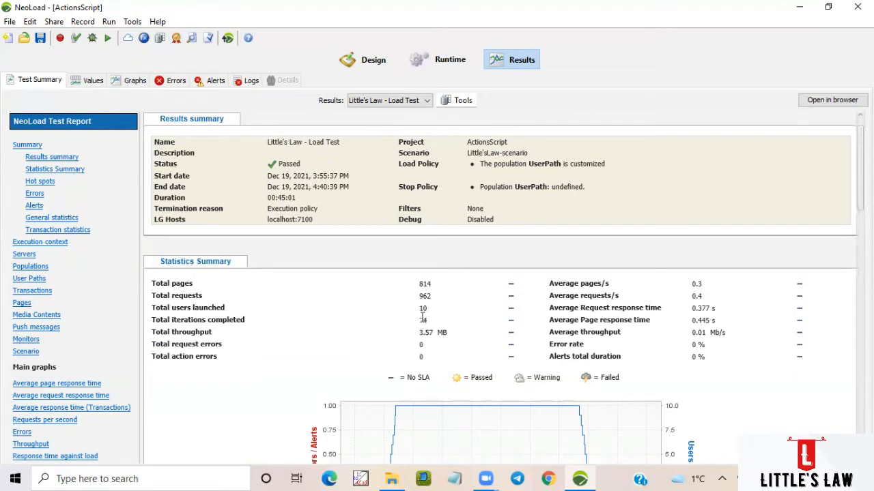
double_click(423, 321)
double_click(430, 333)
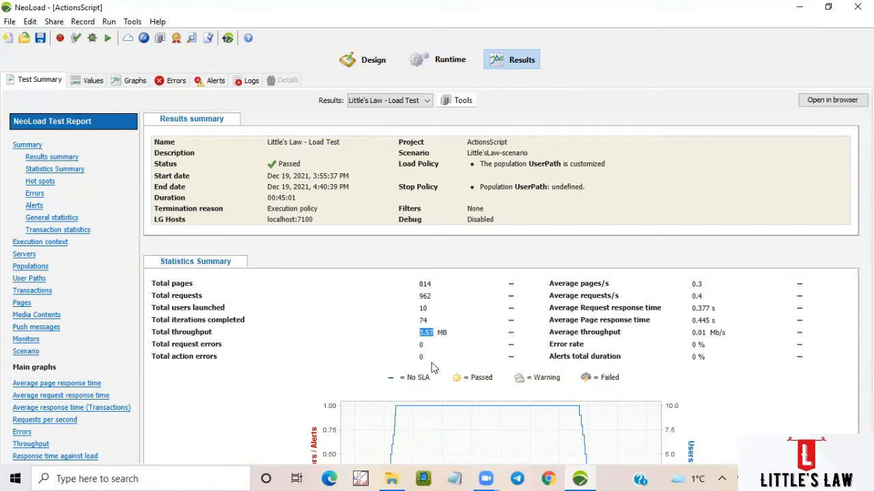
double_click(421, 344)
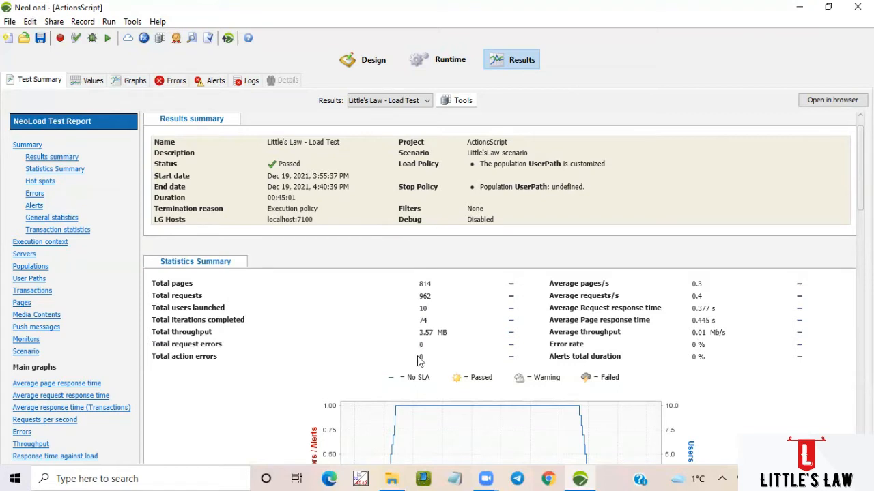
triple_click(421, 357)
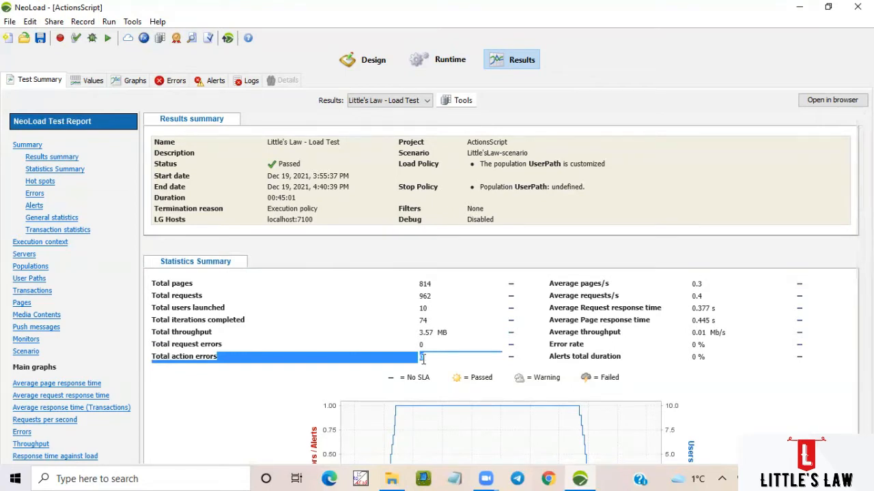
click(422, 360)
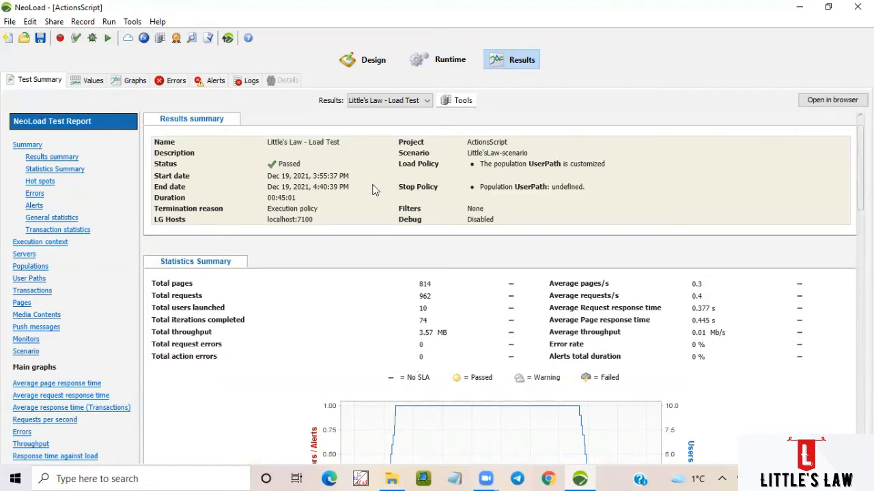
Review the script's available actions in the design view, from Delay and Loop to If...Then...Else and Switch, and return to the test results.
click(369, 60)
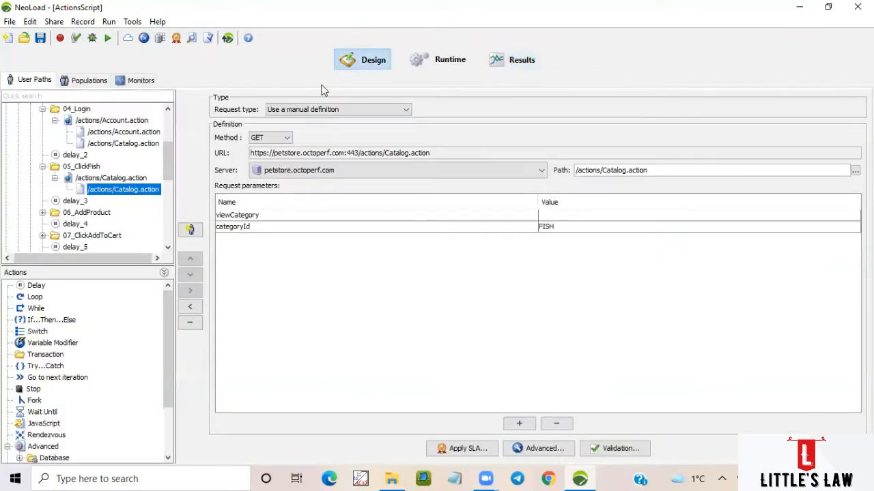
click(37, 285)
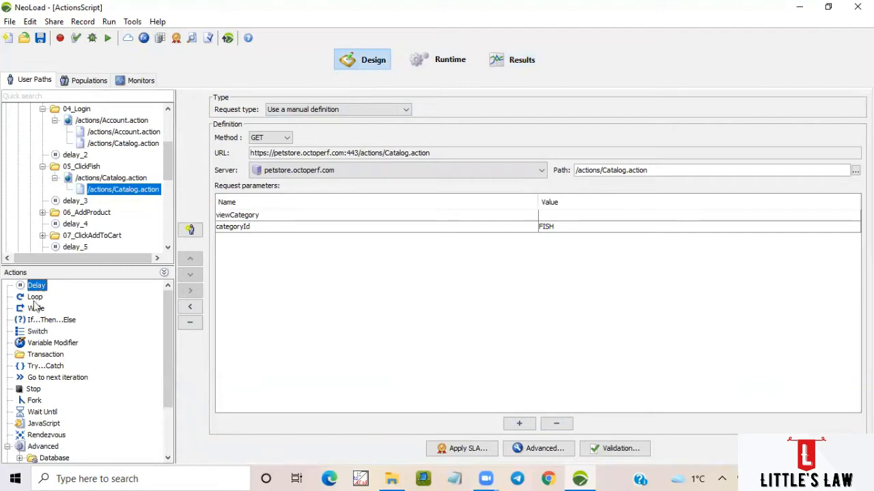
click(34, 299)
click(35, 309)
click(37, 321)
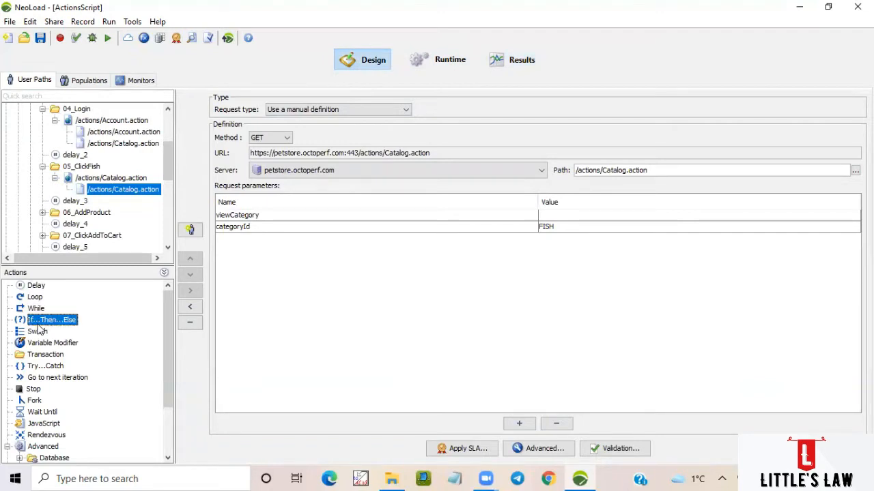
click(38, 334)
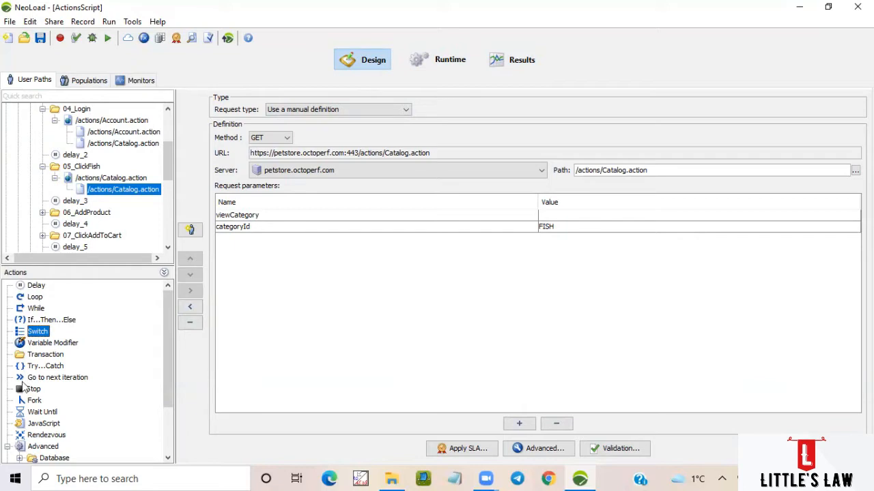
click(436, 61)
click(518, 64)
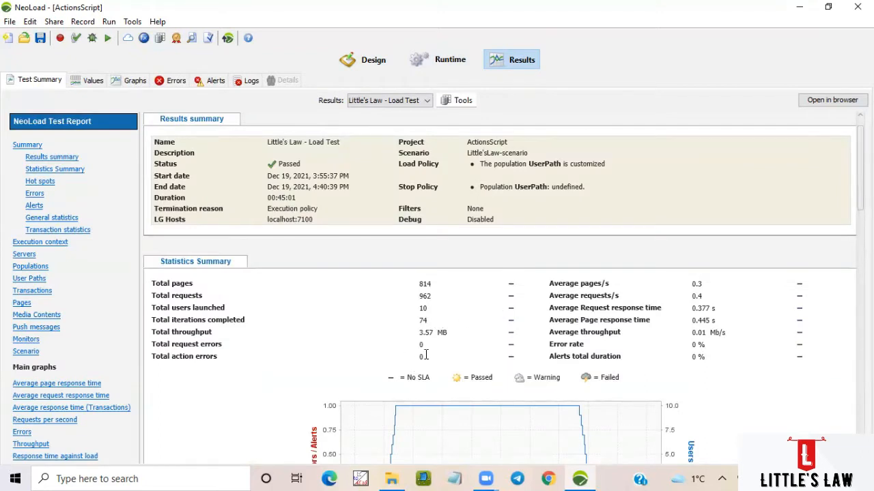
Examine the average pages per second and average requests per second, relating them to the total pages and total requests.
drag(572, 284, 629, 284)
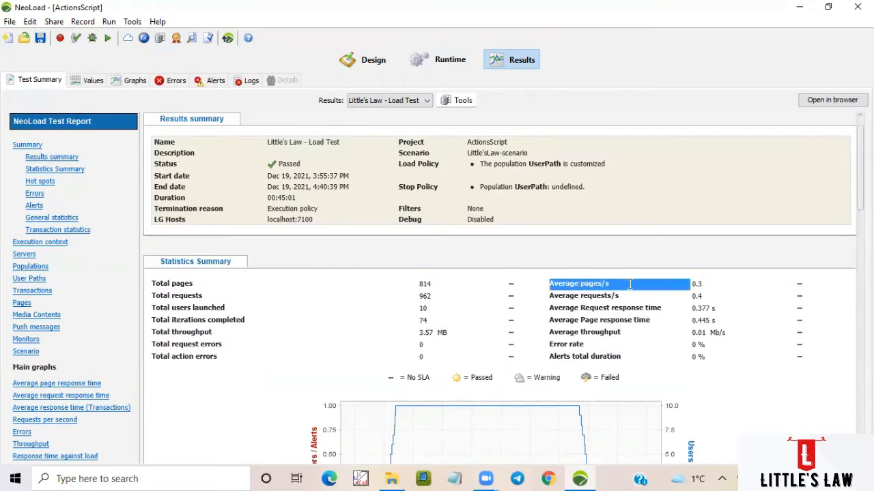
click(640, 292)
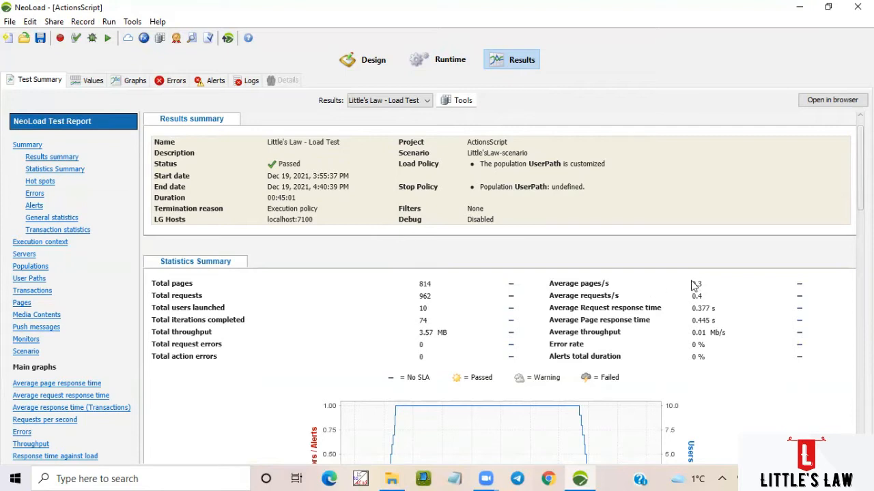
drag(692, 284, 703, 295)
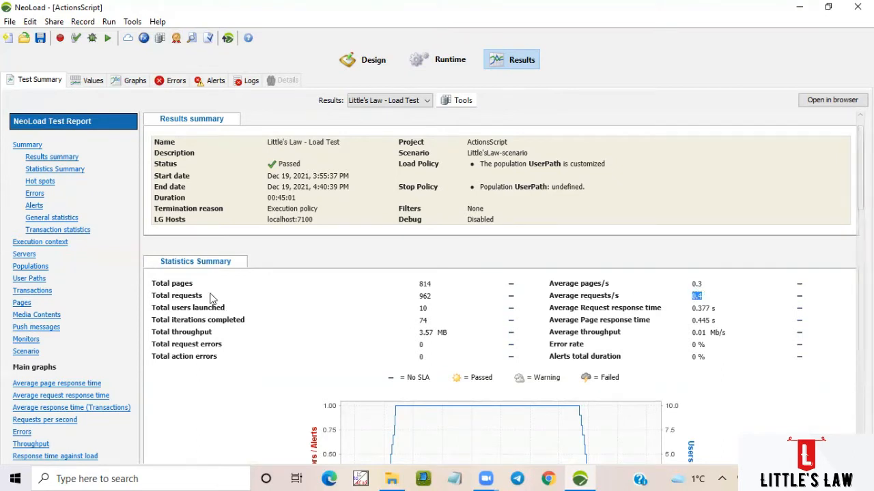
drag(177, 284, 660, 283)
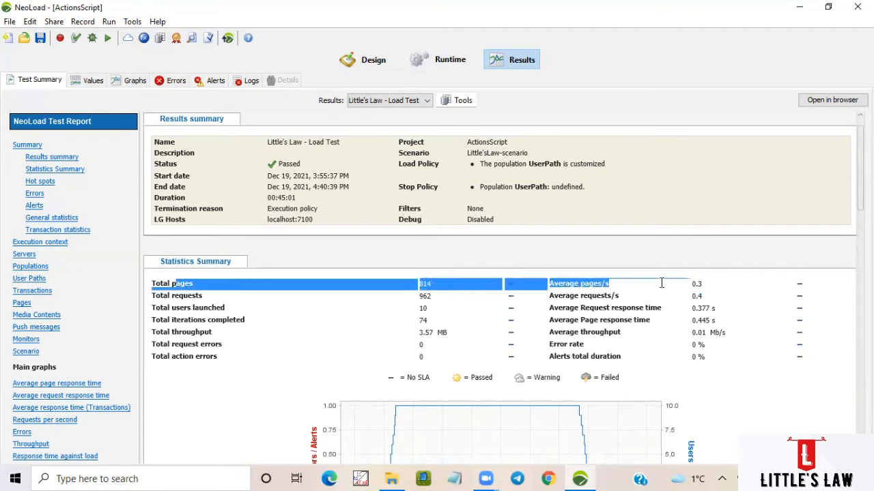
drag(156, 295, 725, 295)
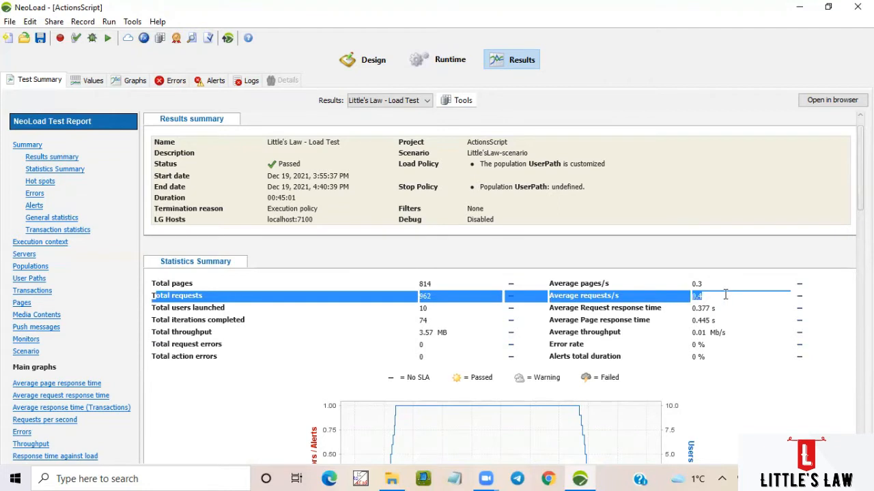
Examine the average request and page response times, average throughput, error rate and alerts total duration in the statistics summary.
click(556, 308)
drag(550, 309, 653, 310)
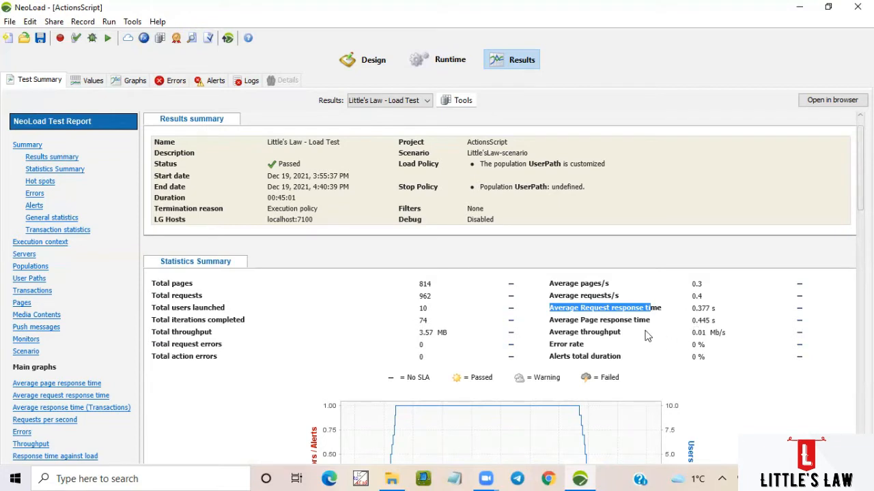
drag(550, 320, 631, 321)
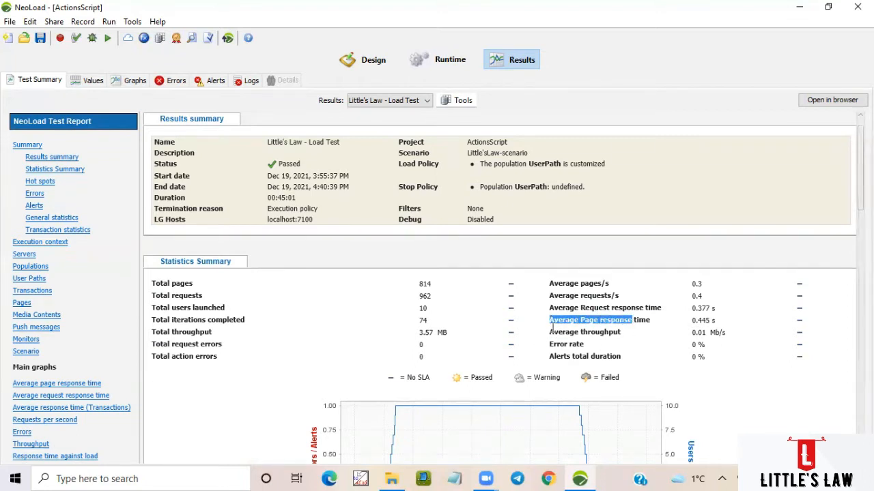
drag(550, 332, 639, 334)
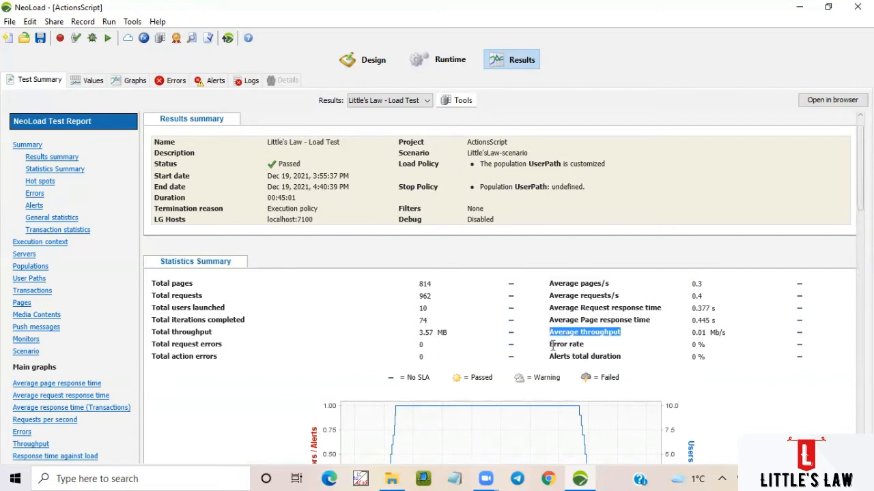
drag(551, 344, 581, 346)
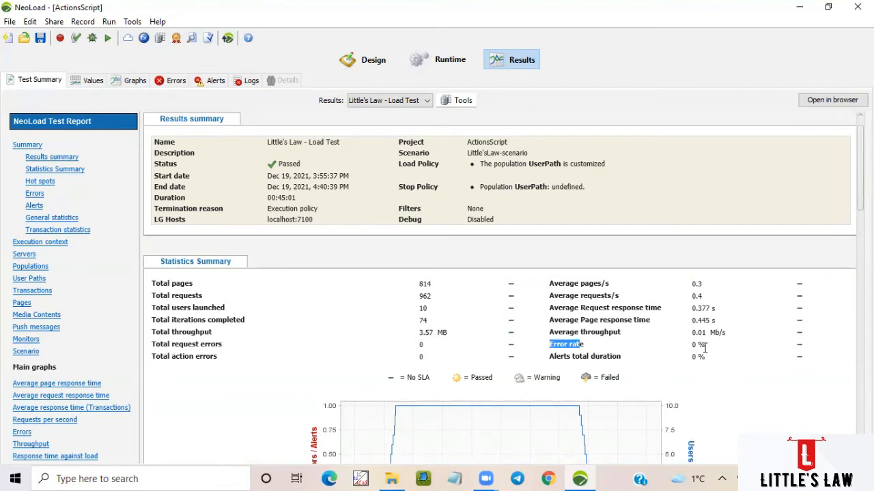
drag(693, 344, 706, 346)
drag(550, 355, 711, 354)
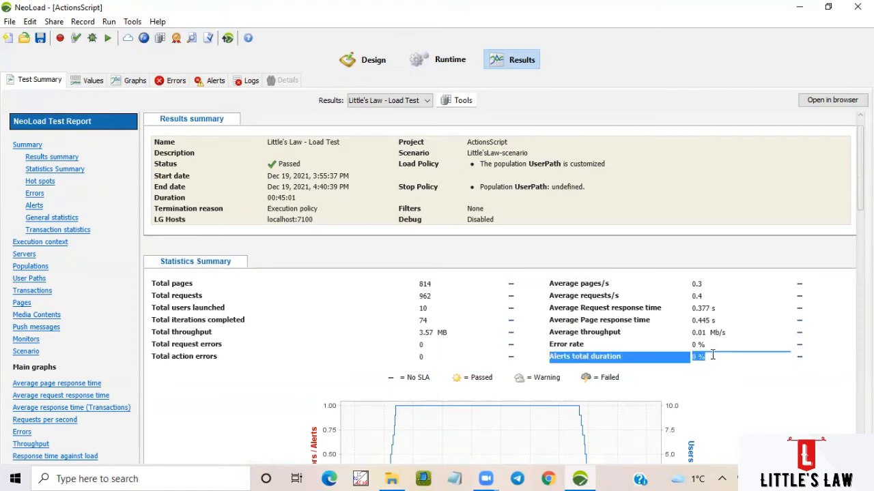
click(711, 360)
Examine the statistics summary graphs of users, errors, alerts, requests per second and response time over the test.
scroll(710, 360, down, 3)
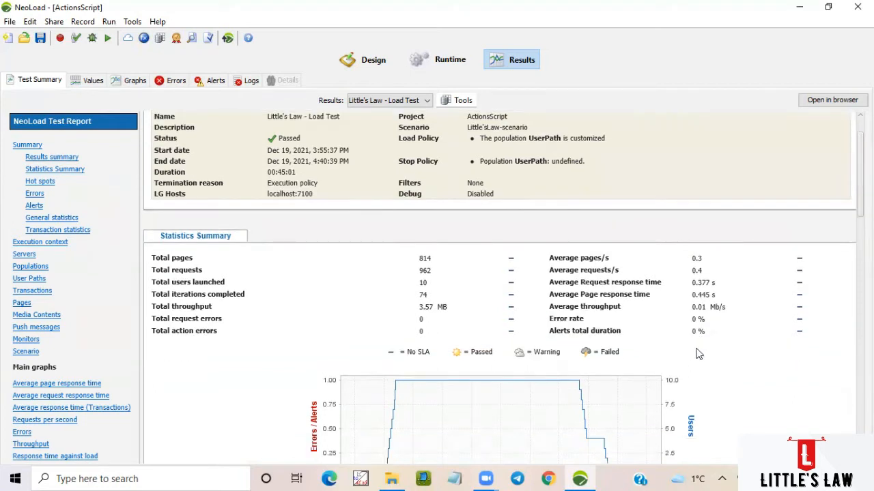
scroll(701, 357, down, 3)
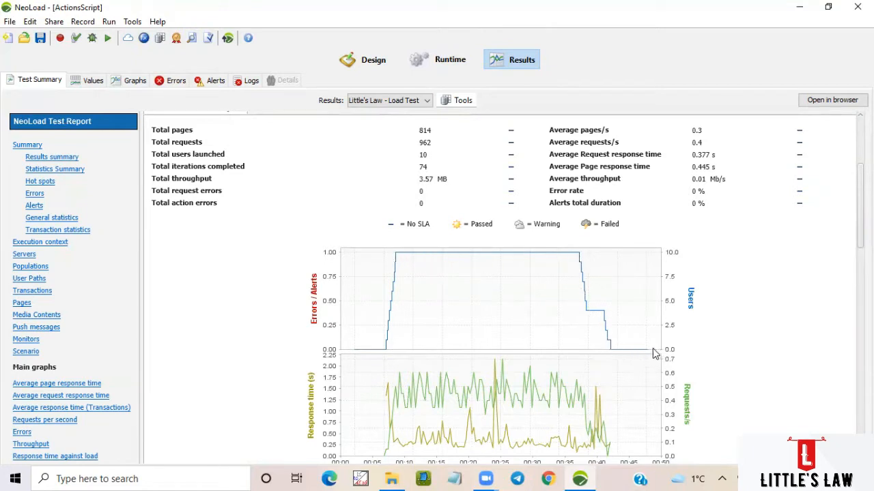
scroll(647, 354, down, 3)
scroll(594, 345, down, 1)
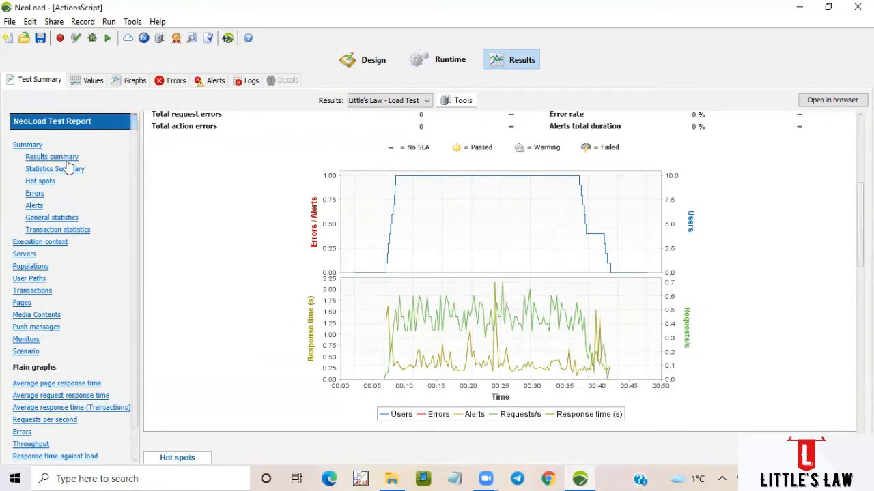
Review the report's execution context, covering the application proxy, zone application proxies, constant variables and user path settings.
click(44, 243)
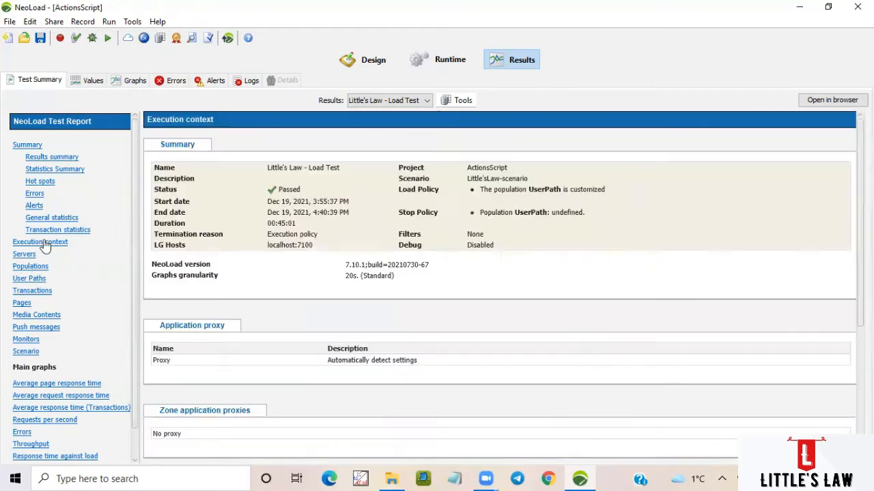
scroll(343, 320, down, 5)
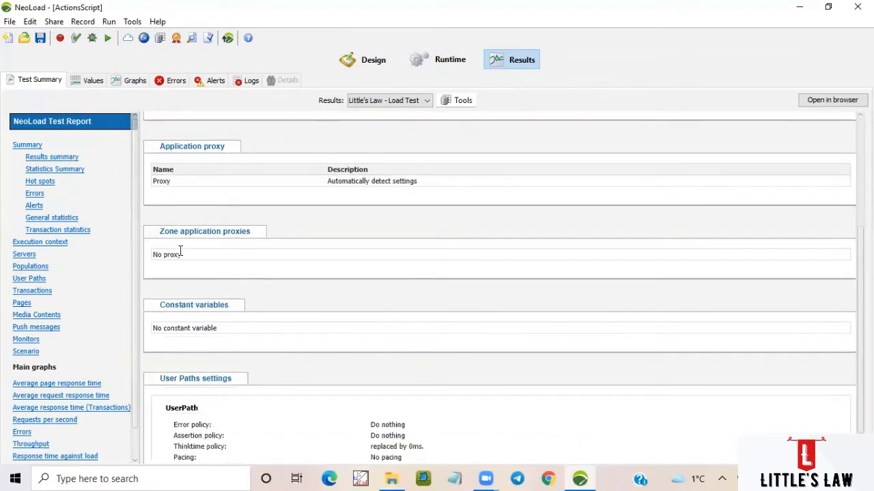
drag(173, 254, 232, 254)
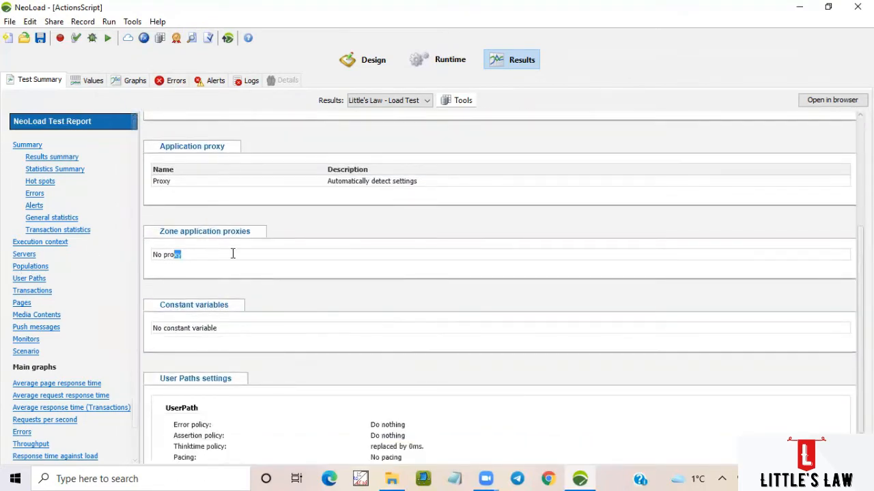
drag(156, 254, 221, 257)
drag(217, 329, 171, 328)
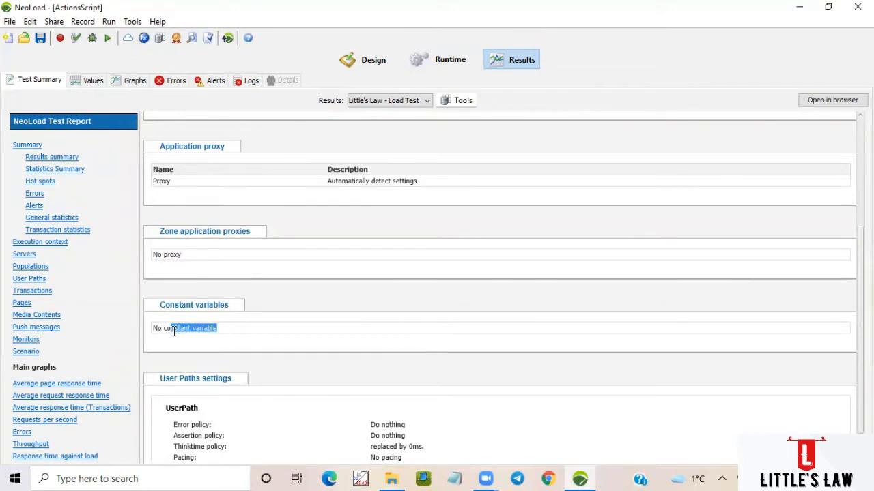
click(282, 330)
scroll(283, 329, down, 1)
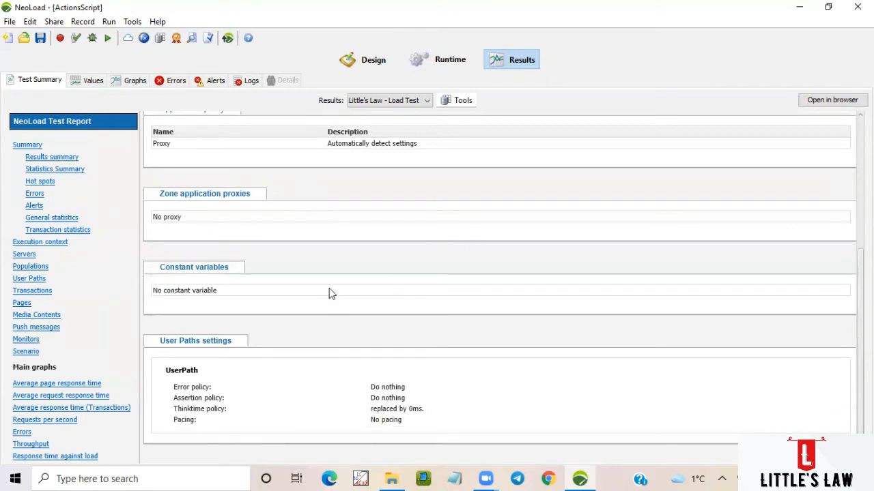
scroll(331, 294, up, 4)
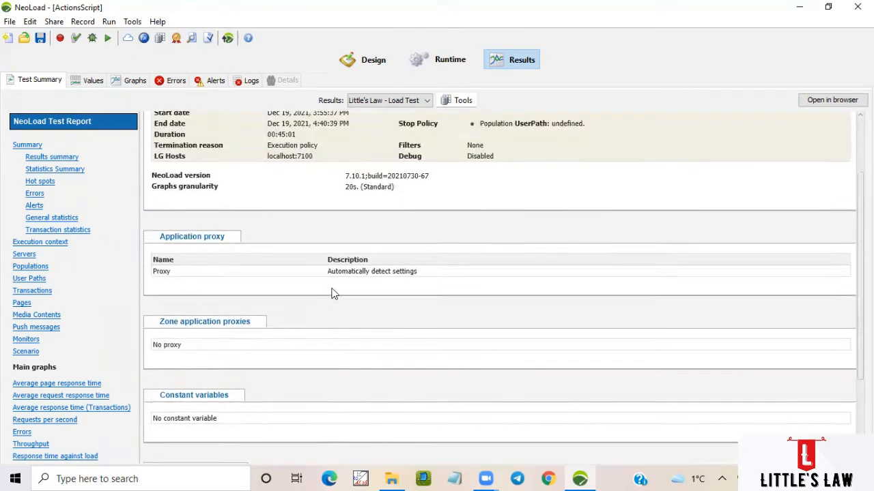
scroll(333, 294, up, 1)
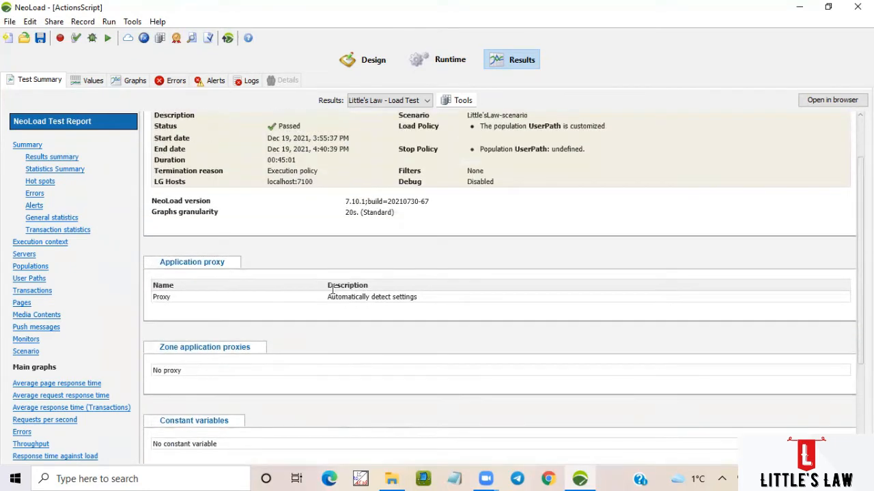
Review the report's servers section, checking the host used in the test.
click(24, 255)
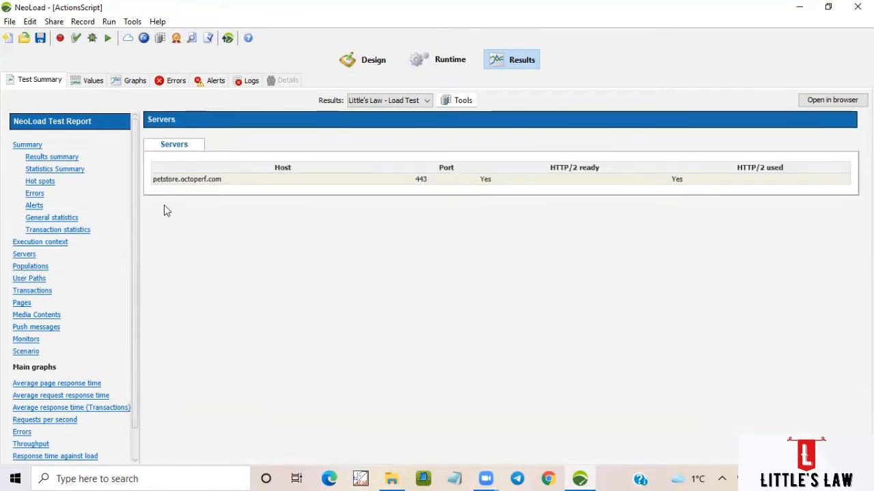
mouse_move(153, 180)
mouse_down()
mouse_move(217, 175)
mouse_move(225, 178)
mouse_move(154, 180)
mouse_move(228, 184)
mouse_move(156, 185)
mouse_up()
click(225, 178)
click(154, 182)
click(197, 181)
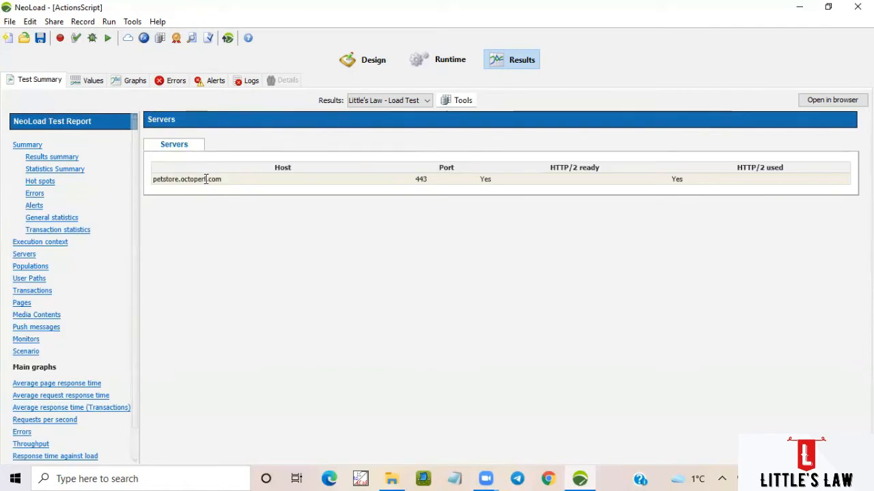
Examine the response time and errors graphs in the report's populations section.
click(38, 267)
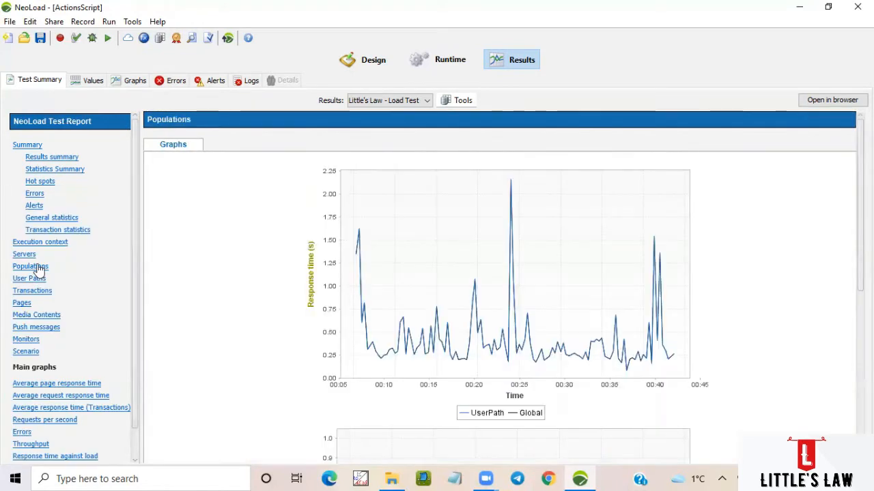
scroll(252, 267, down, 2)
scroll(308, 331, down, 1)
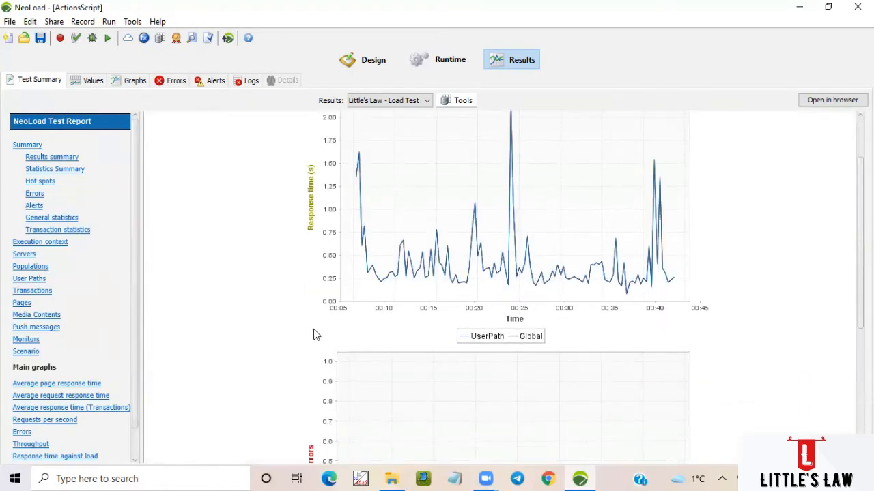
scroll(335, 341, up, 3)
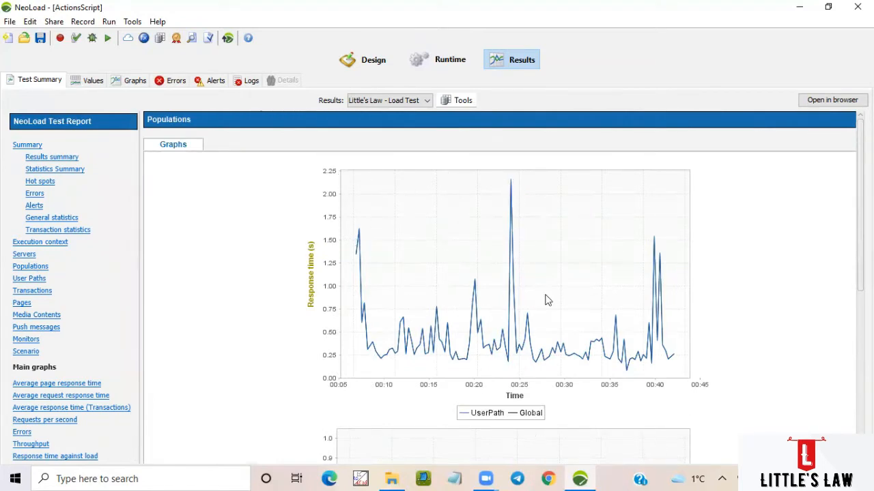
scroll(538, 321, down, 2)
scroll(548, 353, down, 2)
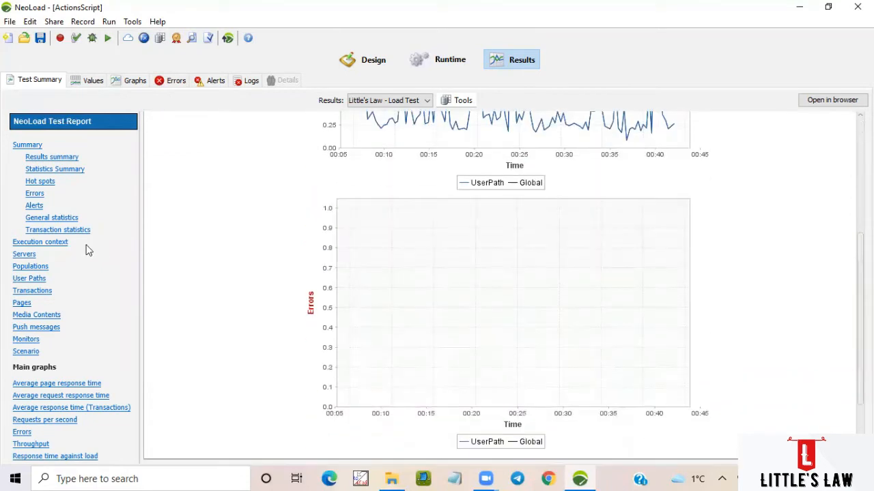
Examine the minimum response time and the count for UserPath in the report's user paths section.
click(34, 279)
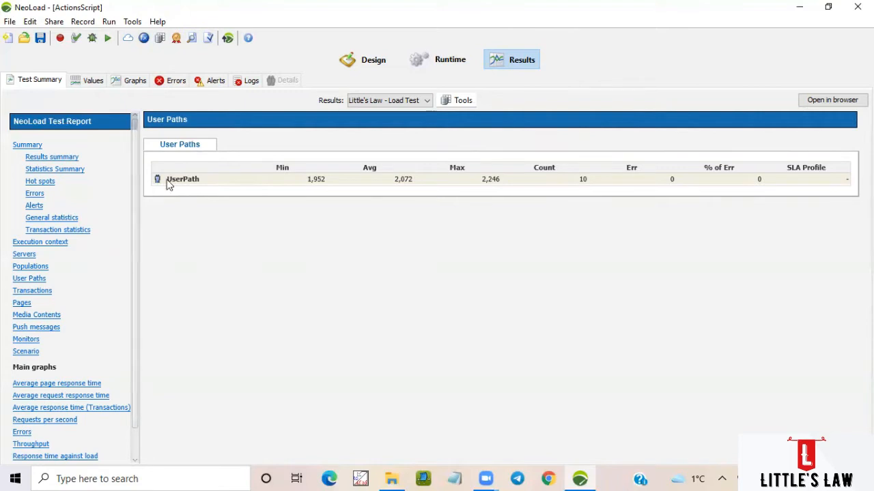
drag(168, 183, 277, 181)
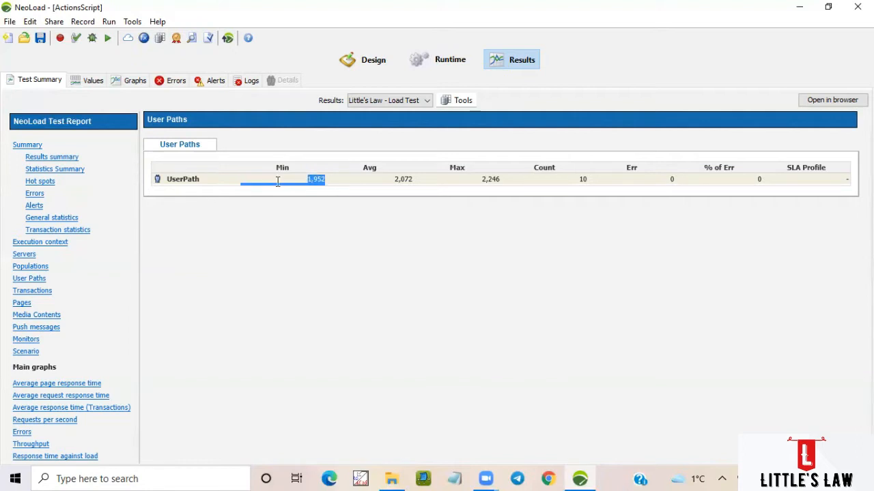
drag(580, 180, 594, 182)
click(441, 265)
Review the report's transactions section, going through the UserPath transactions from 02_EnterTheStore to 12_SignOUt.
click(38, 292)
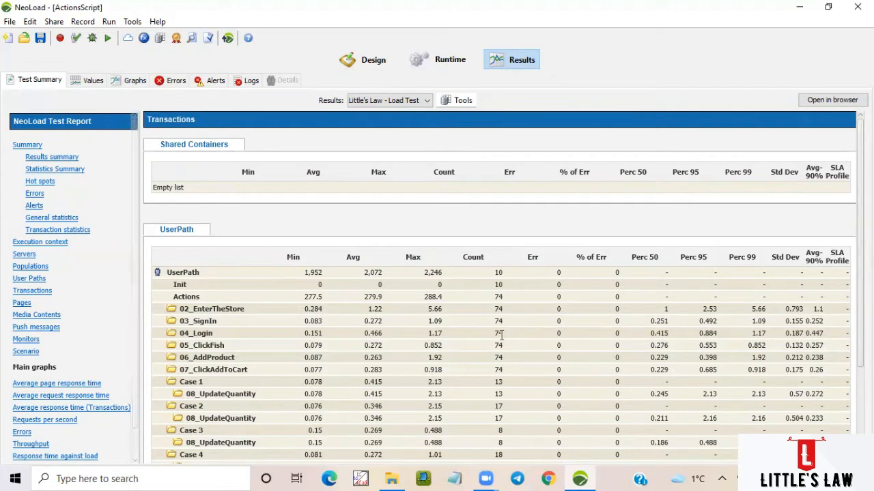
scroll(437, 299, down, 5)
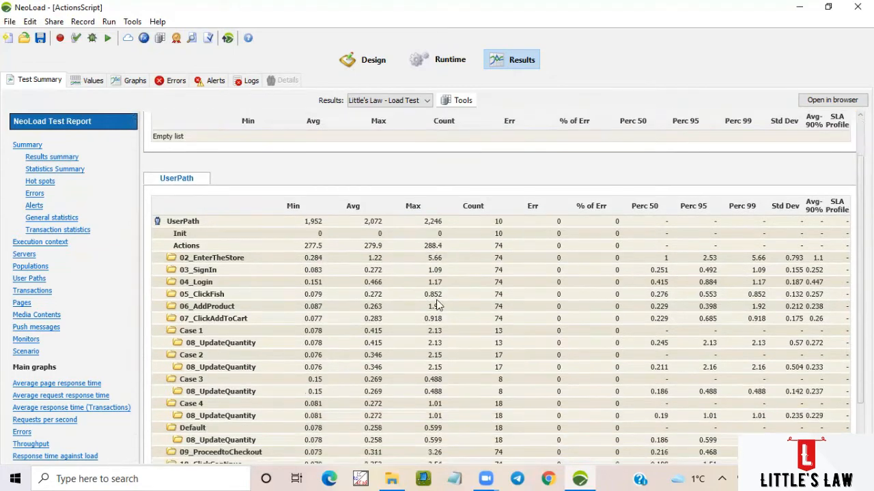
scroll(439, 300, up, 4)
scroll(439, 300, up, 1)
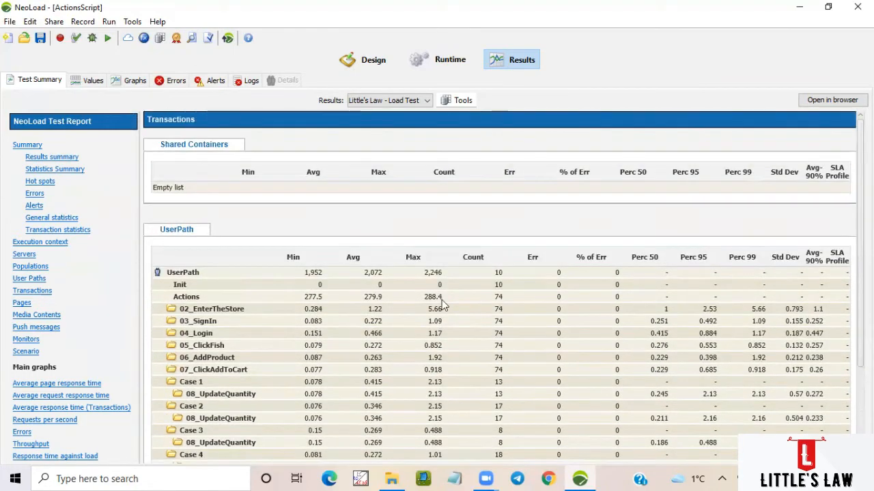
scroll(273, 297, down, 2)
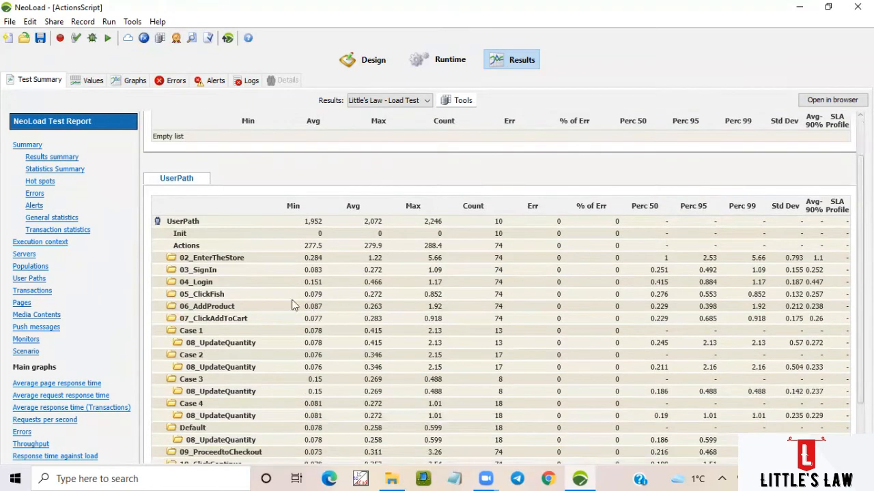
click(172, 222)
click(239, 262)
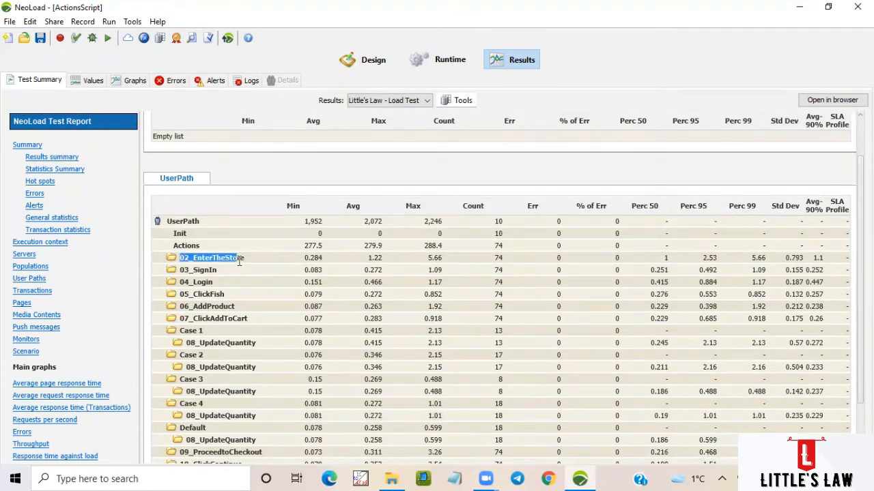
click(180, 258)
drag(179, 270, 211, 271)
scroll(230, 323, down, 3)
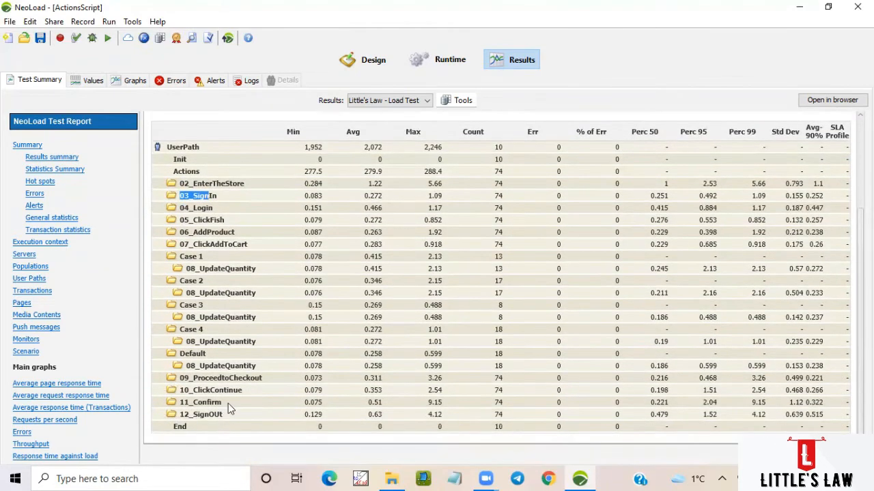
click(231, 418)
scroll(294, 234, up, 2)
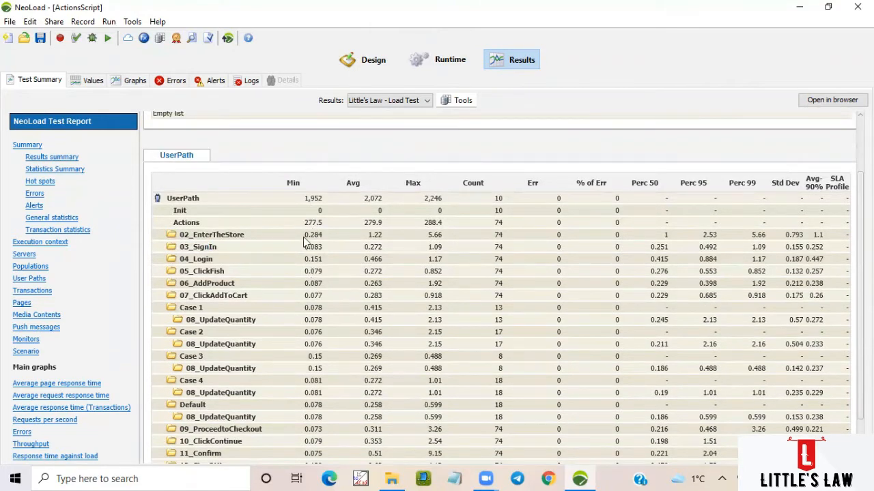
Examine the minimum, average and maximum response times and the count of the 02_EnterTheStore transaction.
drag(305, 235, 448, 238)
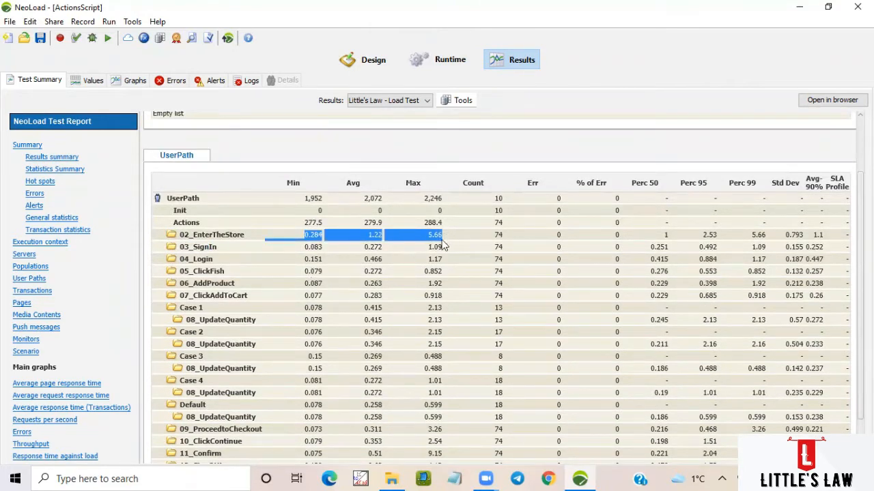
click(364, 257)
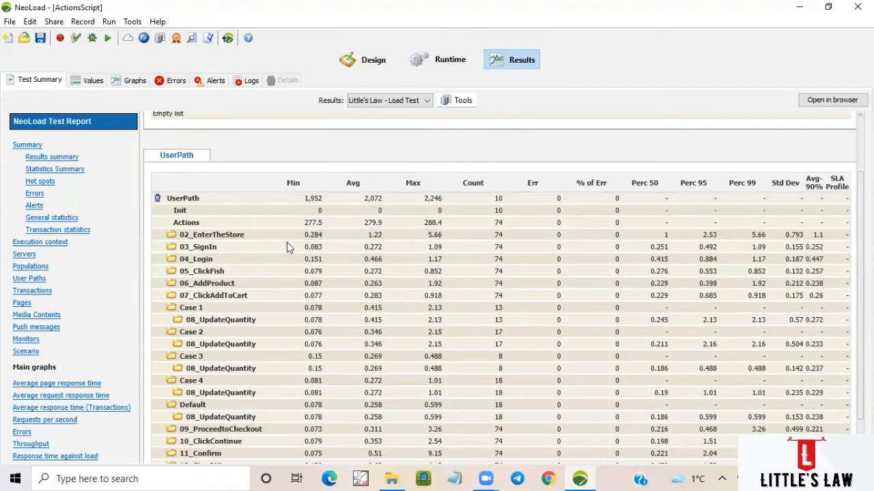
drag(182, 236, 247, 234)
drag(303, 236, 320, 237)
click(358, 232)
drag(367, 236, 443, 234)
click(462, 237)
drag(493, 235, 502, 235)
scroll(489, 284, down, 2)
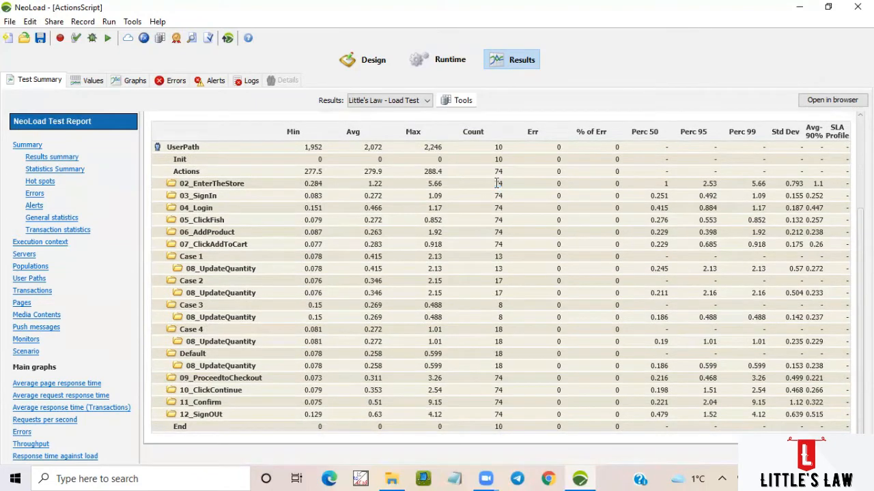
Check the 12_SignOUt count against the UserPath population's start and stop policies in the scenario, and return to the results.
drag(496, 419, 511, 417)
click(497, 413)
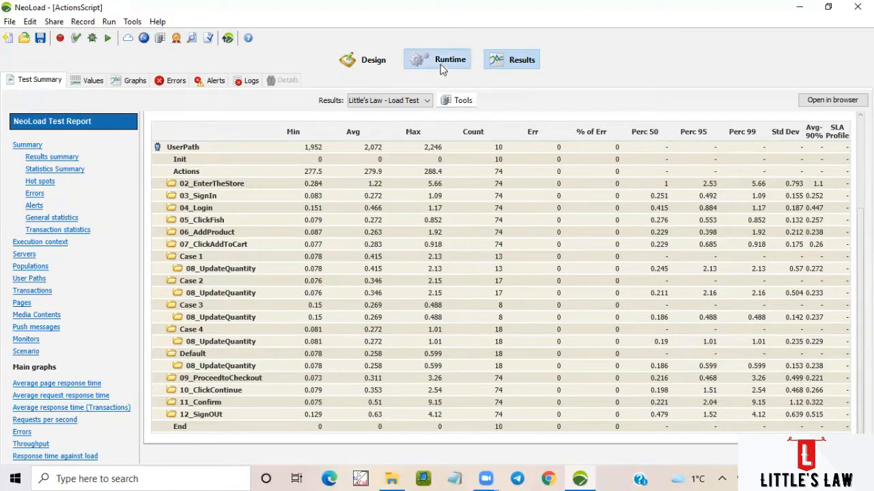
click(441, 61)
click(71, 450)
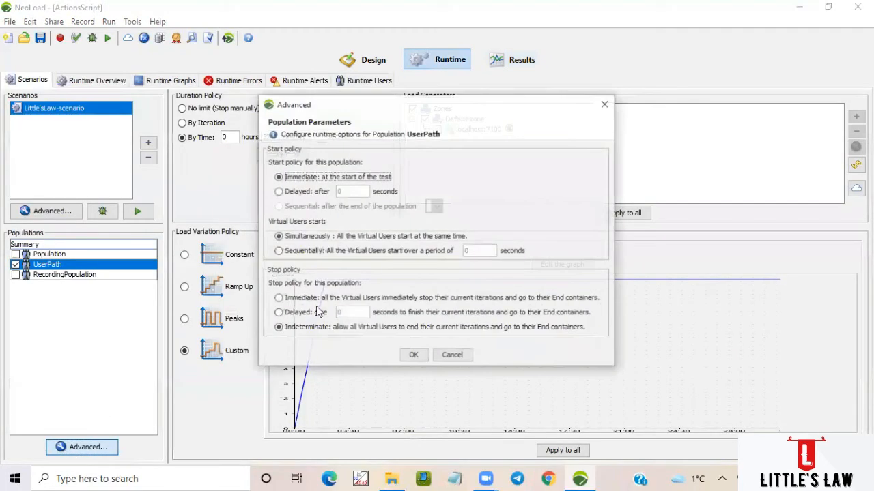
click(414, 357)
click(511, 63)
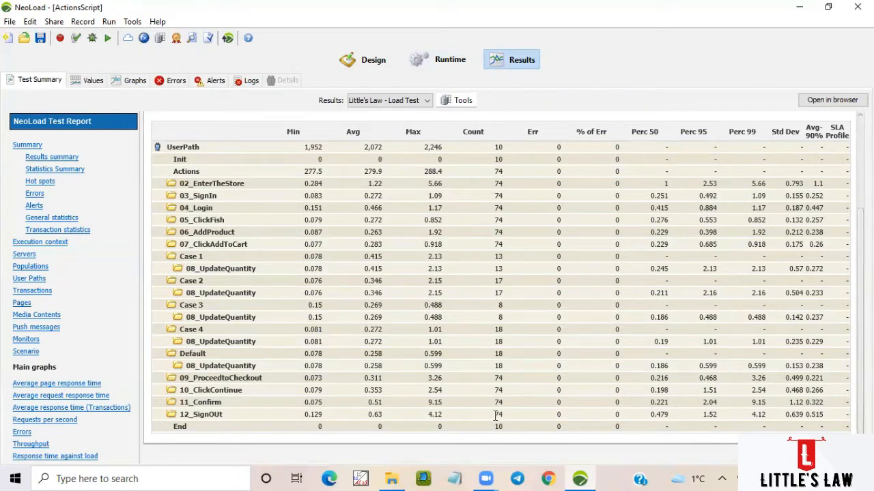
Compare the transaction counts in the UserPath table, including the Case 1 08_UpdateQuantity and 03_SignIn rows.
double_click(498, 268)
drag(469, 129, 487, 130)
click(486, 134)
drag(493, 196, 541, 204)
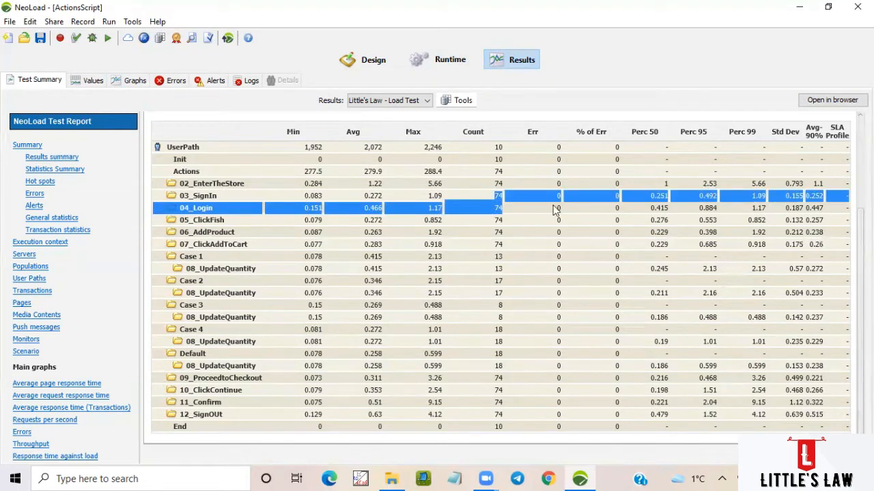
click(530, 204)
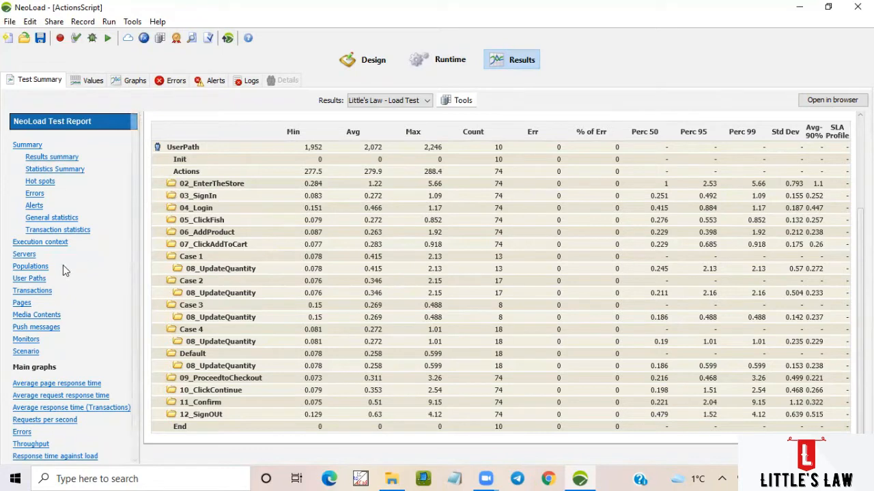
Review the report's pages section, relating the /actions/Catalog.action page to its parent transaction 02_EnterTheStore.
click(22, 303)
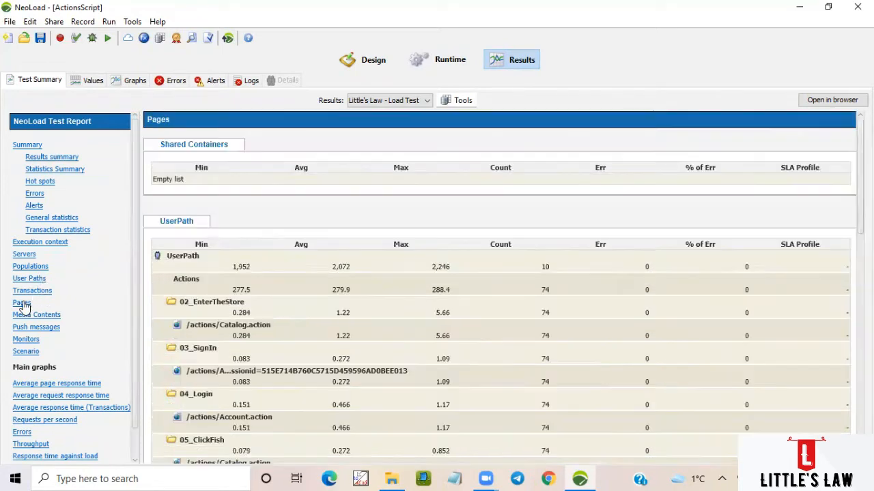
scroll(330, 305, down, 2)
scroll(331, 308, down, 2)
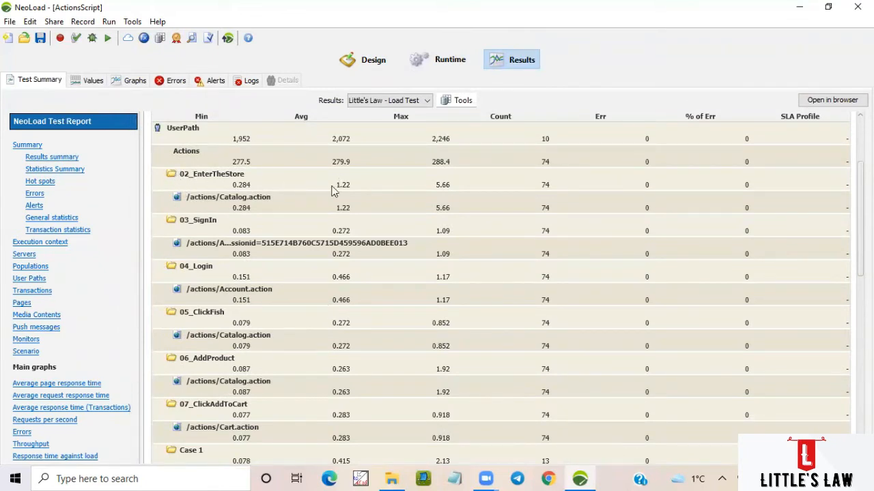
click(293, 208)
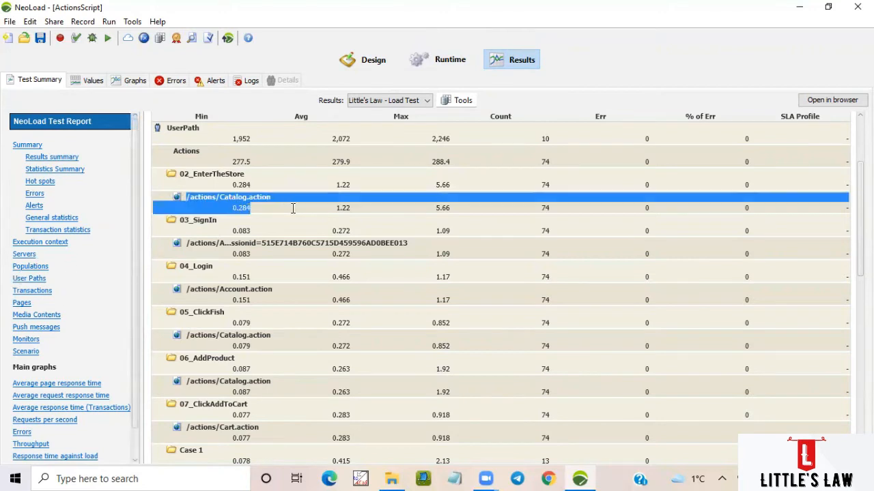
click(293, 210)
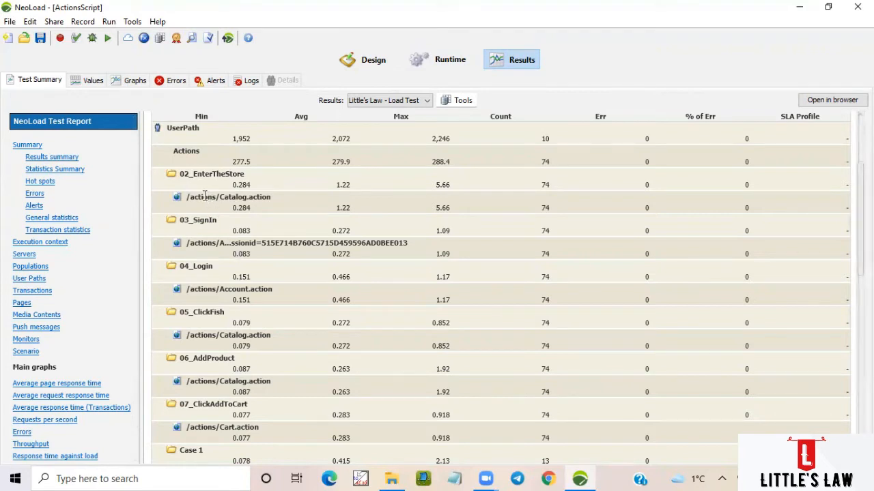
mouse_move(180, 173)
mouse_down()
mouse_move(239, 174)
mouse_move(184, 173)
mouse_up()
click(239, 173)
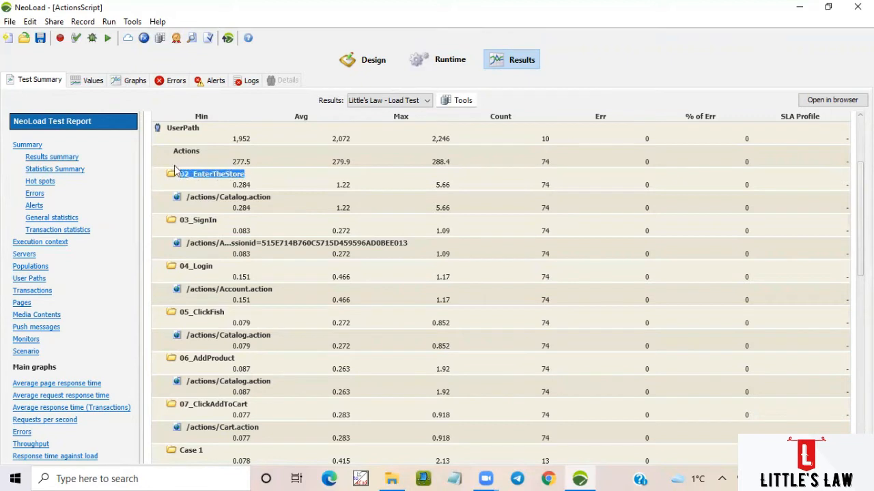
click(181, 173)
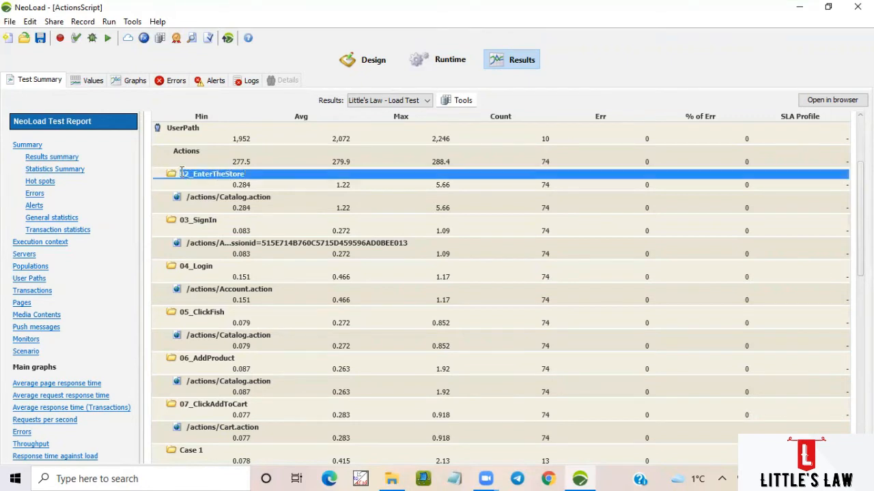
Check the report's media contents and push messages sections, and review the monitors' performance counters for the controller and load generator.
click(37, 316)
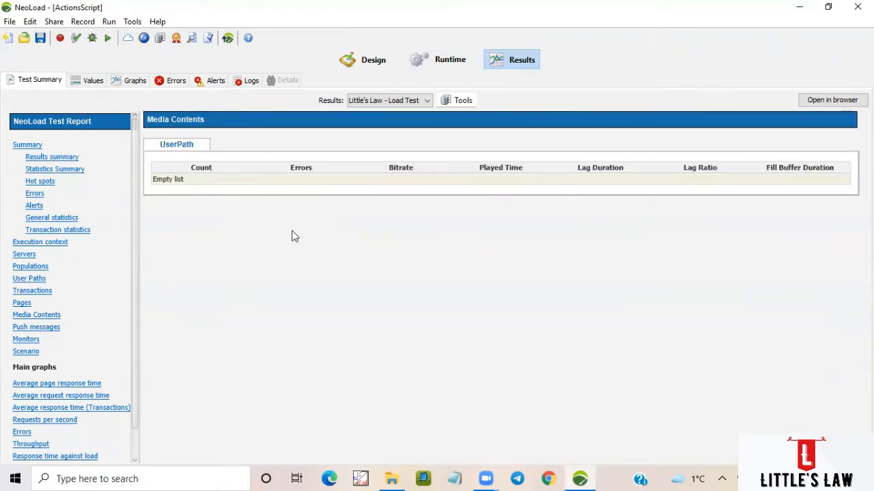
click(44, 330)
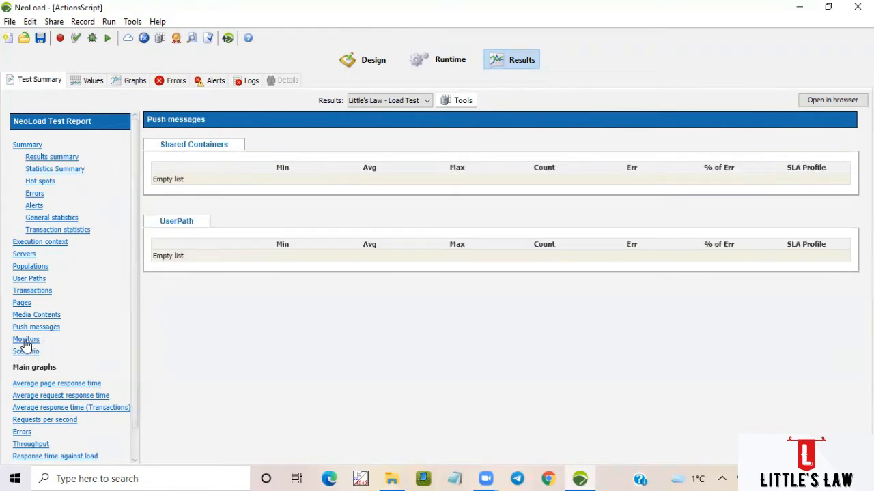
click(26, 341)
scroll(392, 273, down, 5)
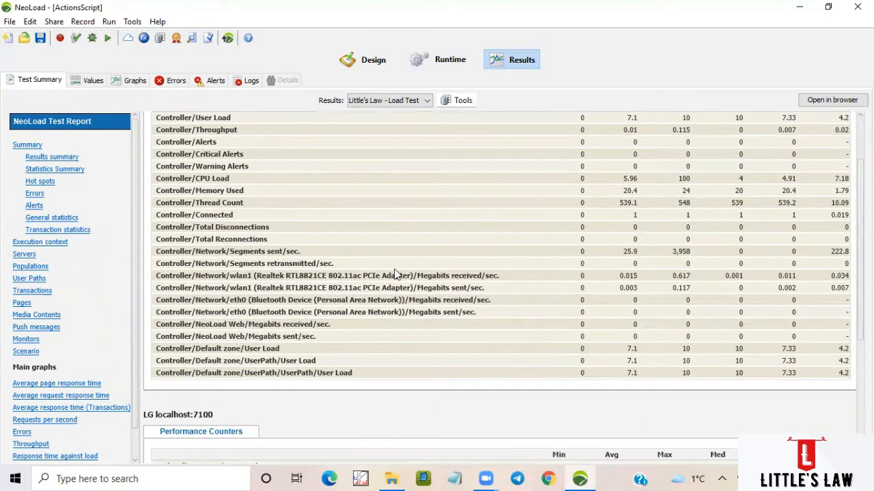
scroll(395, 275, down, 3)
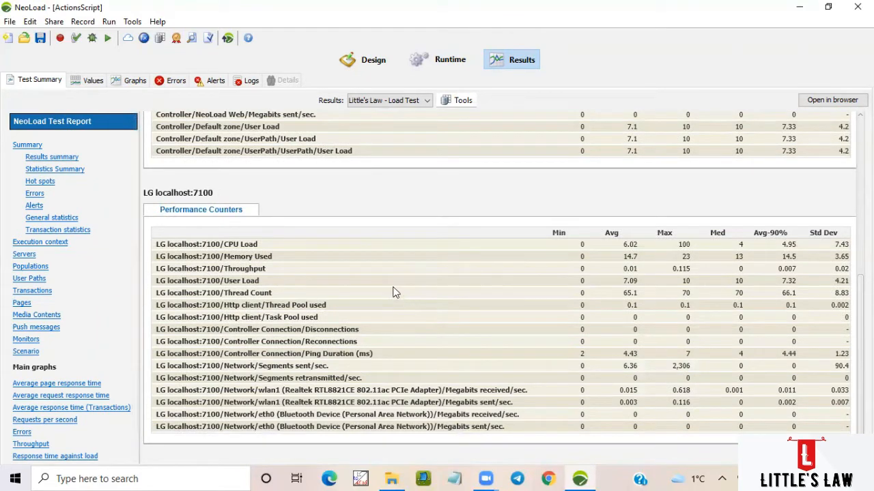
Review the report's scenario section, covering its populations, user paths and rendezvous settings.
click(27, 351)
scroll(431, 338, down, 1)
scroll(431, 337, down, 1)
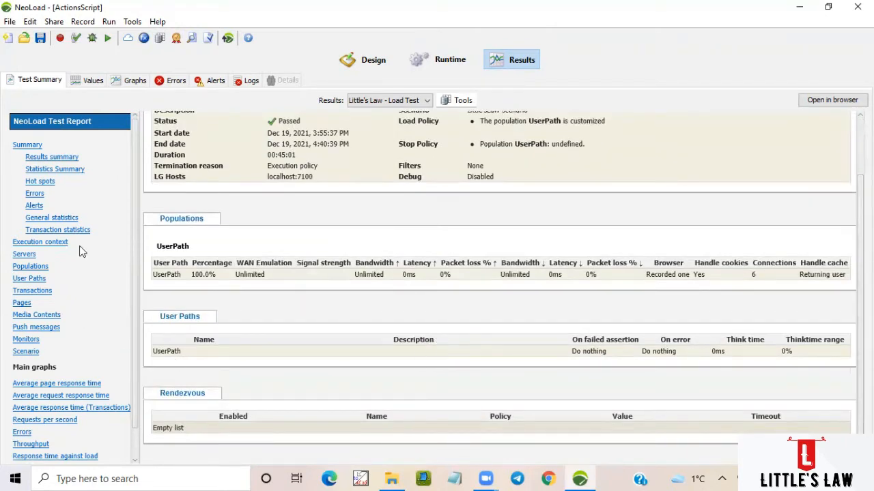
Examine the average page response time, average request response time and errors main graphs, and return to the report summary.
scroll(121, 348, down, 1)
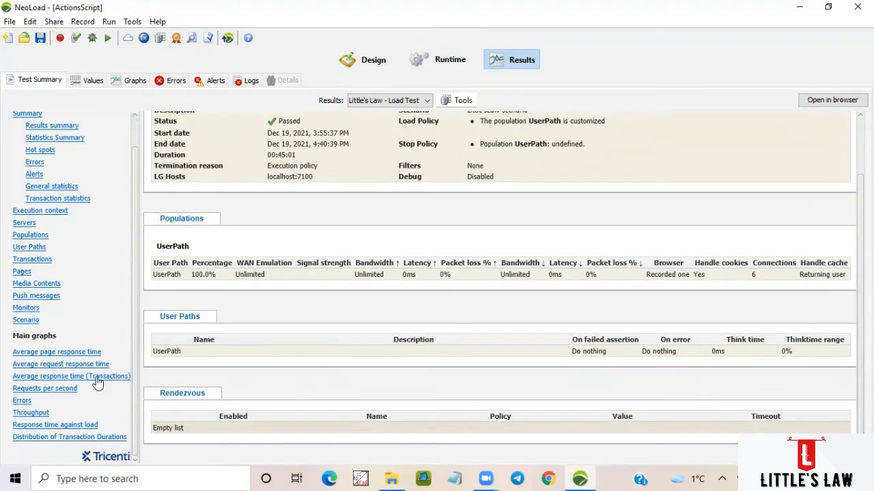
click(45, 353)
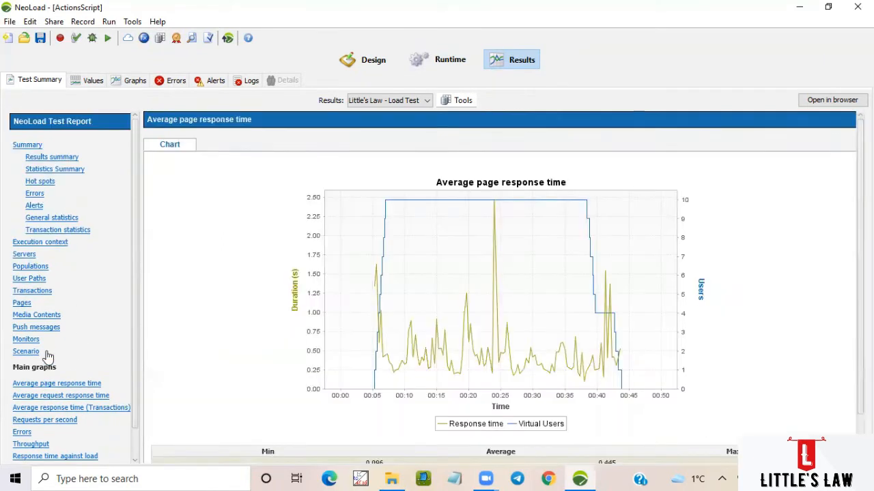
click(80, 397)
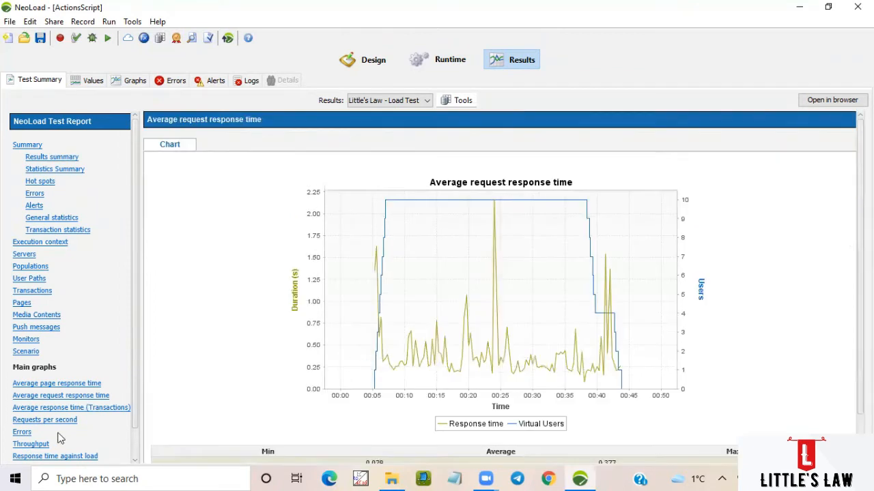
scroll(47, 394, down, 1)
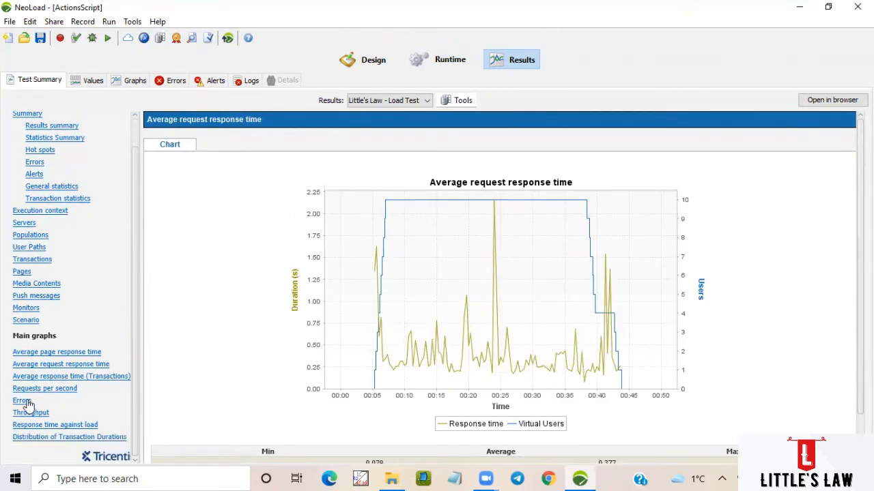
click(27, 401)
scroll(51, 423, down, 2)
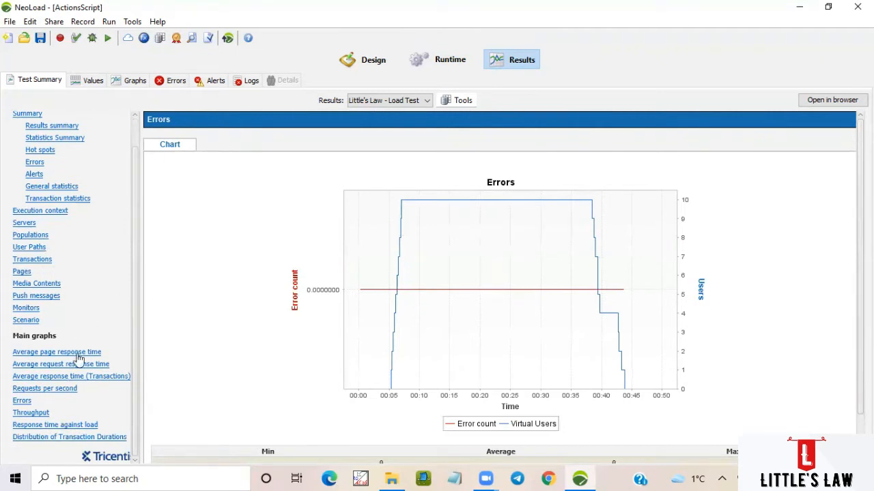
scroll(31, 292, up, 2)
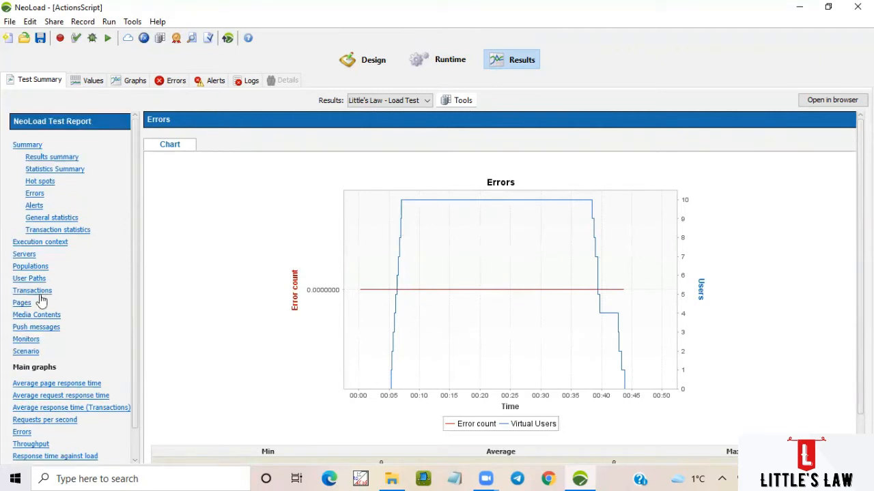
click(26, 146)
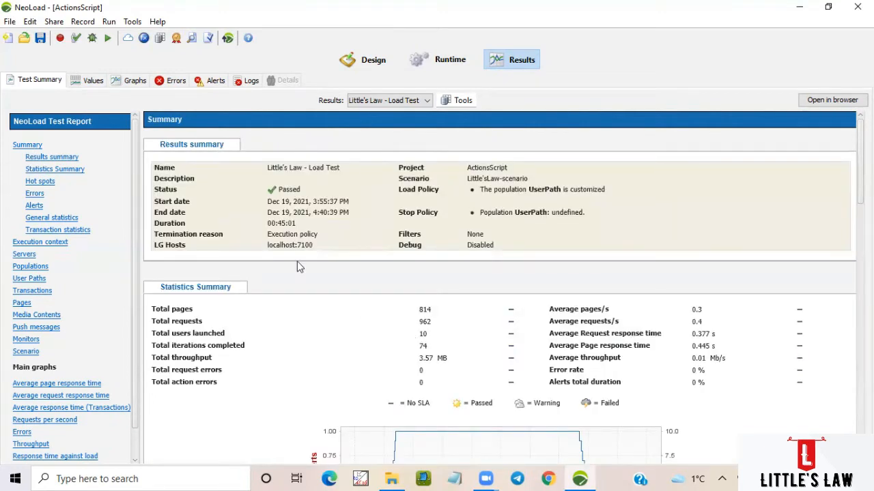
Open the transaction values, enlarge the table area and display the 02_EnterTheStore graph of average duration with user load.
click(91, 81)
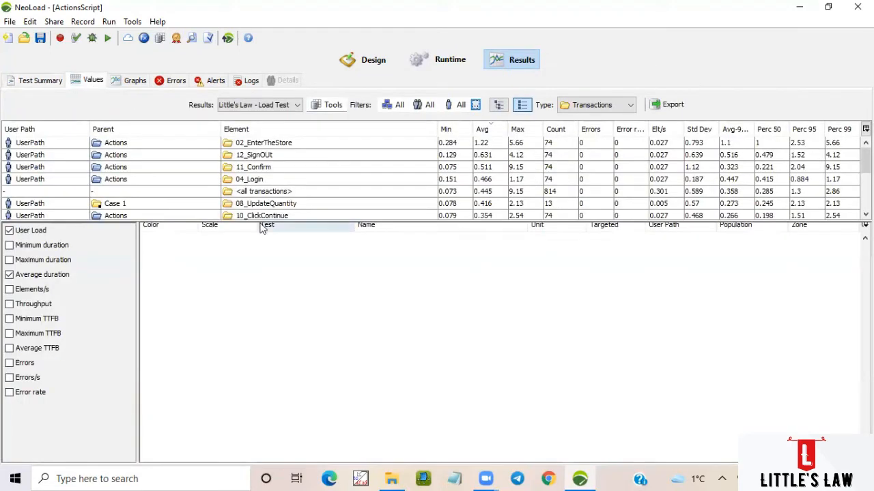
drag(256, 222, 256, 311)
click(264, 147)
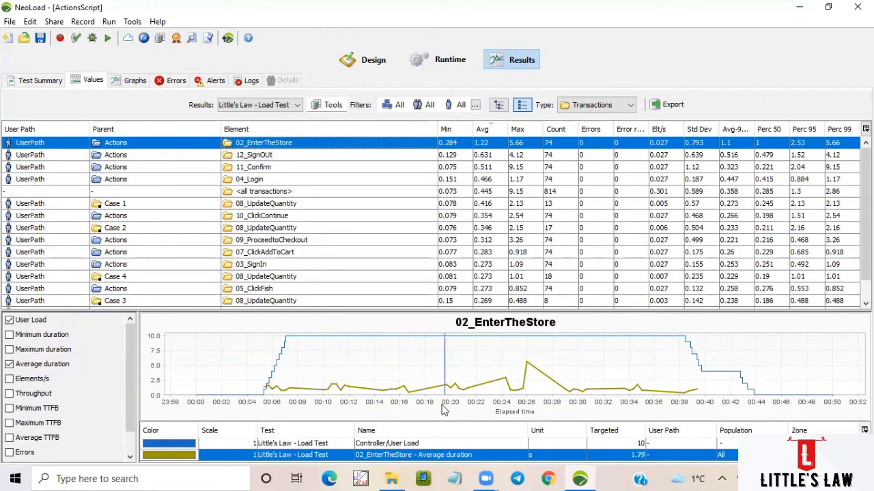
Add minimum and maximum duration to the 02_EnterTheStore graph, briefly previewing the Elements/s and throughput curves before removing them.
click(16, 335)
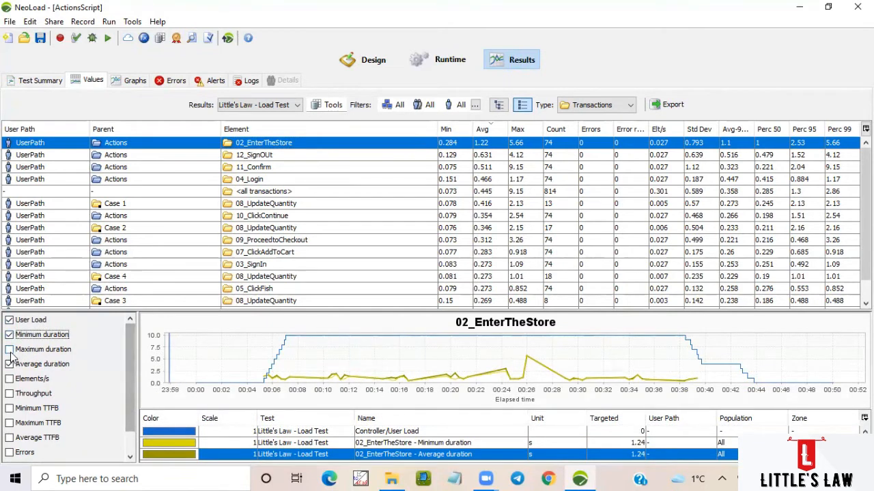
click(10, 351)
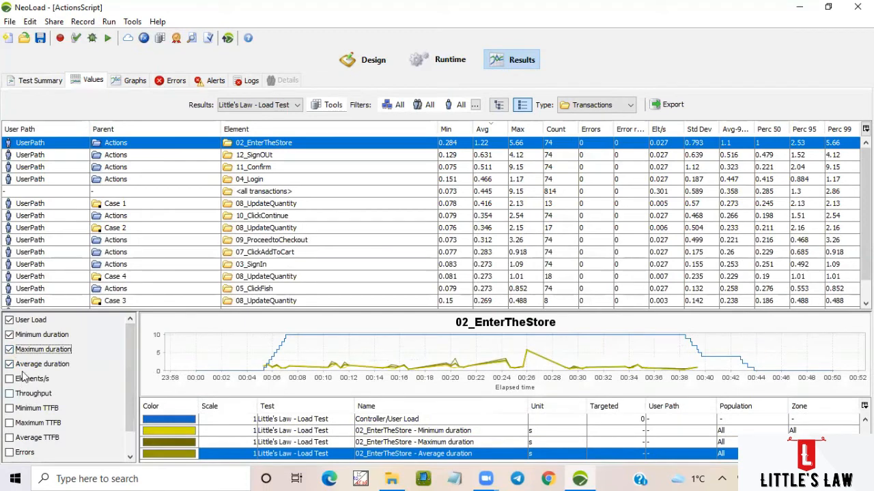
click(11, 379)
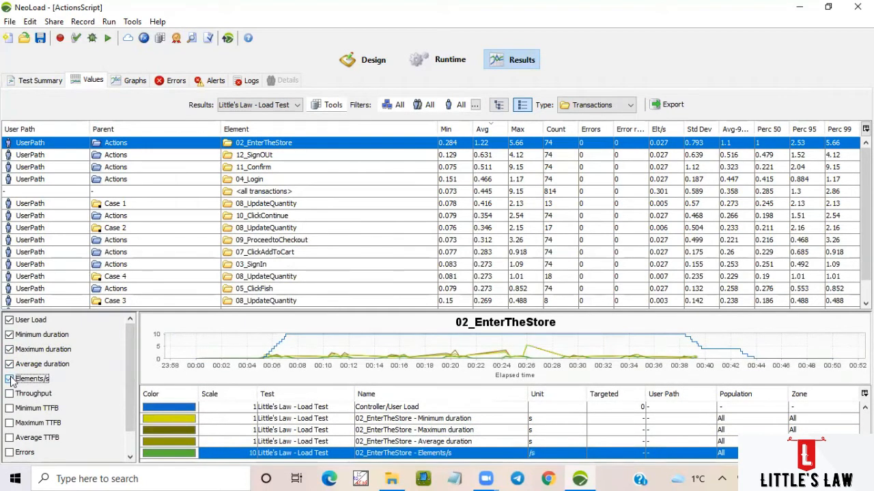
click(10, 379)
click(10, 394)
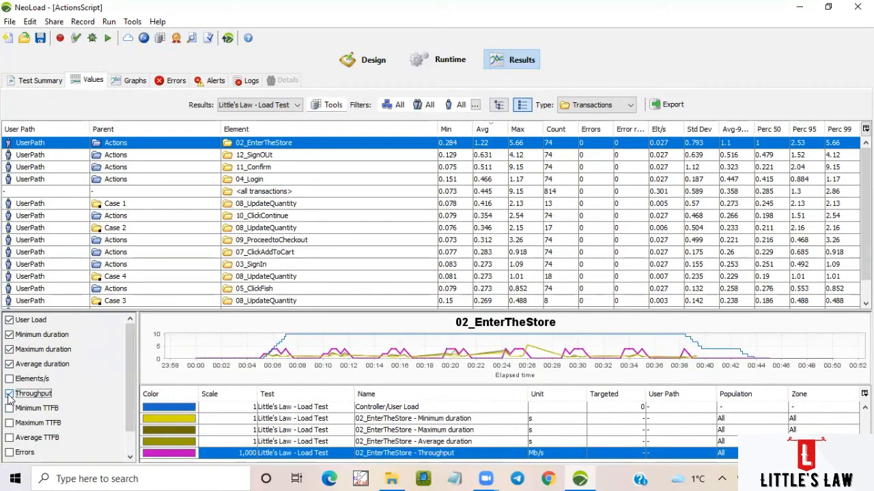
click(10, 394)
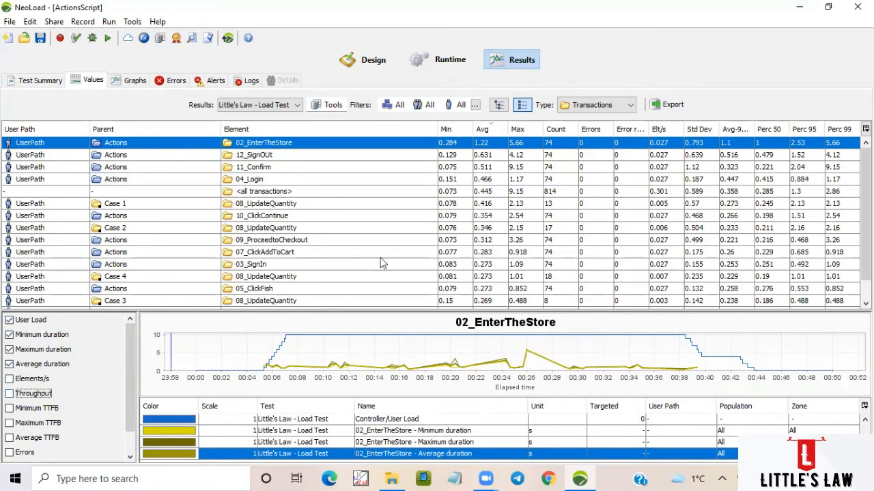
Open the result graphs and delete the user load and error rate, overall throughput, and load generators CPU usage graphs.
click(133, 84)
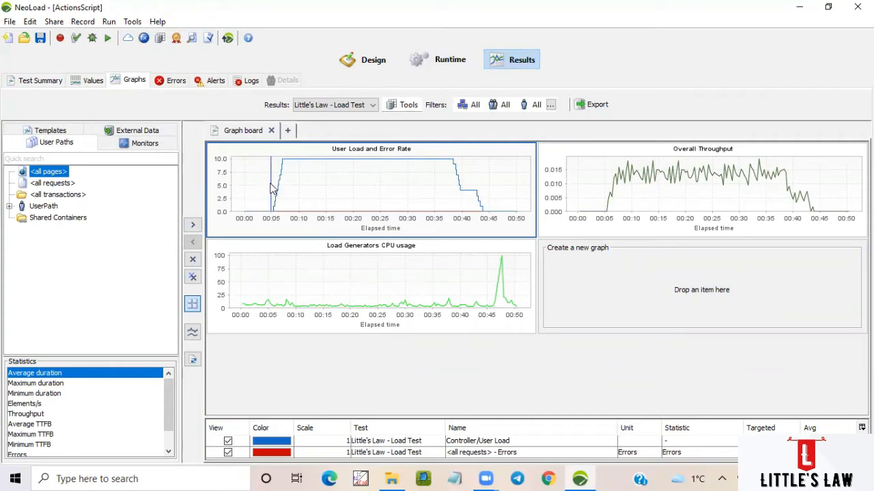
key(Delete)
key(Delete)
key(Delete)
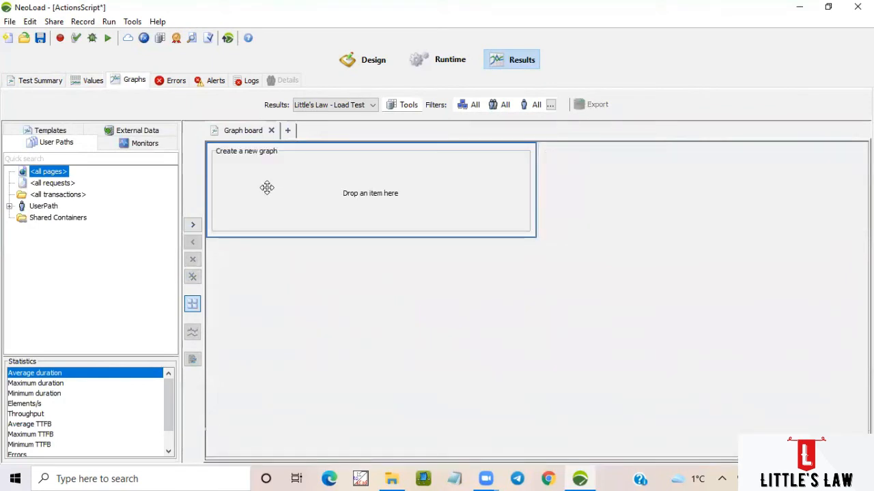
right_click(319, 193)
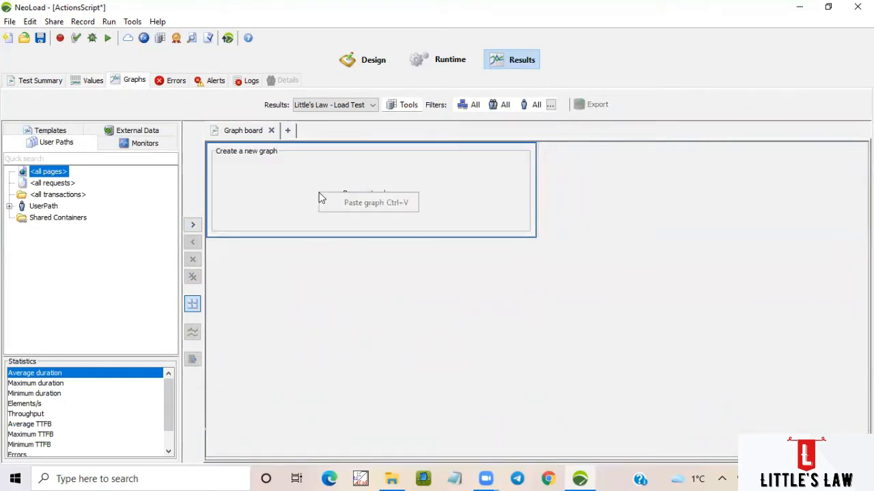
click(288, 131)
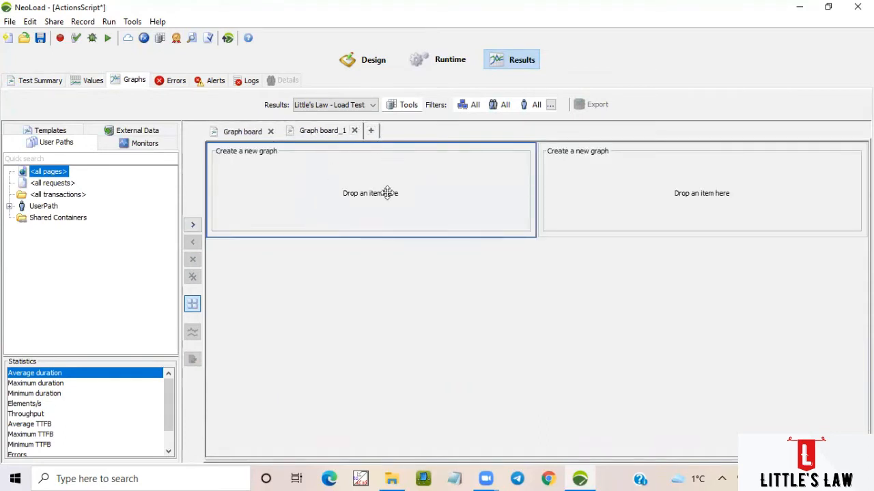
click(354, 131)
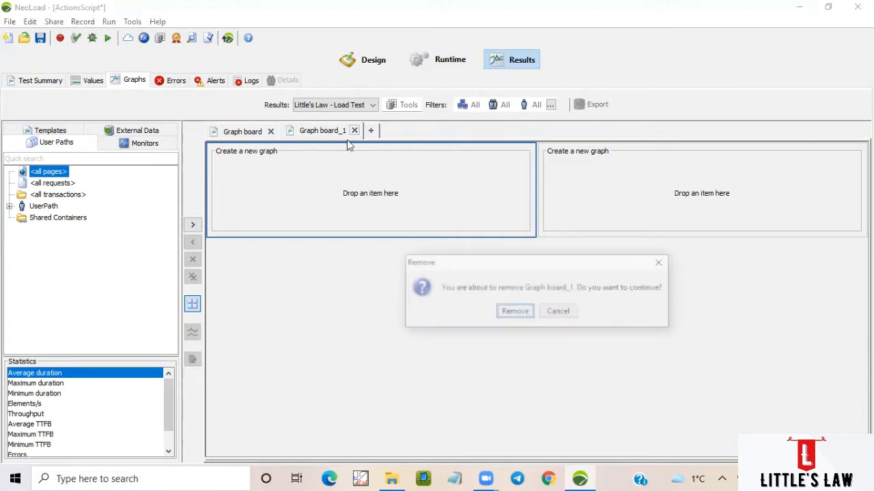
click(515, 313)
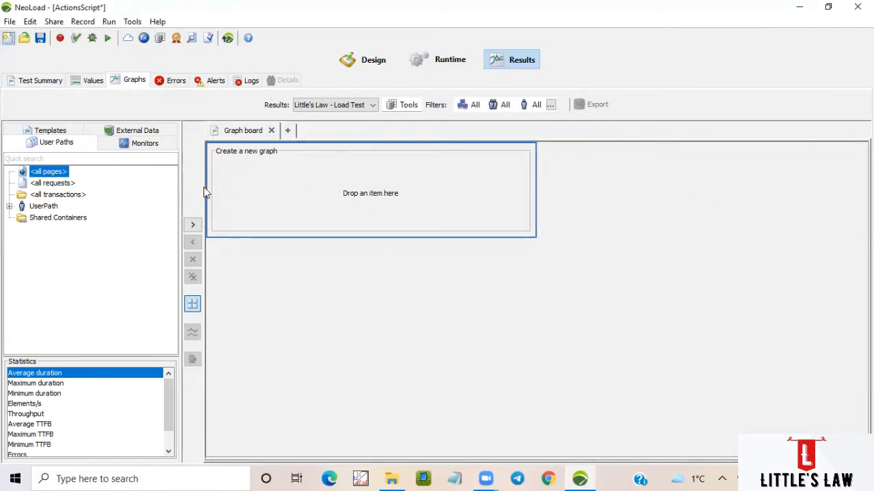
Create a graph of the controller's Throughput monitor and overlay the controller's User Load on it.
click(123, 146)
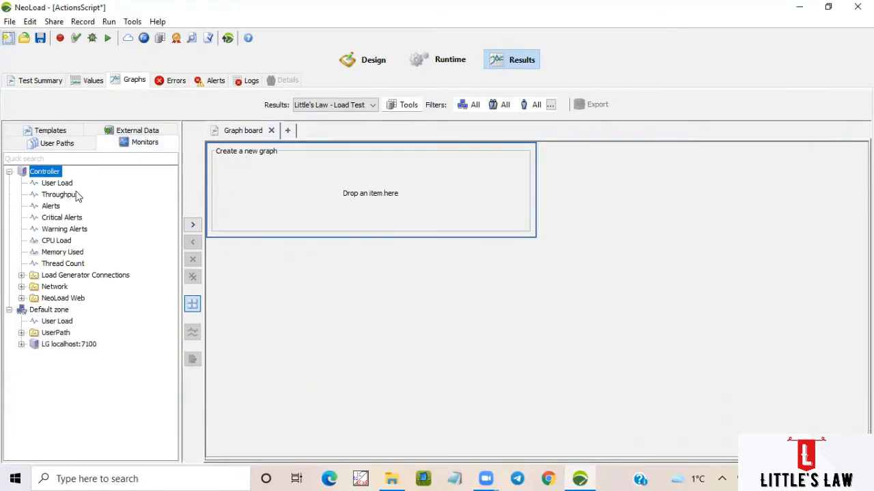
drag(61, 196, 318, 190)
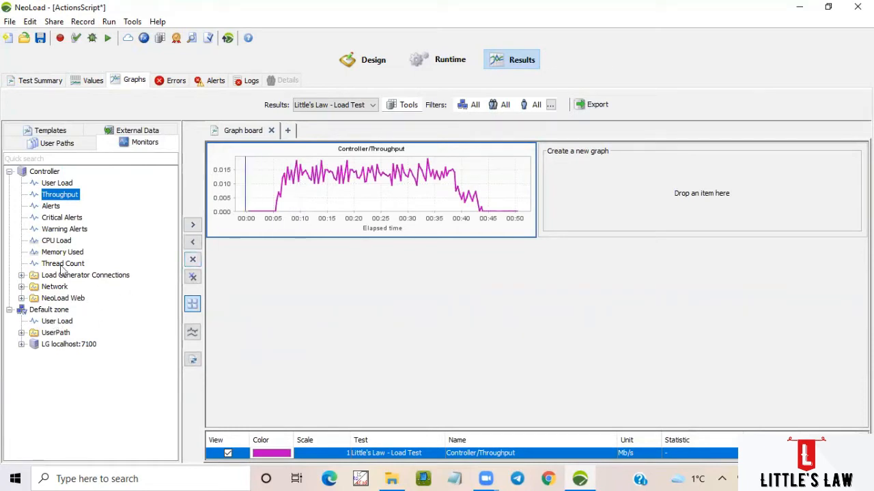
drag(57, 183, 294, 201)
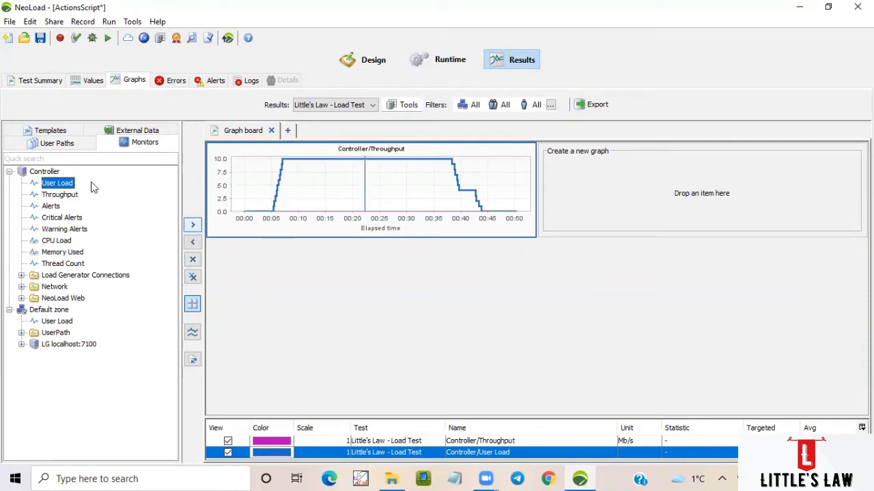
Add the predefined Requests/s and Errors/s template from the global statistics to the Controller/Throughput graph.
click(66, 144)
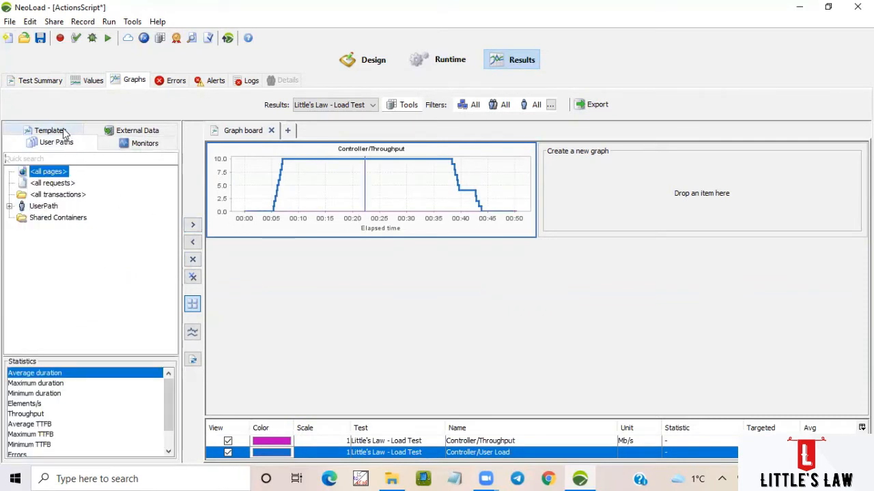
click(65, 135)
click(62, 197)
drag(63, 196, 292, 198)
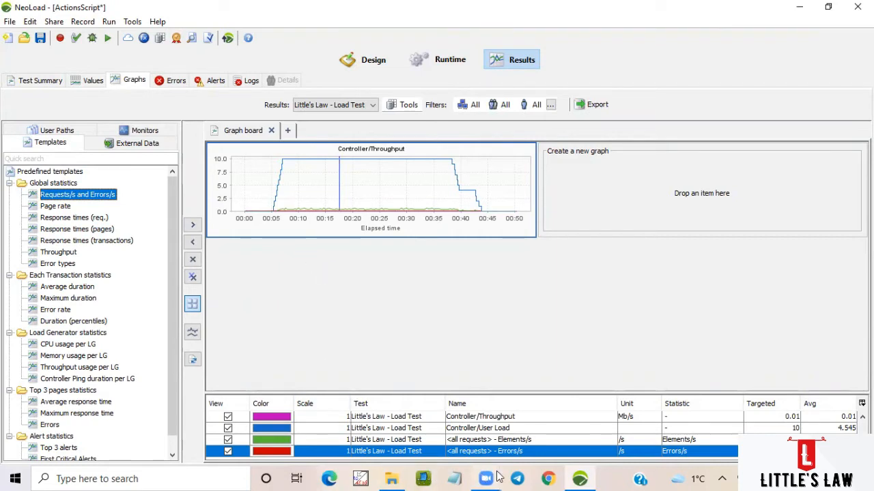
Set the scale of the Controller/User Load curve to 0.1.
mouse_move(499, 477)
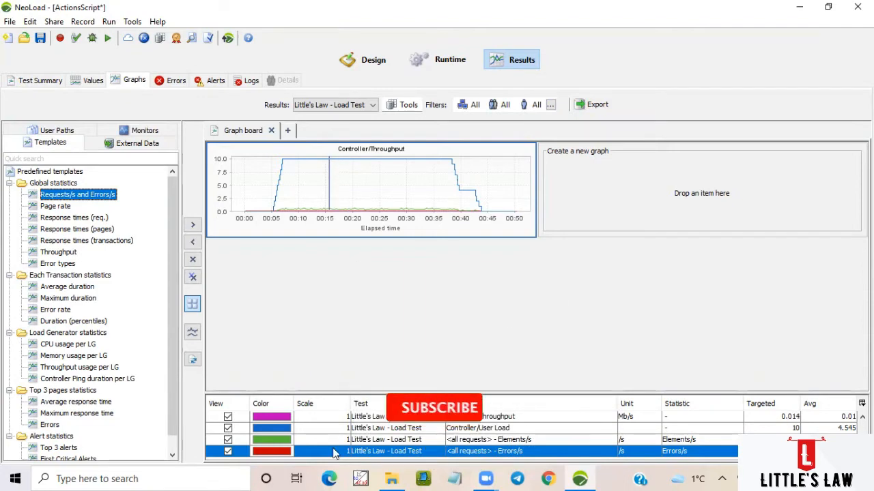
click(338, 428)
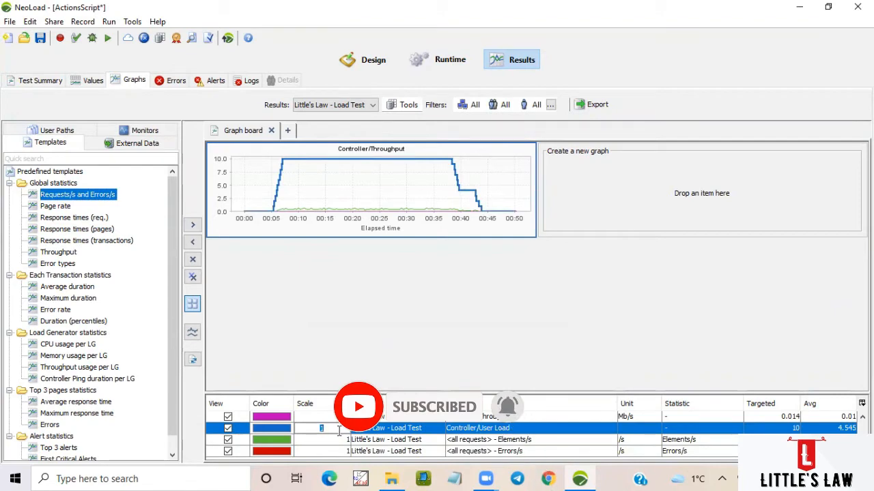
text(0.1)
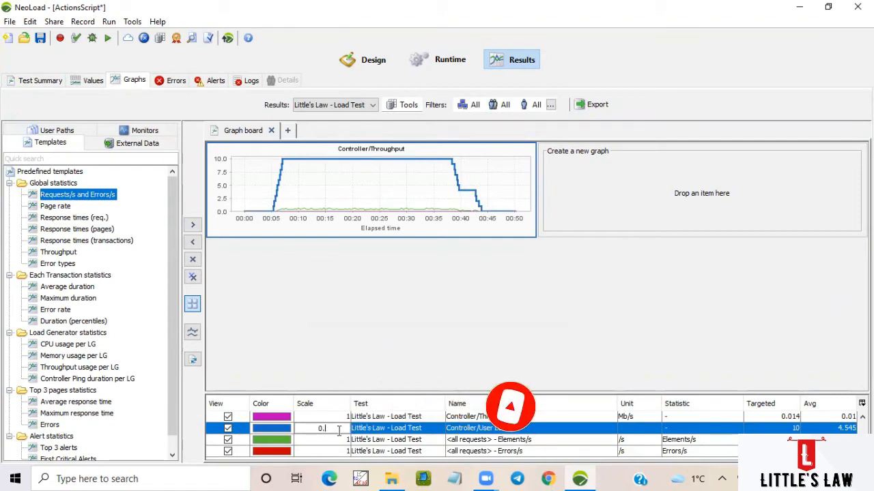
key(Return)
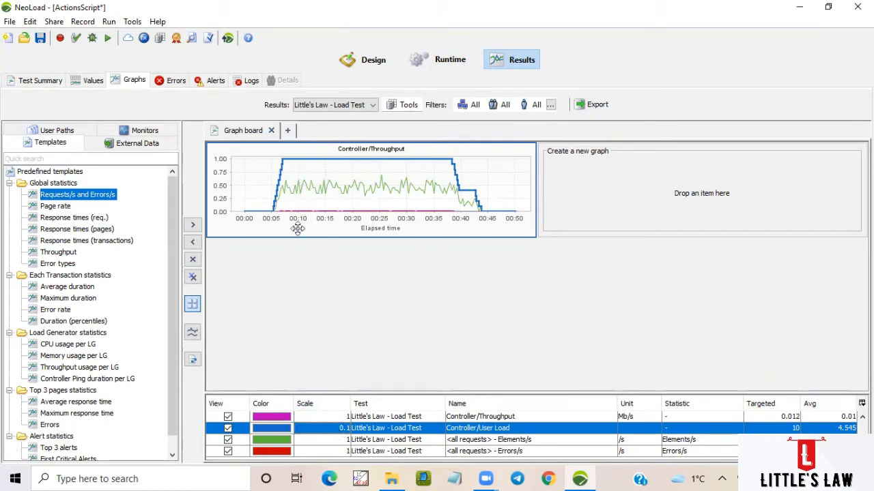
Try a scale of 10 for the Controller/Throughput curve, settle on 20, and examine the maximized graph before restoring its size.
double_click(329, 415)
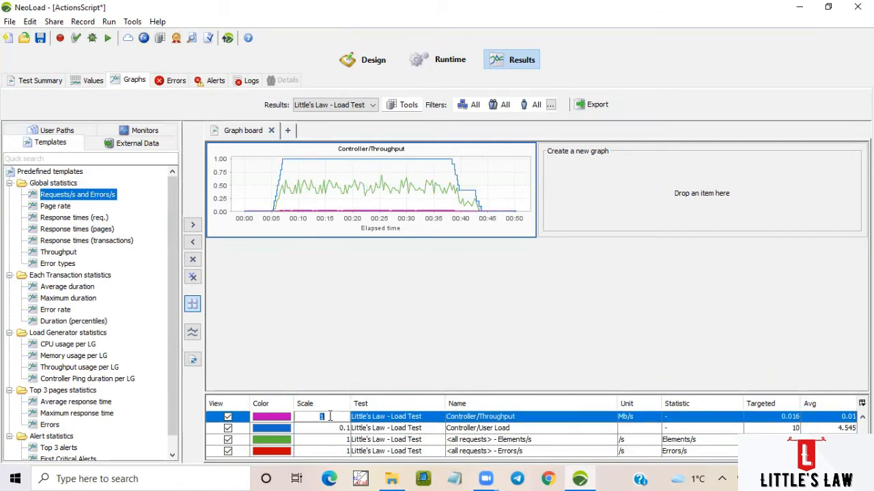
text(10)
key(Return)
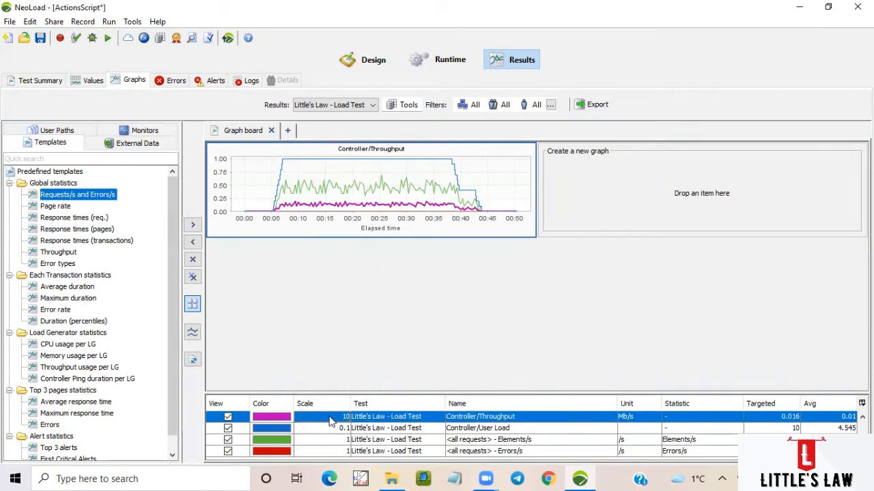
double_click(327, 417)
text(20)
key(Return)
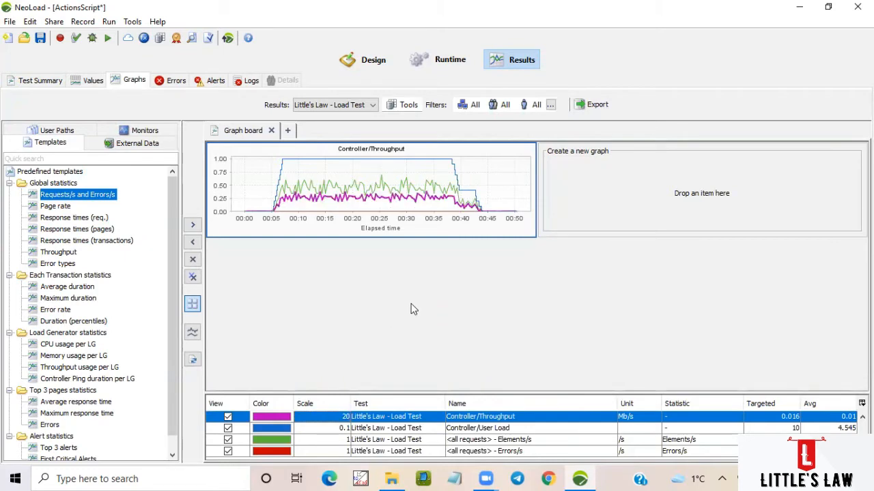
double_click(349, 189)
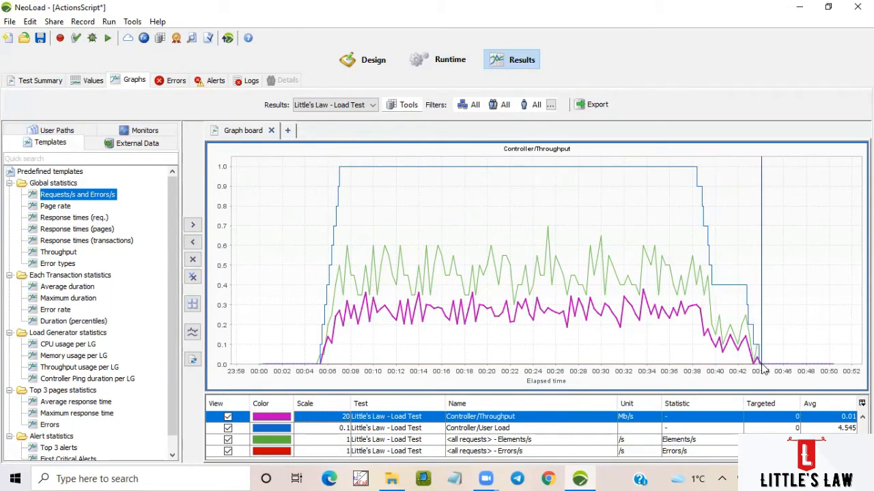
double_click(456, 222)
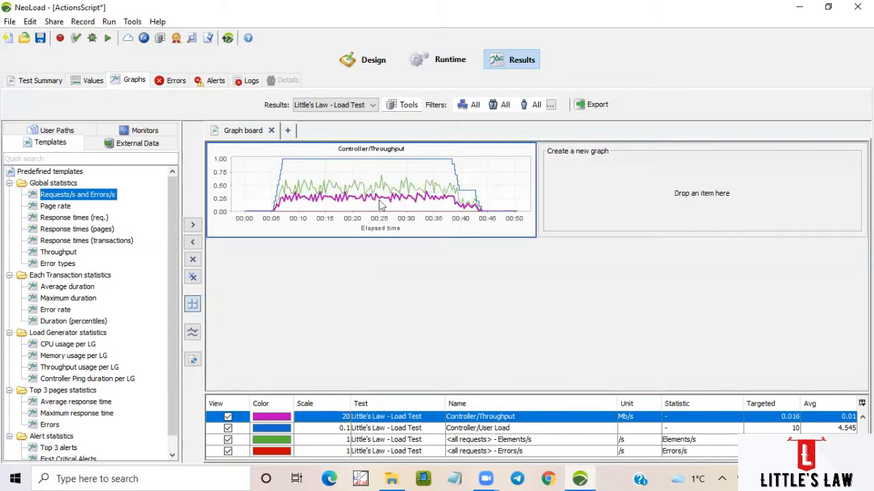
Open the properties of the Controller/Throughput graph and change its title text to "Hits/Sec vs Throughput".
right_click(348, 183)
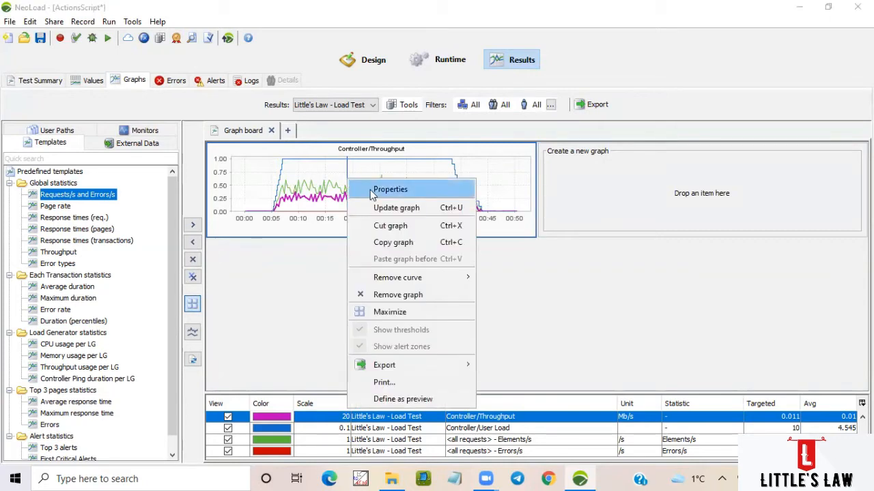
click(370, 190)
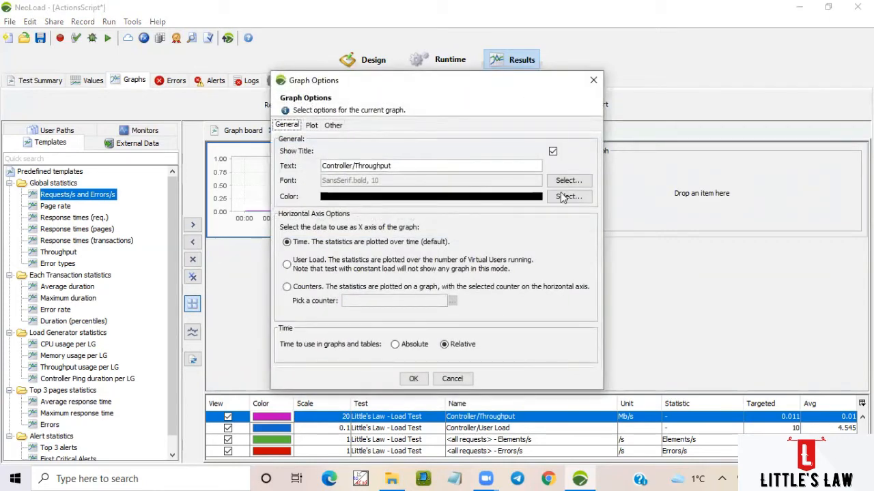
drag(396, 80, 535, 109)
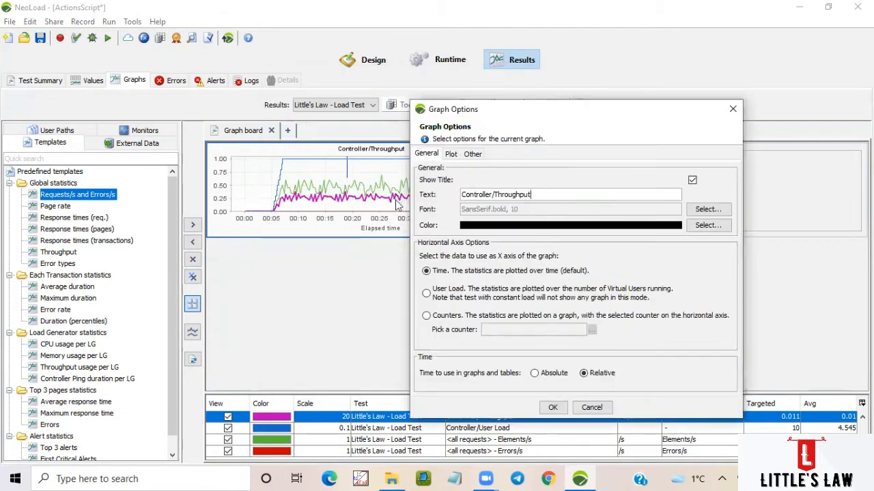
key(BackSpace)
key(BackSpace)
key(BackSpace)
key(BackSpace)
key(BackSpace)
key(BackSpace)
key(BackSpace)
key(BackSpace)
key(BackSpace)
key(BackSpace)
key(BackSpace)
key(BackSpace)
key(BackSpace)
key(BackSpace)
key(BackSpace)
key(BackSpace)
key(BackSpace)
key(BackSpace)
key(BackSpace)
key(BackSpace)
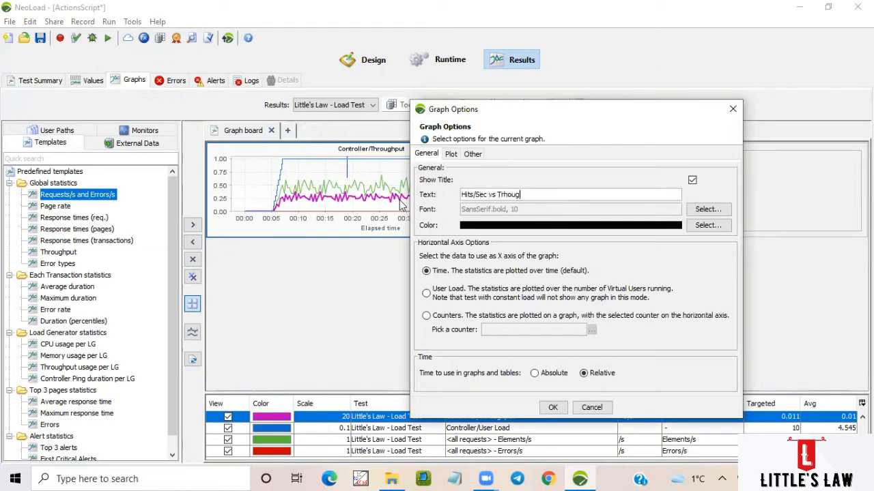
text(ug)
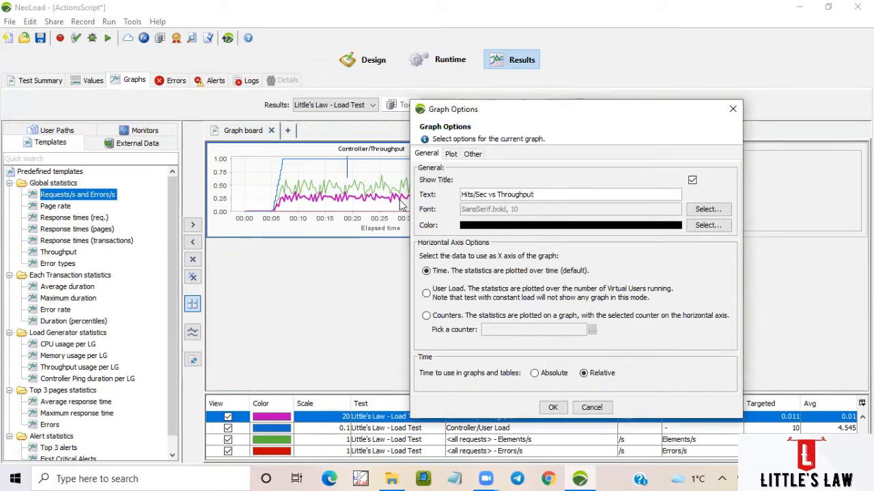
Set the graph title font to non-bold Arial Black, size 14, and use Absolute time in graphs and tables.
click(698, 210)
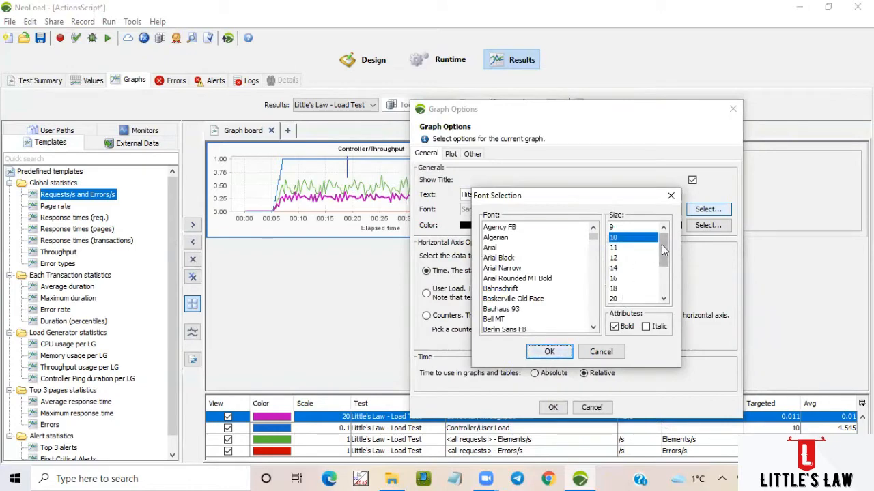
click(615, 270)
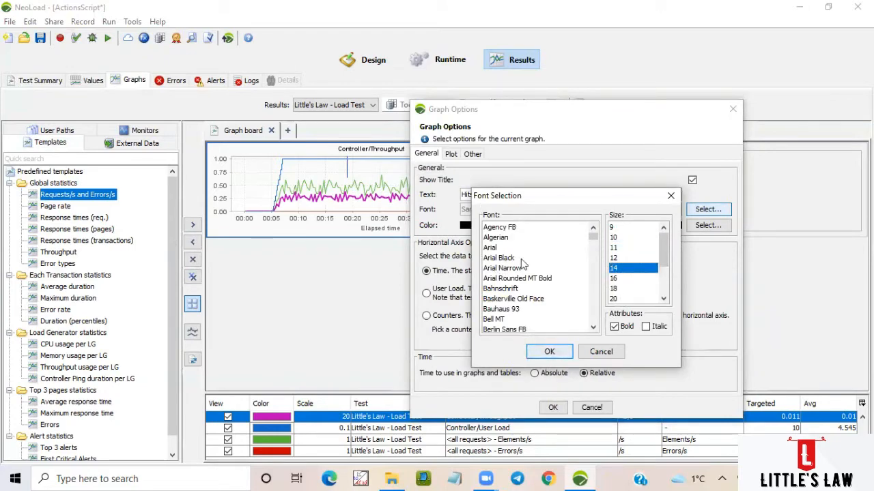
click(498, 258)
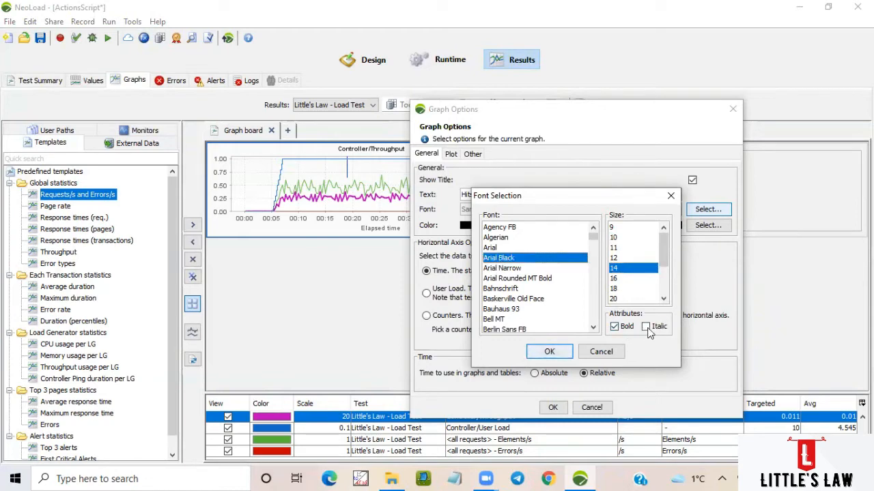
click(614, 328)
click(617, 328)
click(558, 354)
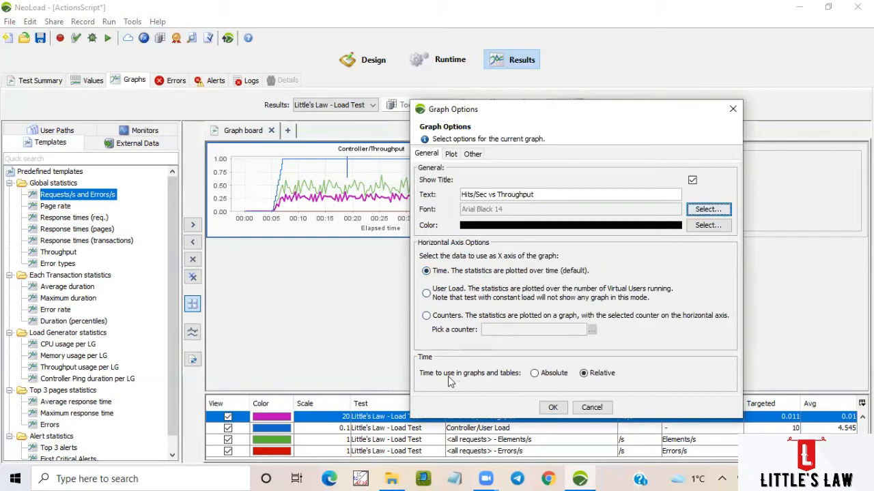
click(535, 374)
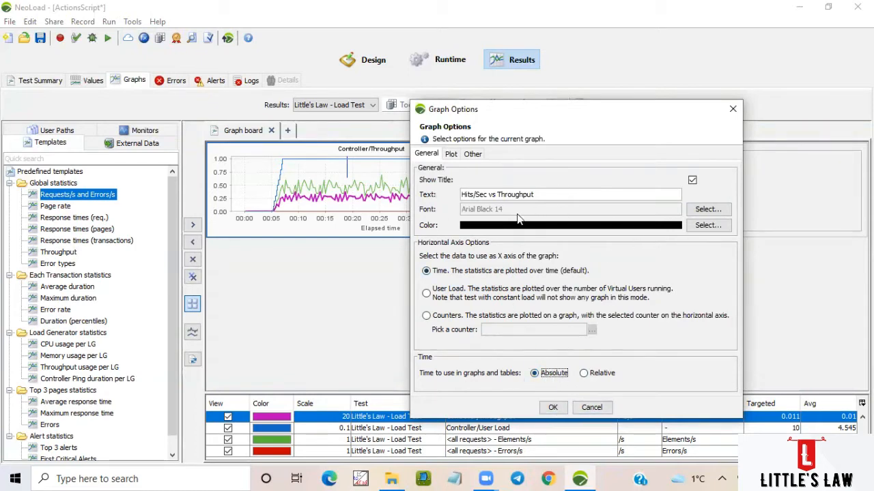
Change the label of the graph's domain axis to "Absolute Time (IST)".
click(451, 155)
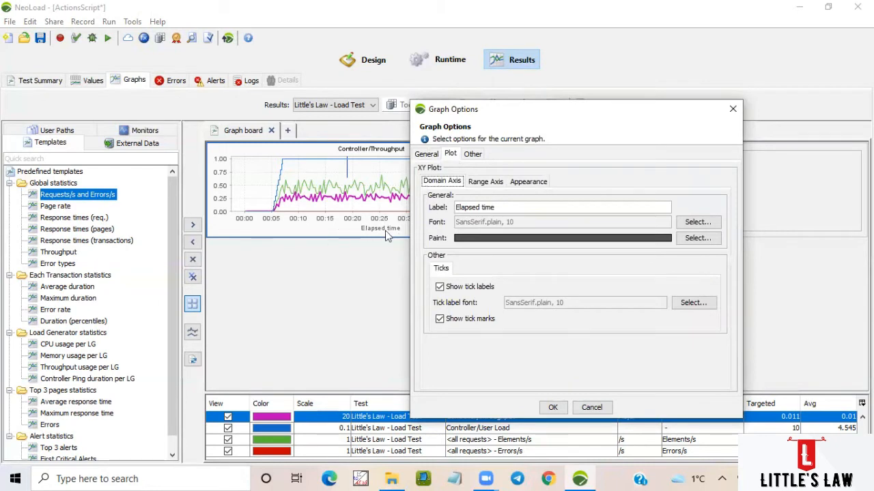
drag(502, 207, 369, 206)
text(Absolute t)
key(BackSpace)
text(Time ()
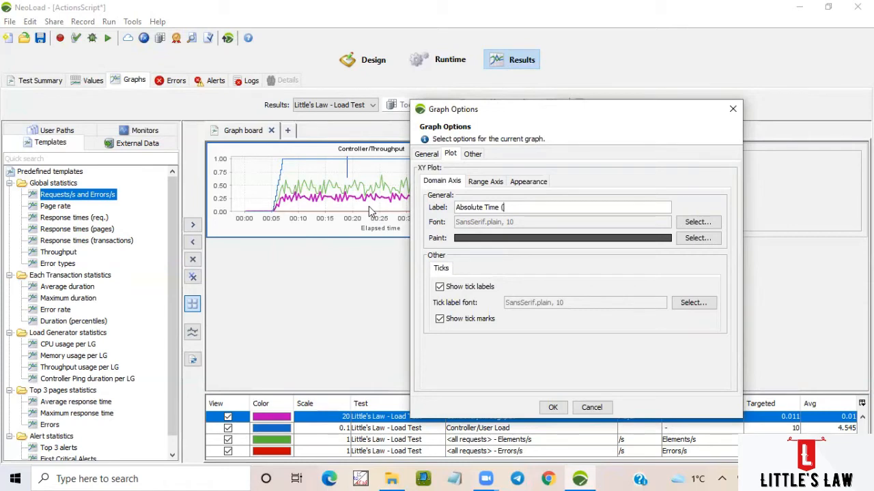
text(IST)
mouse_move(391, 477)
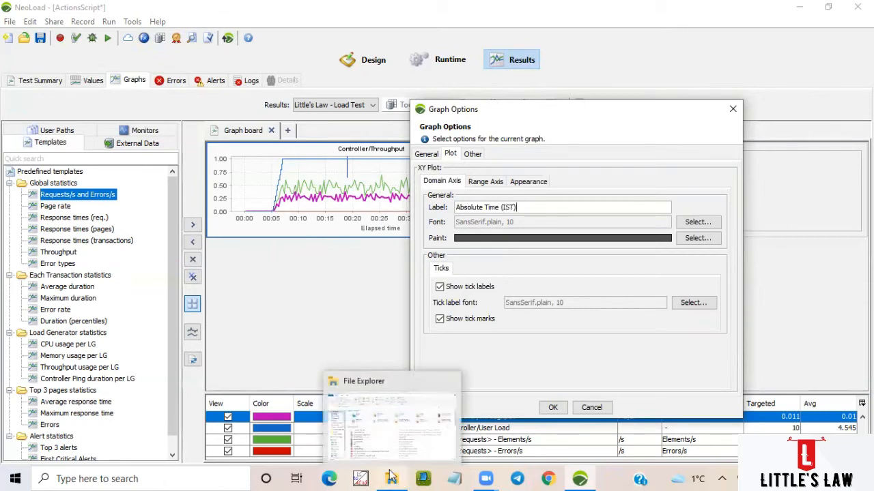
Set the domain axis label font to bold, size 20.
click(696, 224)
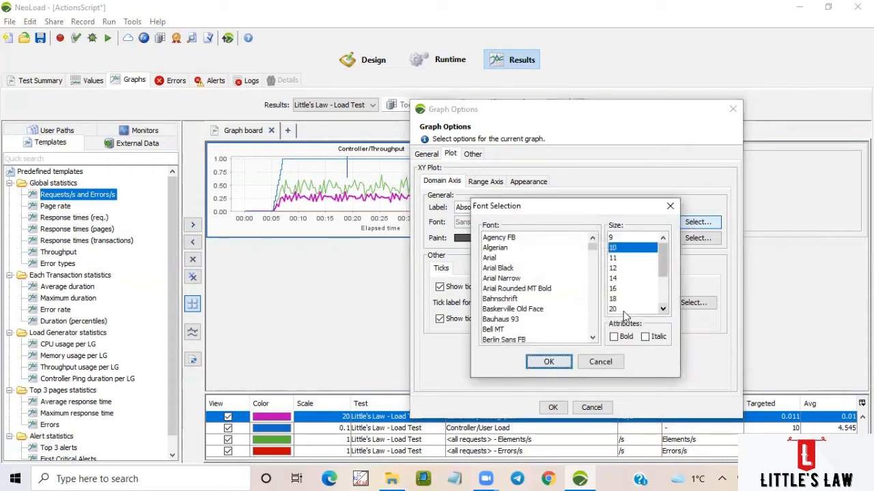
click(623, 309)
click(619, 336)
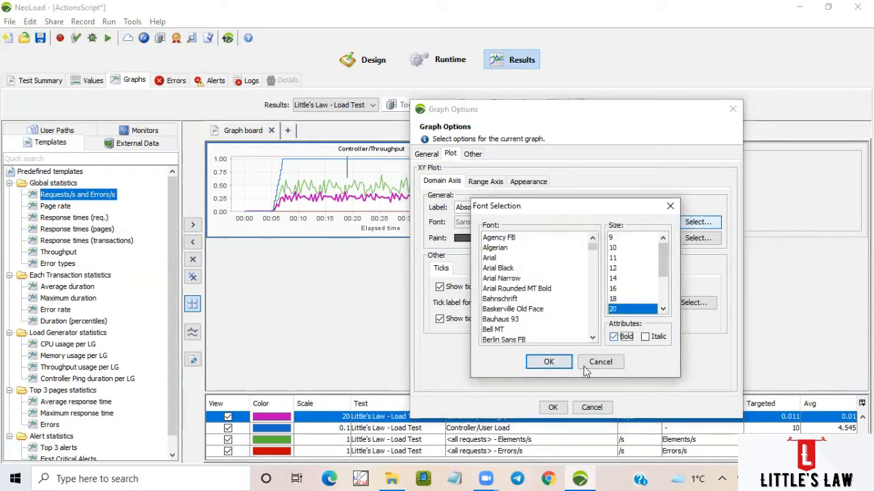
click(550, 362)
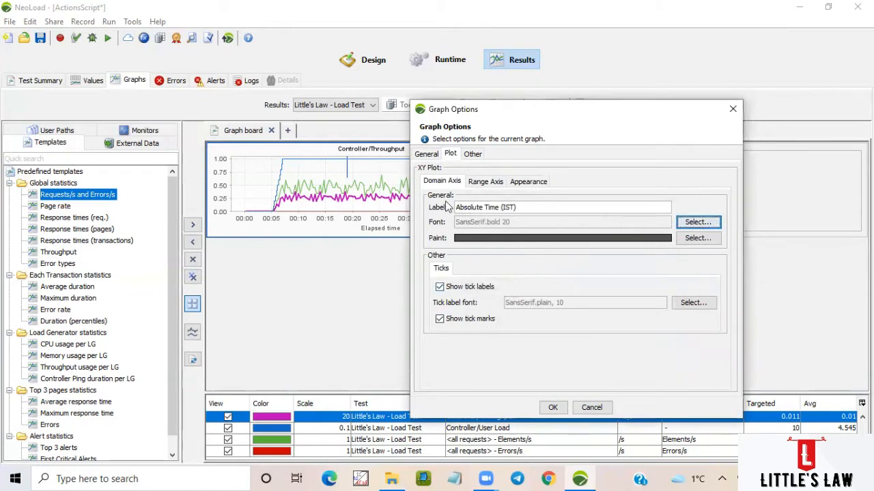
Review the range axis, appearance and other options of the graph, and apply the changed graph options.
click(483, 183)
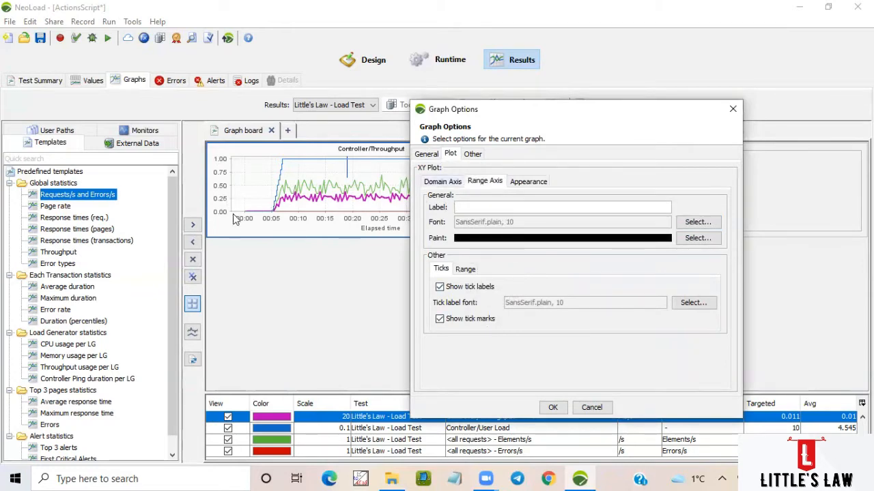
click(539, 183)
click(472, 155)
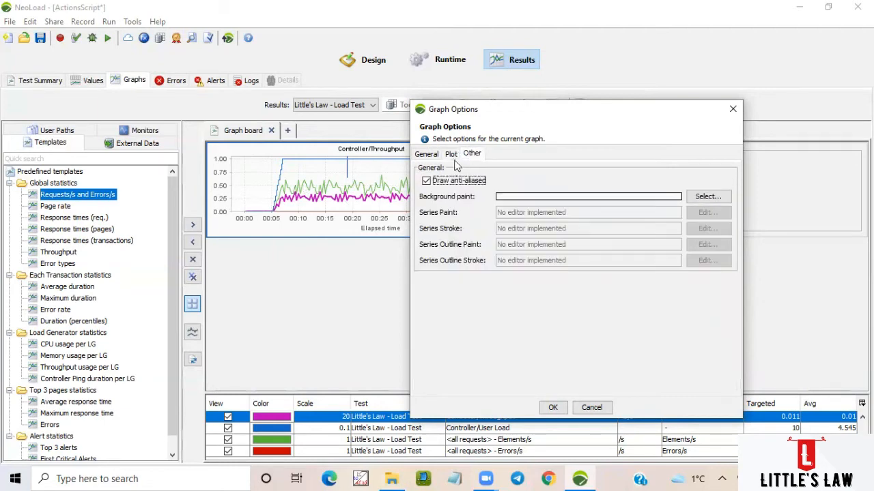
click(451, 154)
click(426, 156)
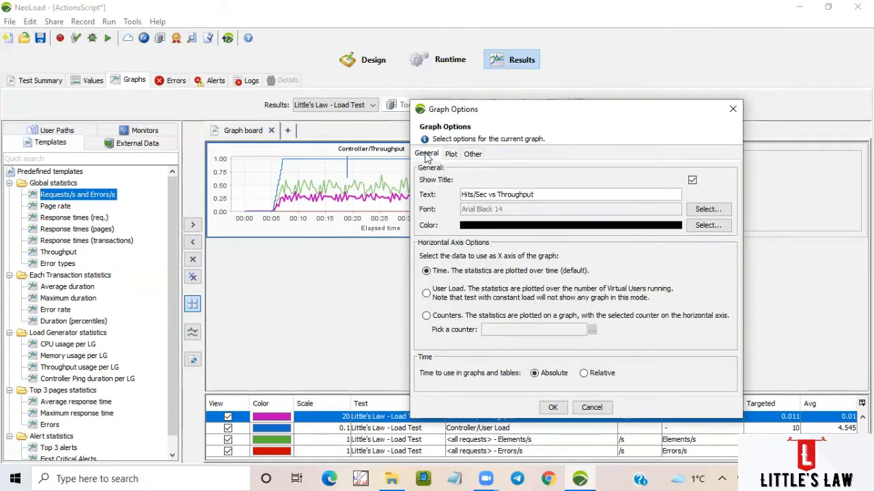
click(553, 408)
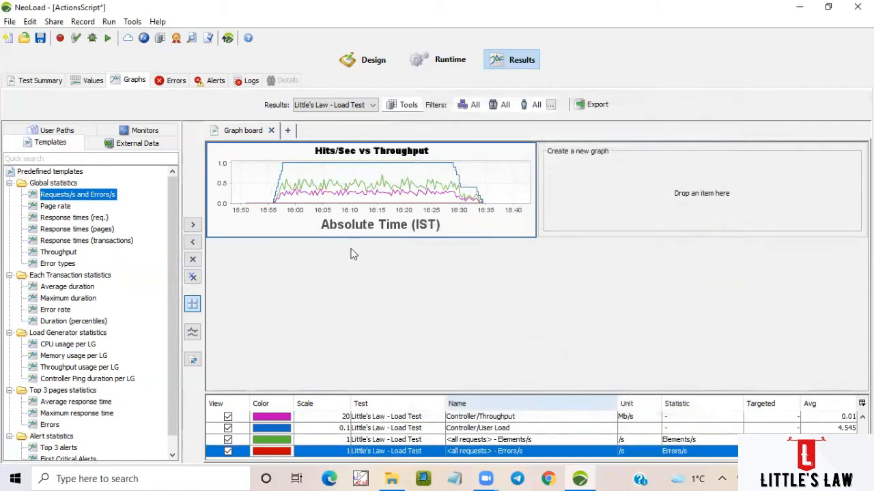
Examine the Hits/Sec vs Throughput graph maximized, restore its size, and copy the graph.
double_click(335, 178)
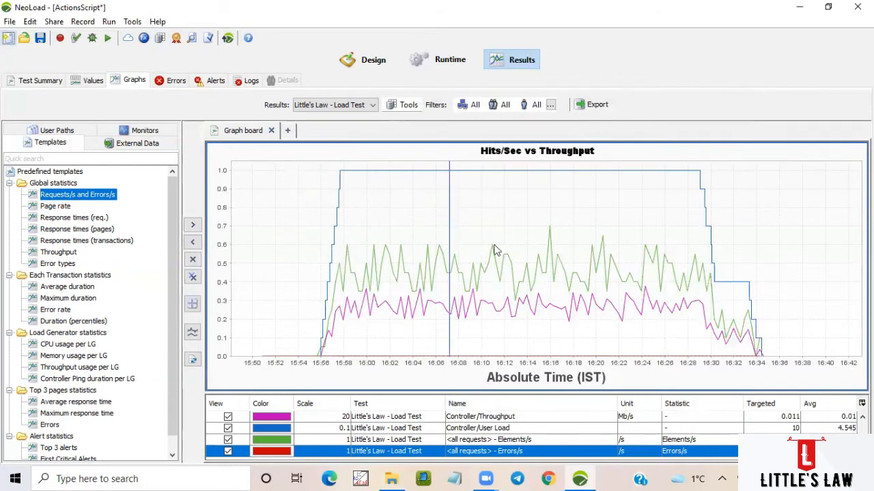
double_click(408, 252)
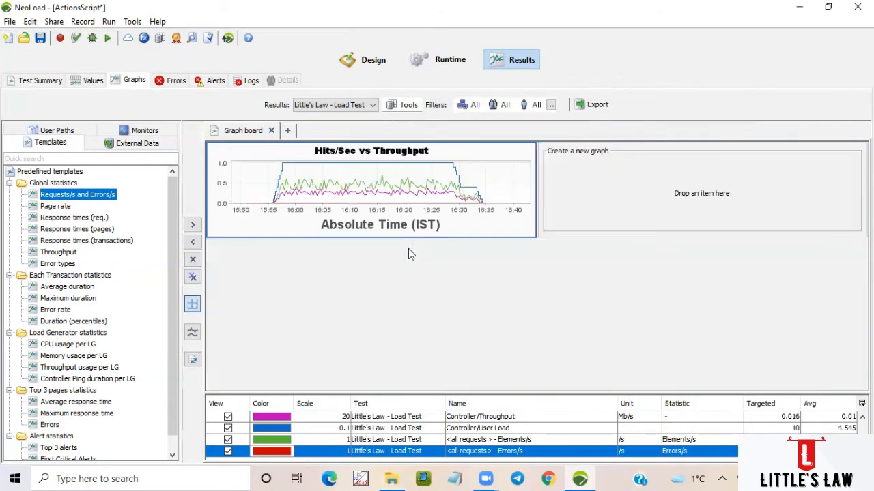
right_click(364, 195)
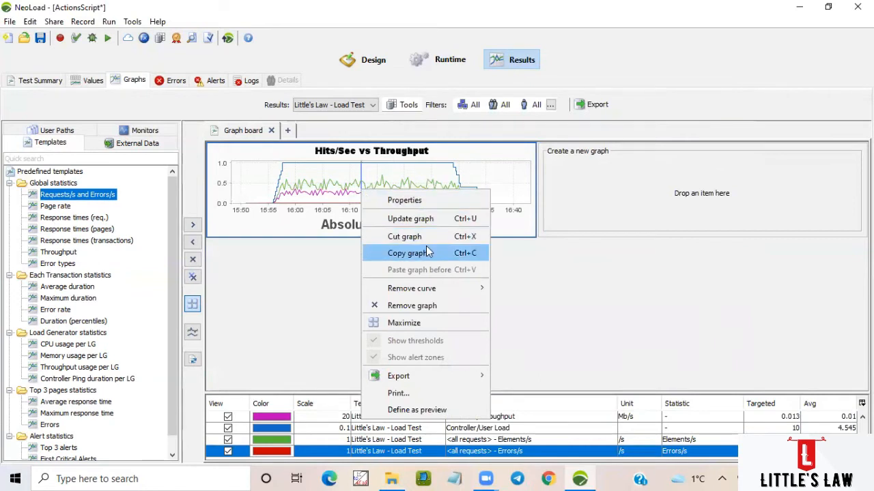
click(407, 254)
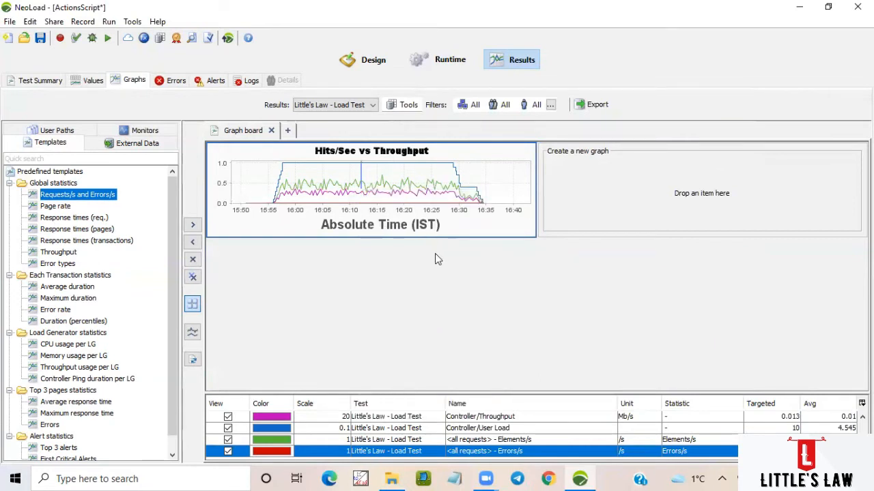
right_click(394, 215)
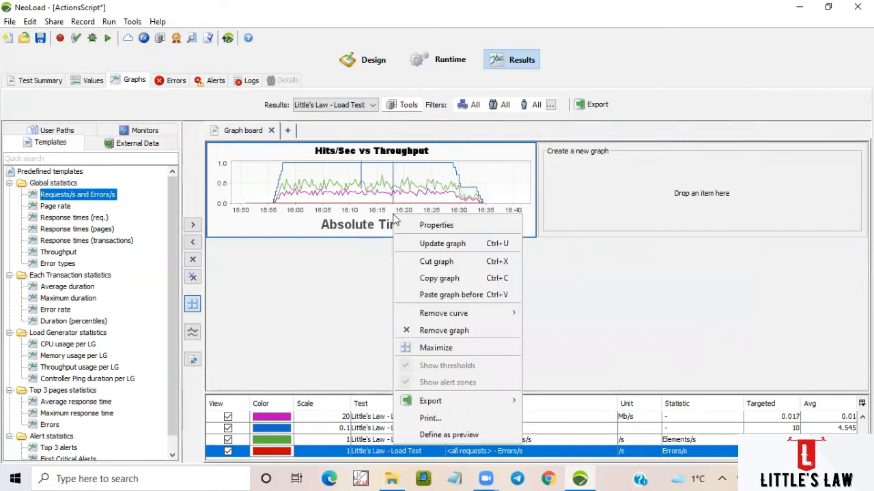
mouse_move(477, 401)
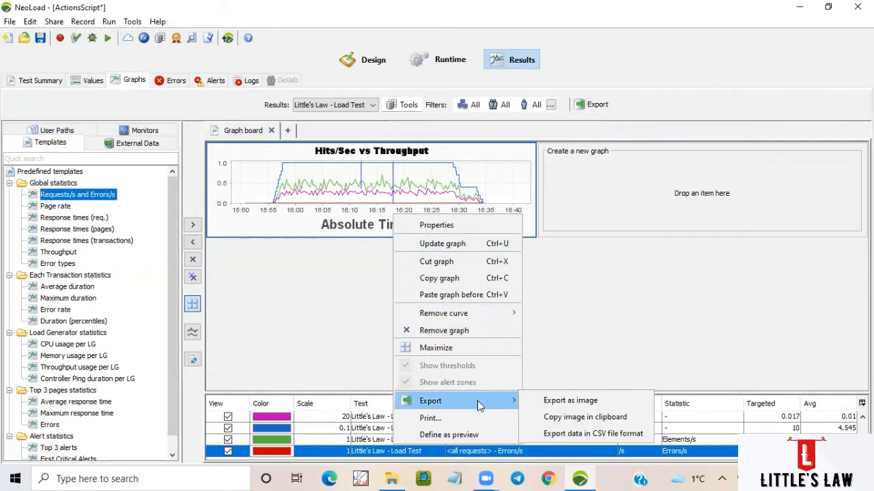
click(556, 404)
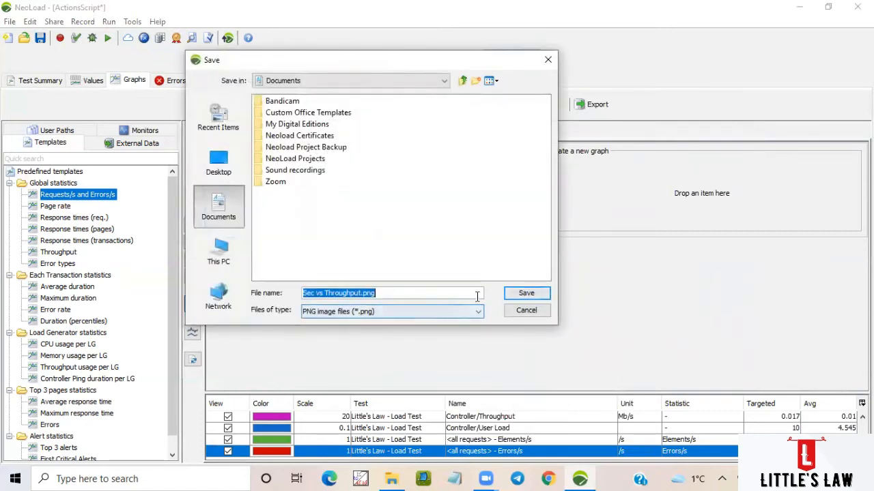
click(528, 312)
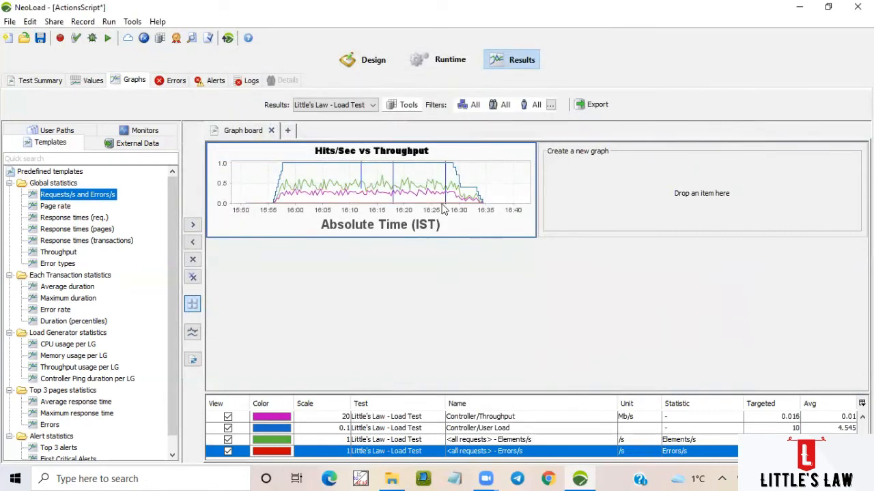
Copy the Hits/Sec vs Throughput graph to the clipboard as an image.
right_click(424, 182)
mouse_move(507, 369)
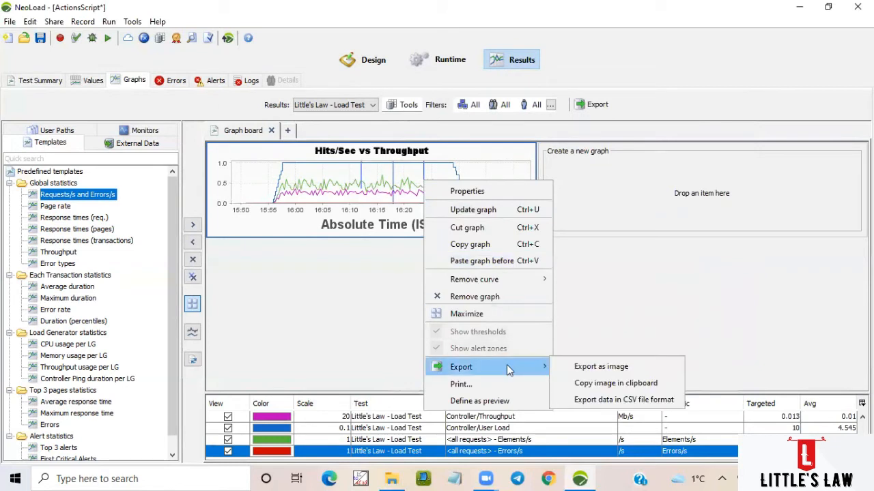
click(587, 385)
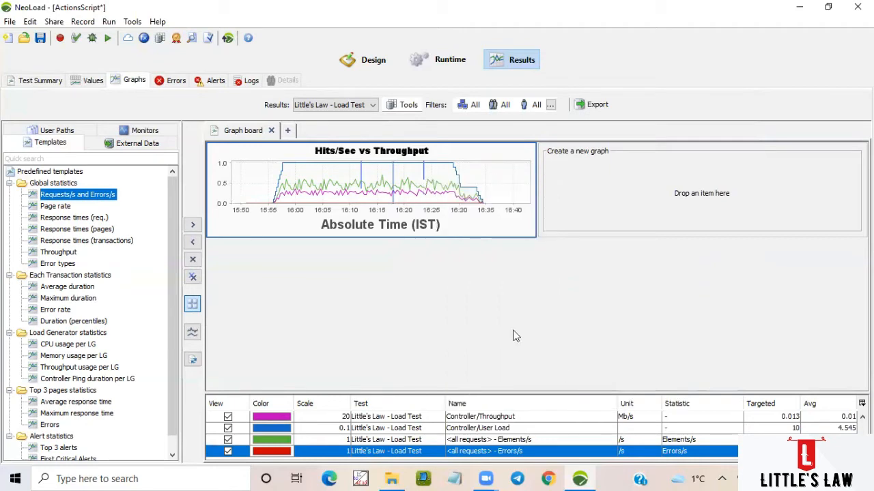
Export the Hits/Sec vs Throughput graph's data as "Sec vs Throughput.csv" in the Documents folder.
right_click(357, 185)
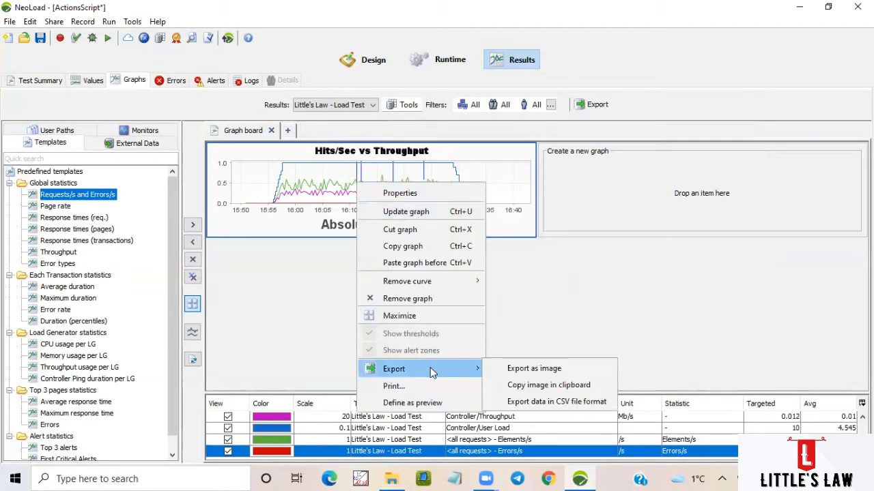
mouse_move(451, 369)
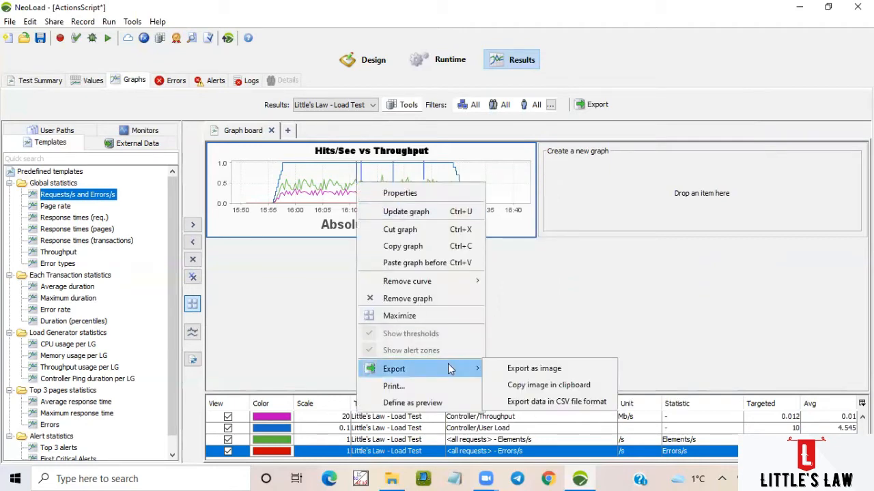
click(525, 402)
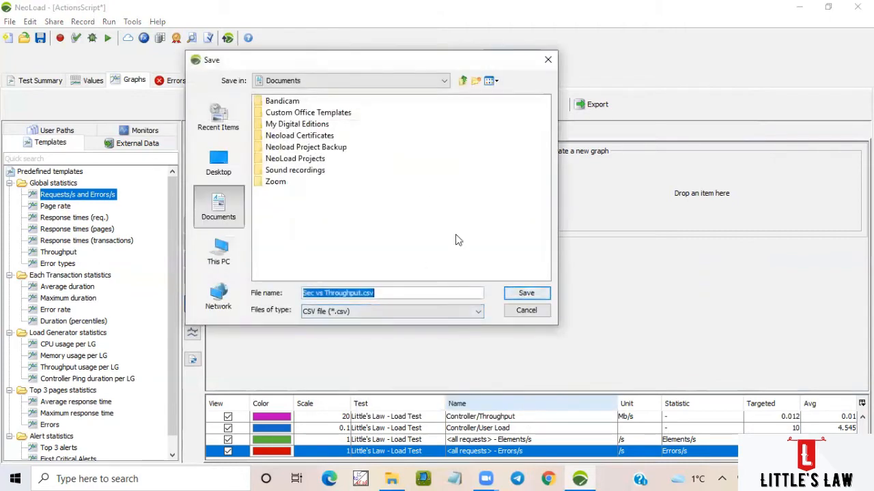
click(526, 294)
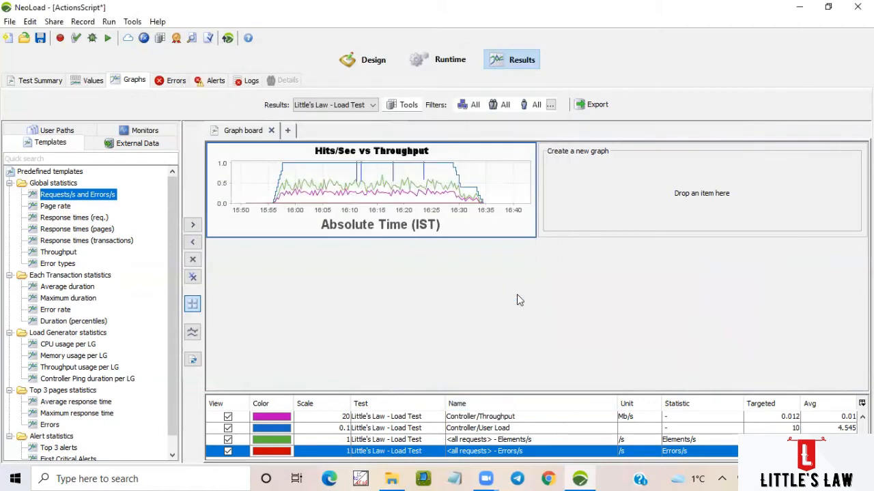
Add a new graph from the Average duration template of Each Transaction statistics, and examine it maximized before restoring its size.
click(361, 211)
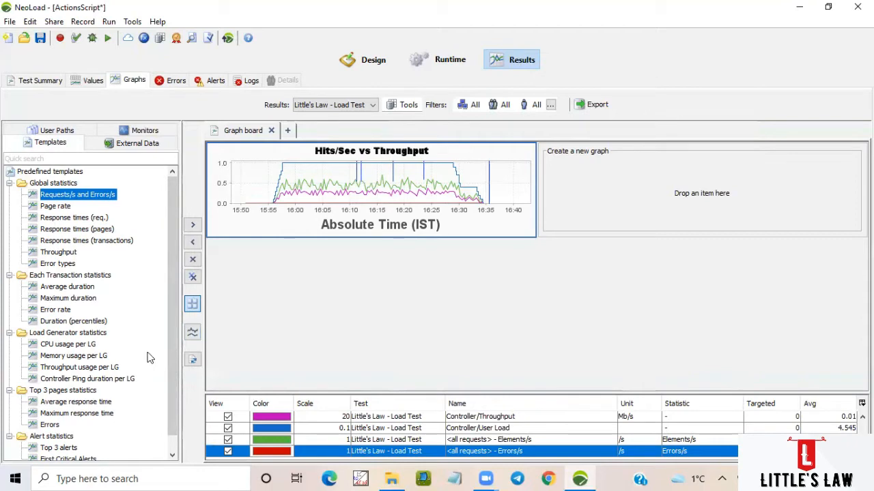
scroll(174, 318, down, 1)
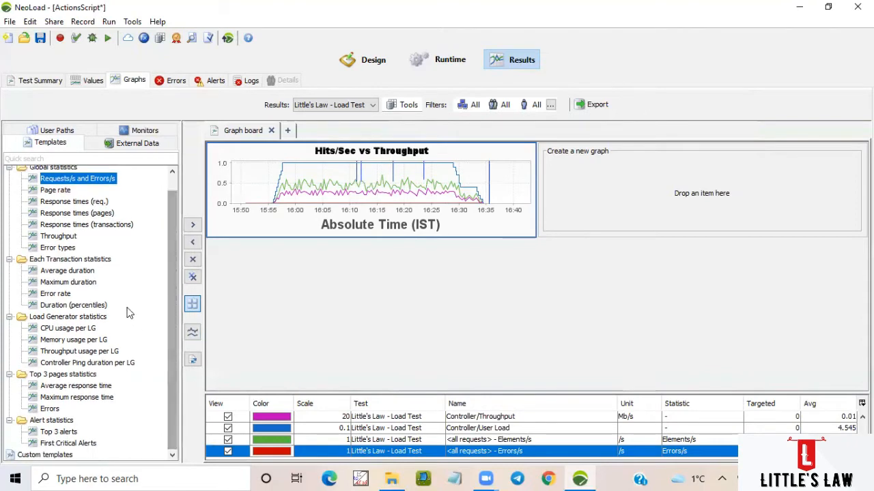
scroll(115, 223, up, 1)
click(37, 145)
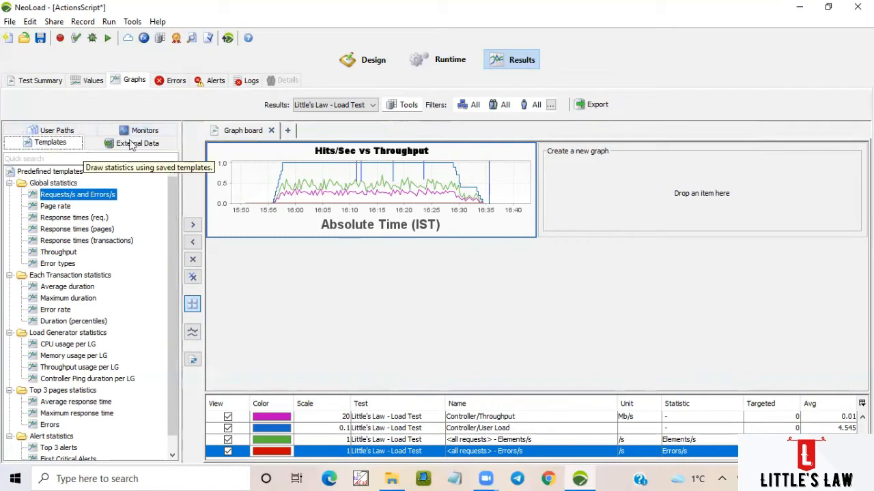
click(65, 289)
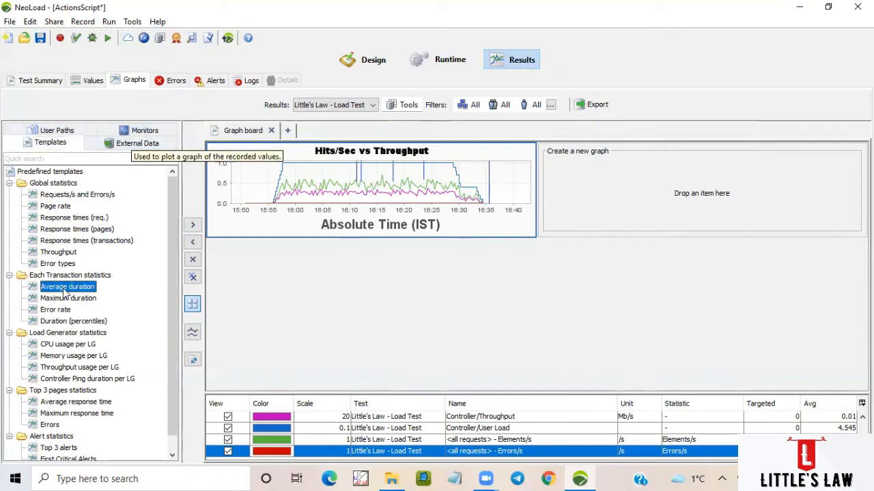
drag(63, 291, 592, 195)
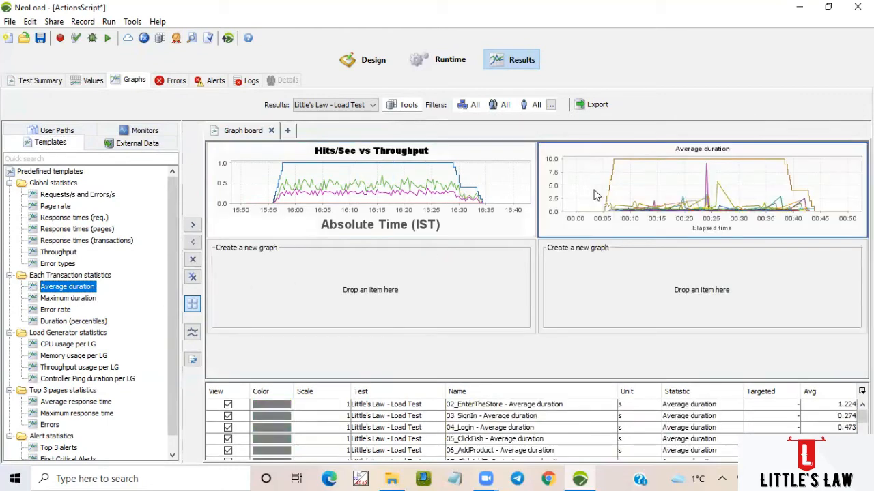
double_click(635, 198)
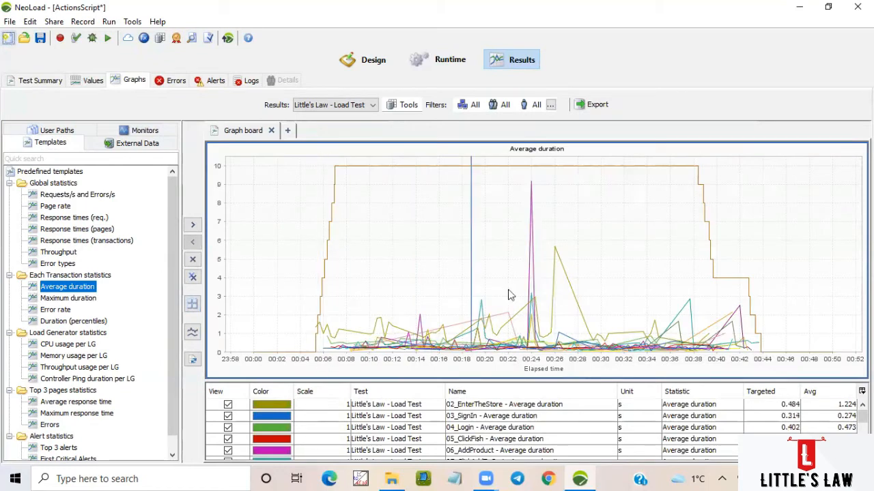
double_click(565, 259)
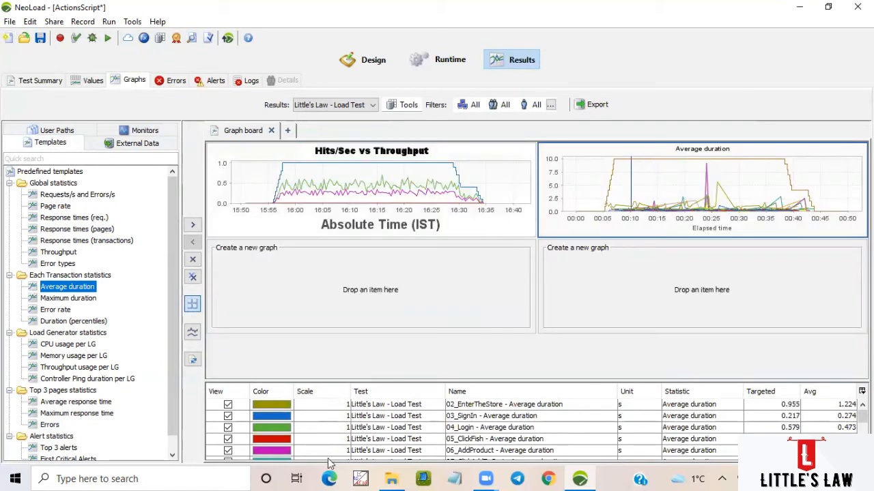
Change the Controller/User Load curve in the Average duration graph to a dark blue color.
scroll(488, 428, down, 5)
scroll(501, 450, up, 5)
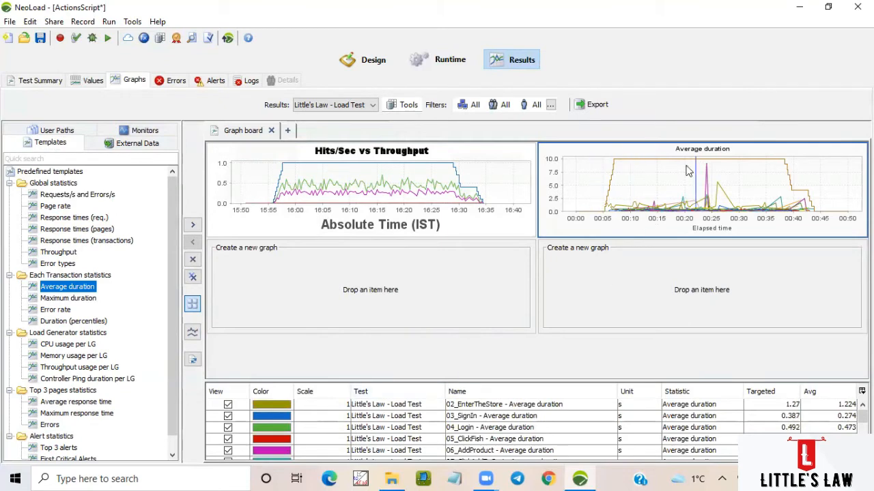
scroll(285, 442, down, 5)
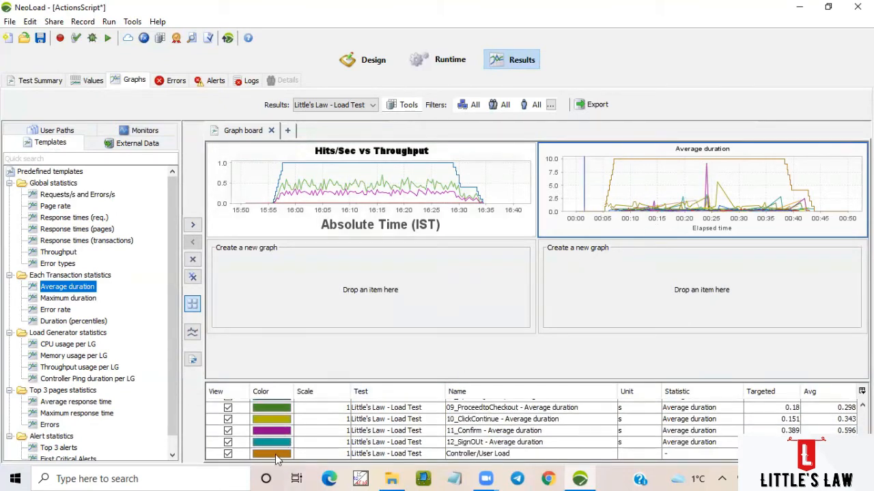
click(276, 460)
click(277, 460)
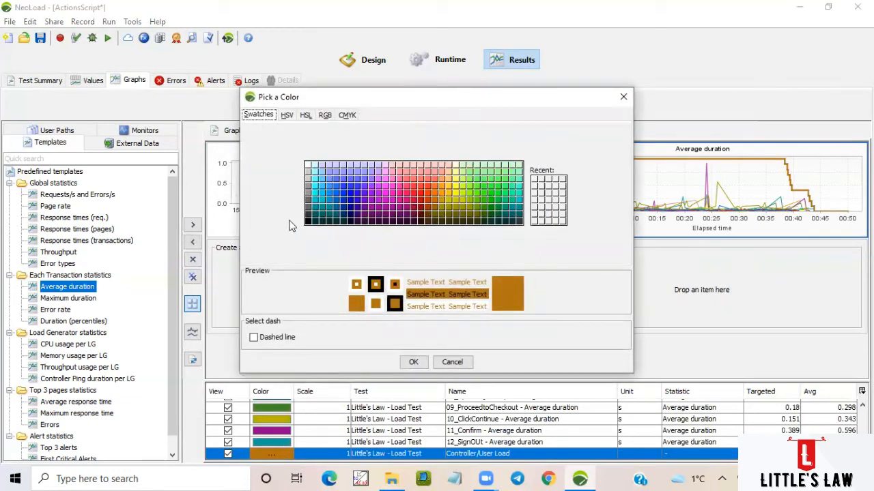
click(350, 206)
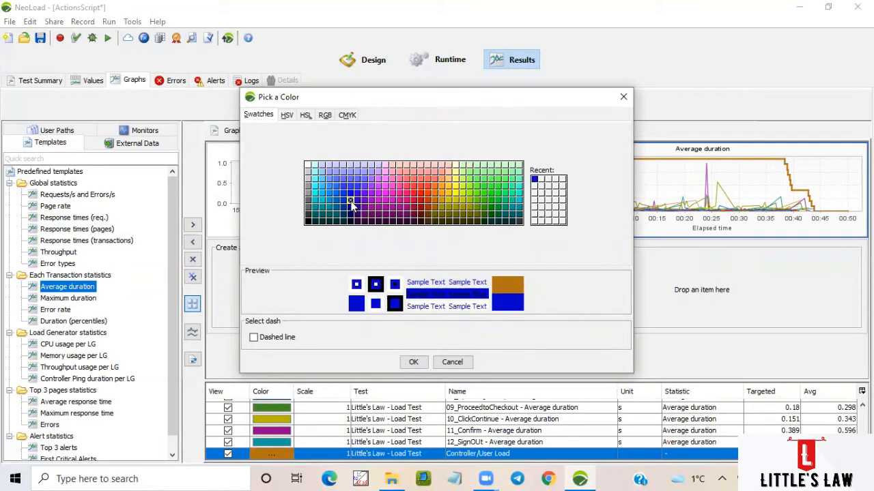
click(413, 362)
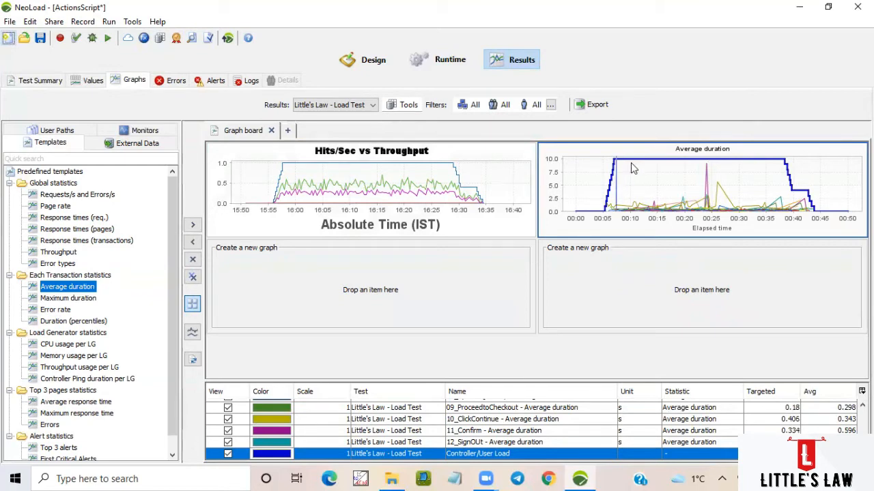
Title the Average duration graph "User Load Vs Average Response Time" and switch its time display to Absolute.
right_click(655, 201)
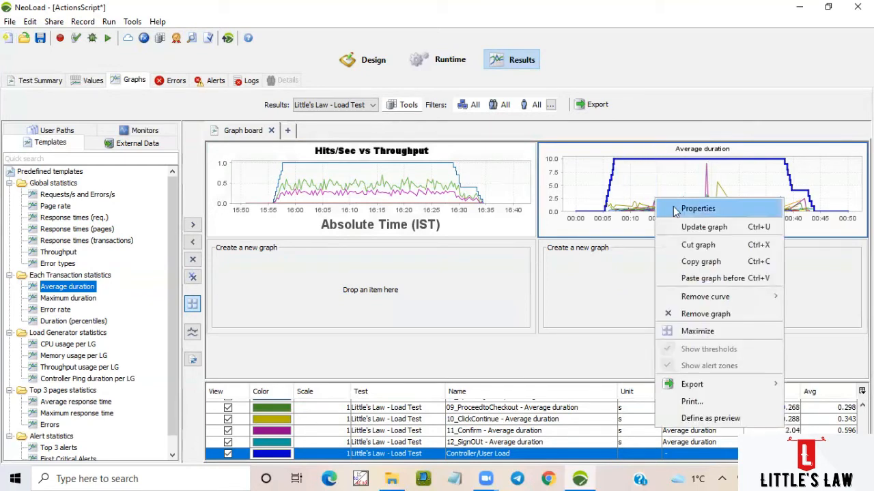
click(681, 208)
key(Tab)
key(Tab)
text(U)
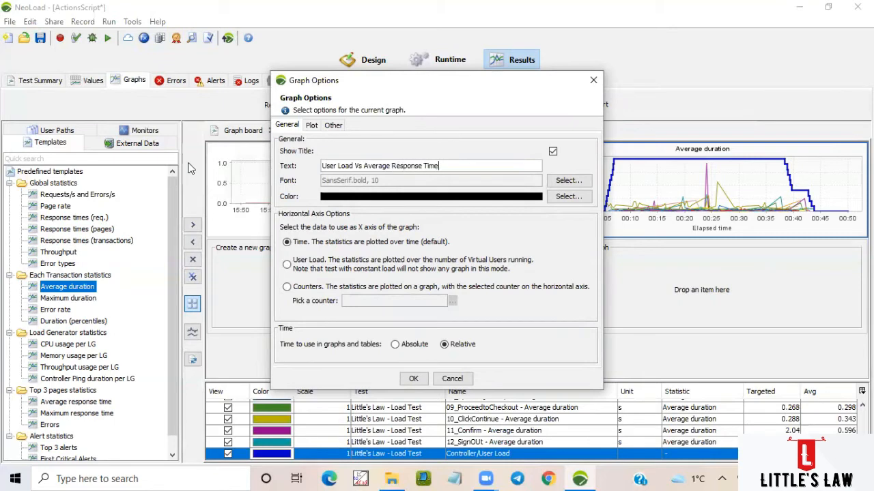
click(399, 346)
Set the graph's domain axis label to "Absolute Time" and apply the graph options.
click(360, 181)
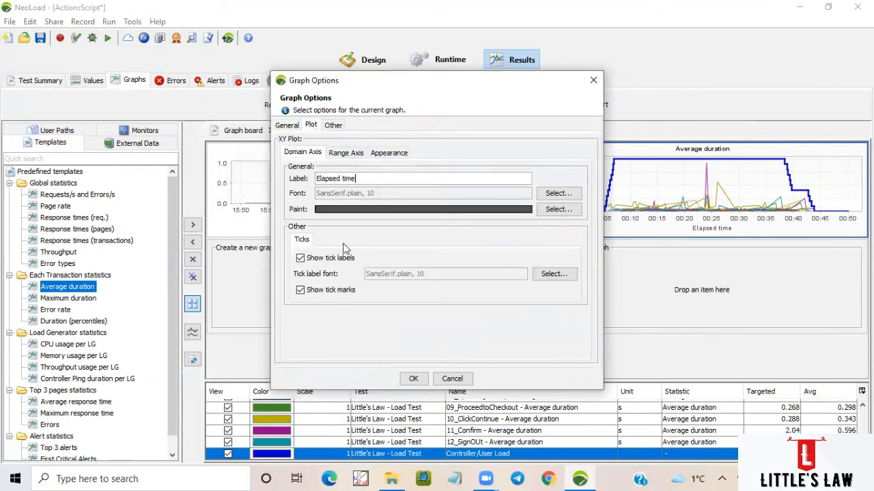
key(BackSpace)
key(BackSpace)
key(BackSpace)
key(BackSpace)
key(BackSpace)
key(BackSpace)
key(BackSpace)
key(BackSpace)
key(BackSpace)
key(BackSpace)
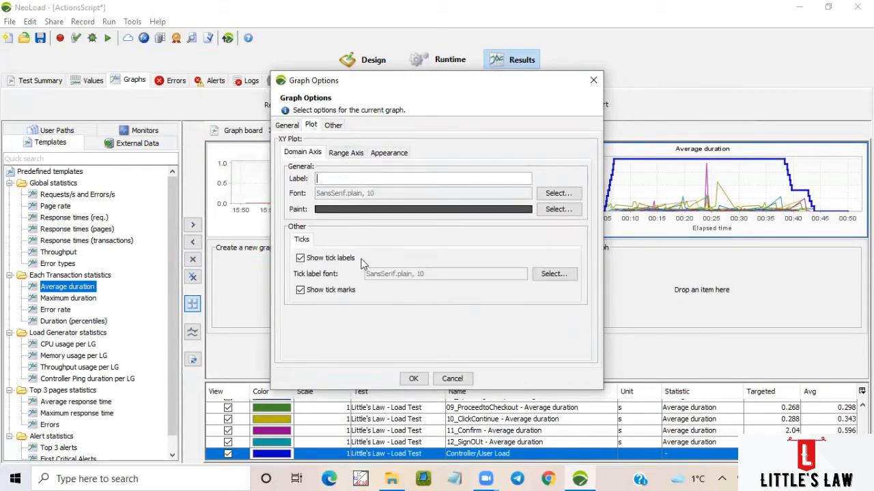
text(Absolute T)
click(412, 379)
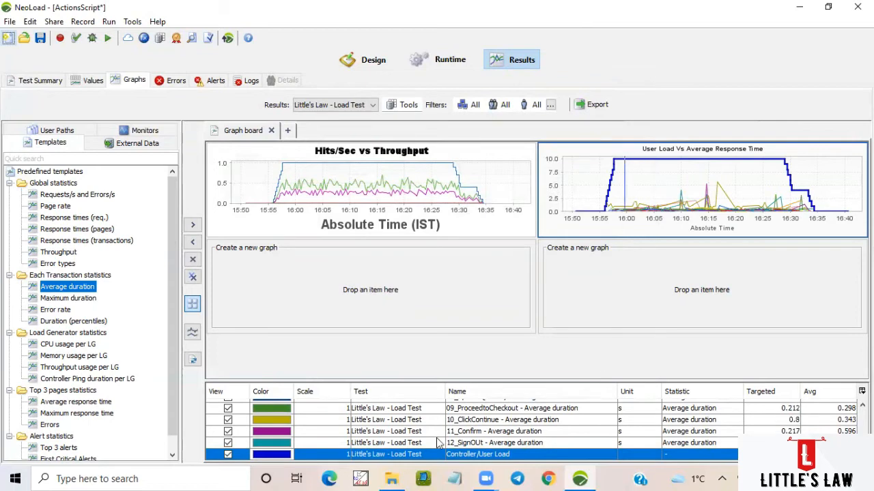
Examine the User Load Vs Average Response Time graph maximized along with its transaction curves, and restore its size.
scroll(436, 444, up, 3)
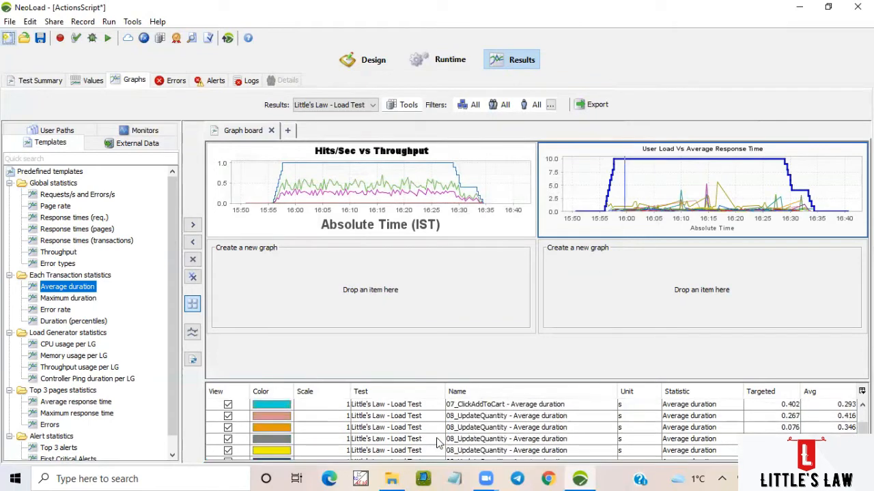
double_click(679, 197)
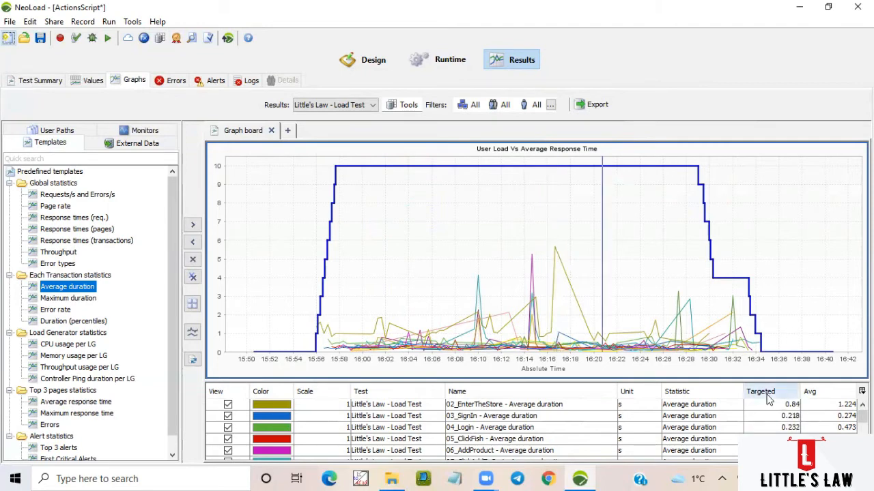
scroll(780, 431, down, 5)
scroll(536, 430, up, 5)
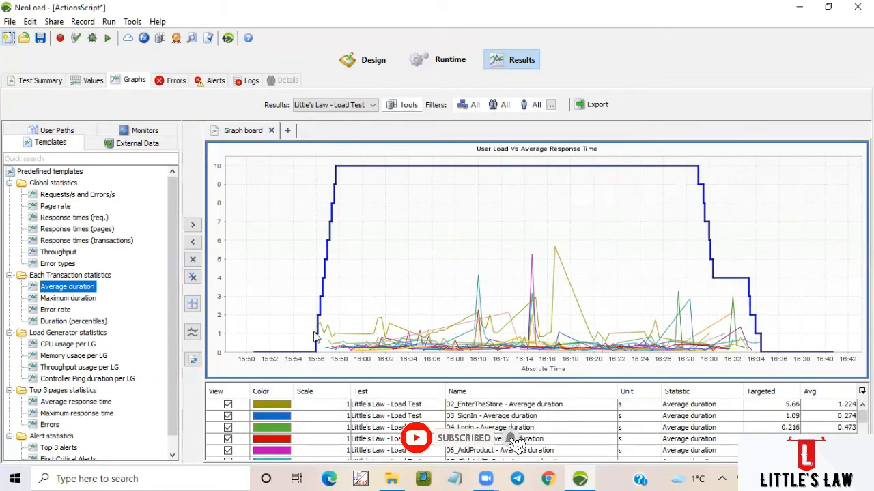
double_click(501, 227)
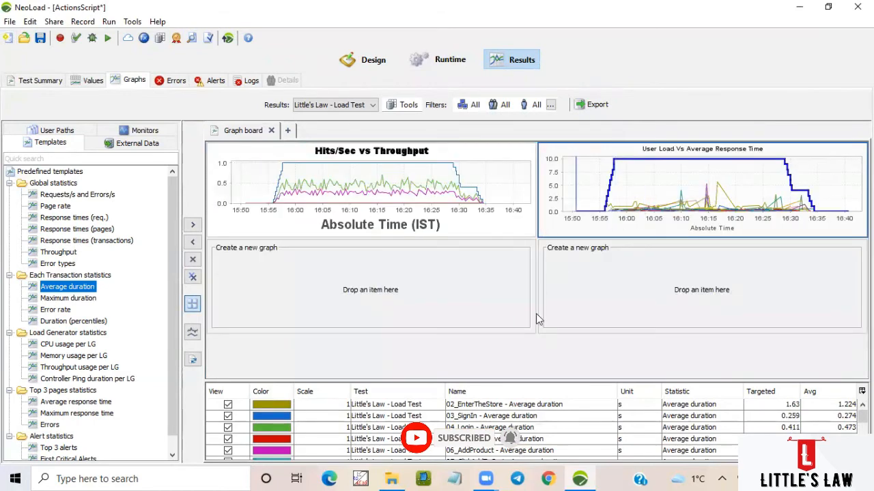
Set the Controller/User Load curve's scale to 0.5 in the maximized User Load Vs Average Response Time graph, and restore its size.
double_click(638, 212)
scroll(294, 442, down, 3)
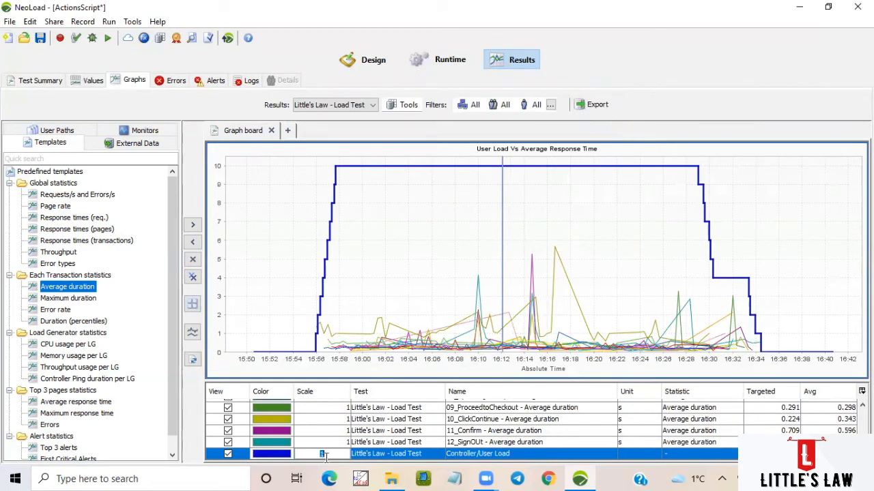
key(Return)
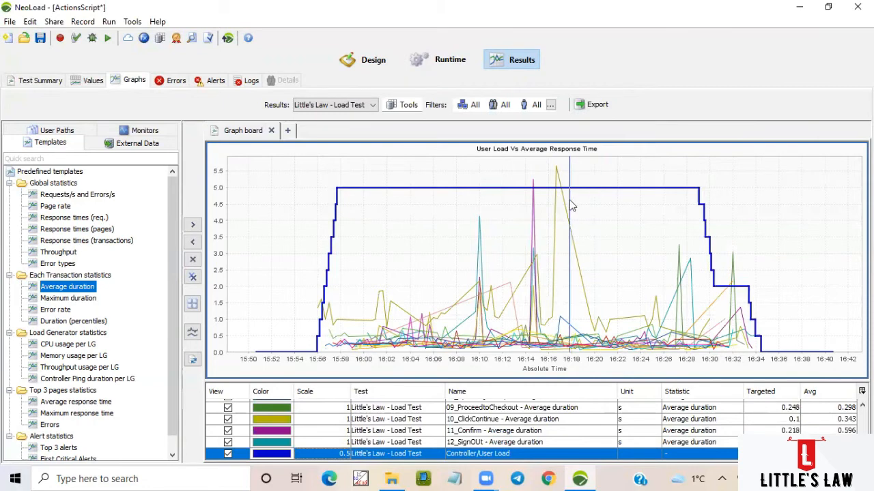
double_click(440, 215)
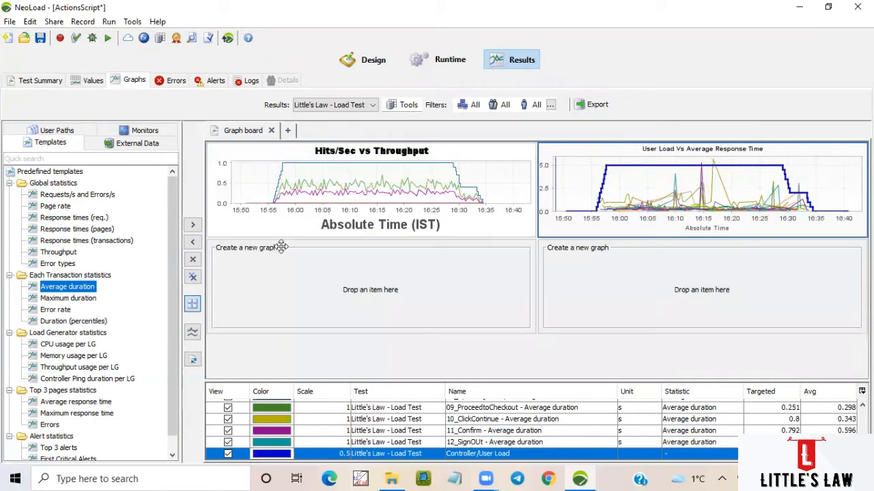
Add two new graphs to the board from the LG localhost:7100 monitors: CPU Load and Memory Used.
click(140, 132)
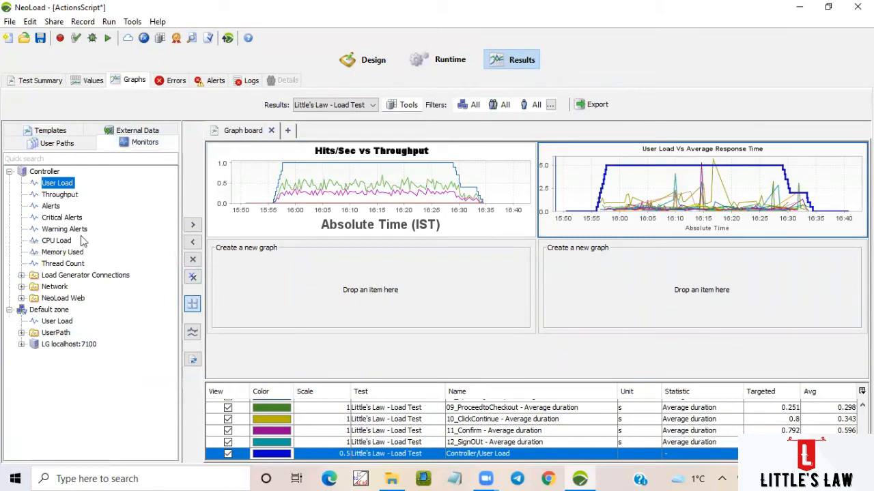
click(21, 344)
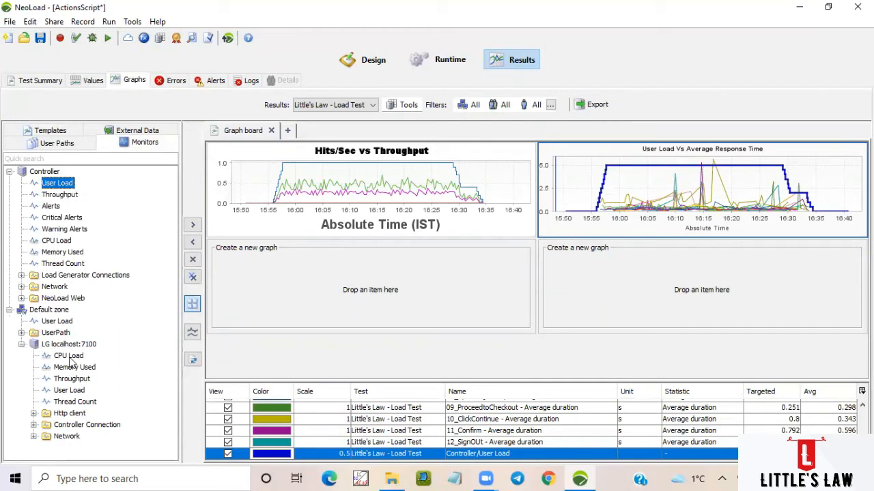
drag(68, 358, 302, 297)
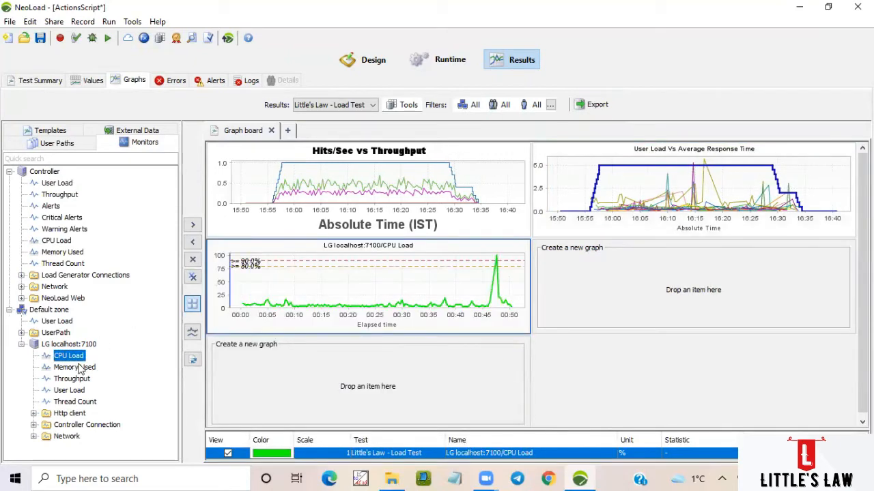
drag(74, 370, 596, 287)
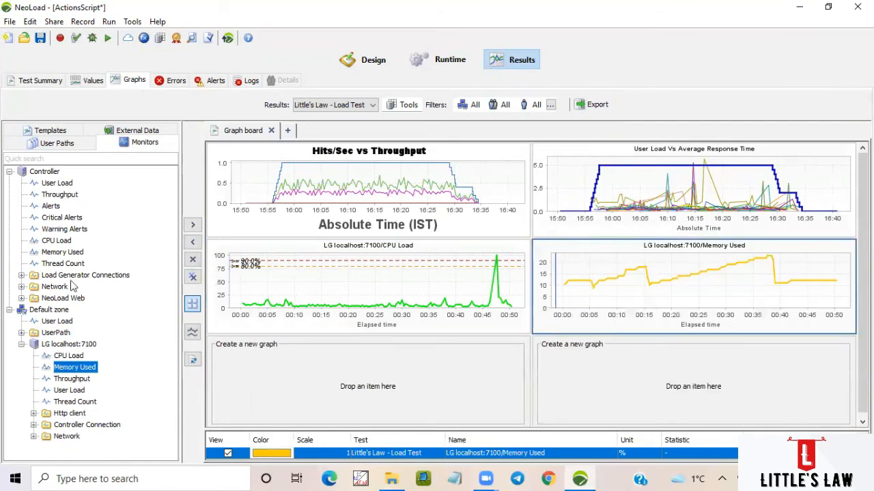
Overlay the Controller's User Load on the CPU Load and Memory Used graphs, scaling it by 10 in the Memory Used graph.
drag(56, 185, 312, 283)
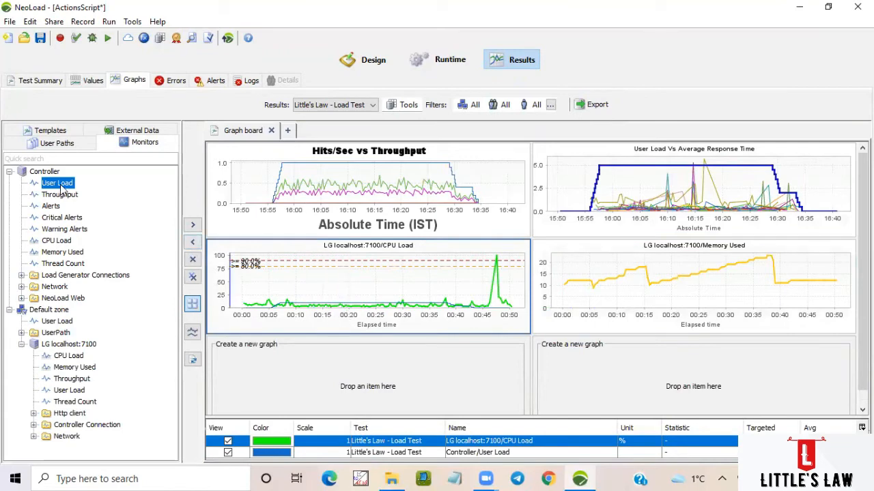
drag(63, 186, 627, 289)
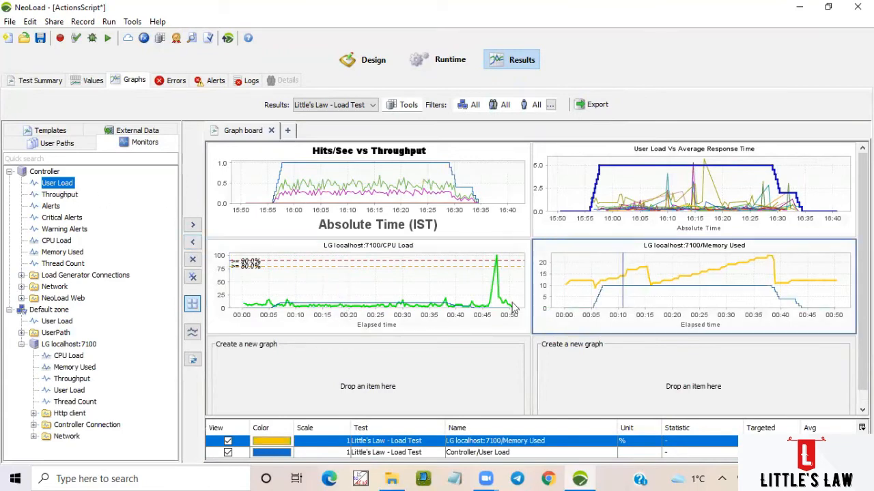
click(329, 453)
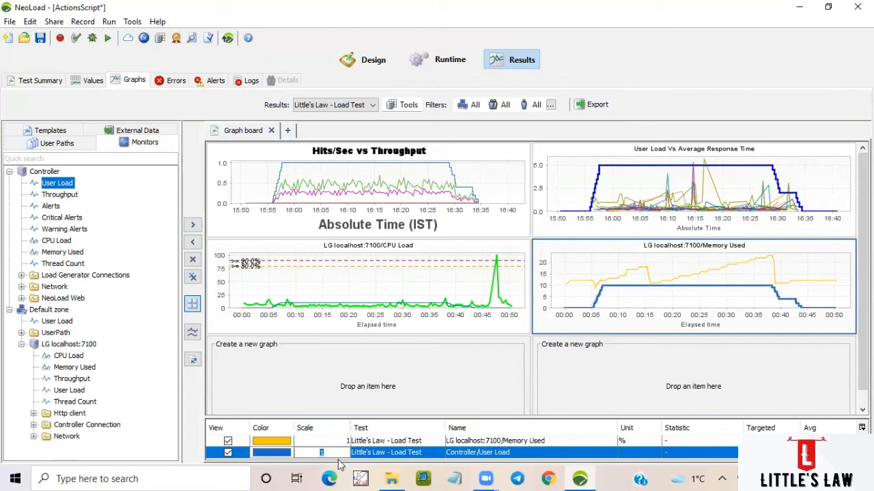
key(Return)
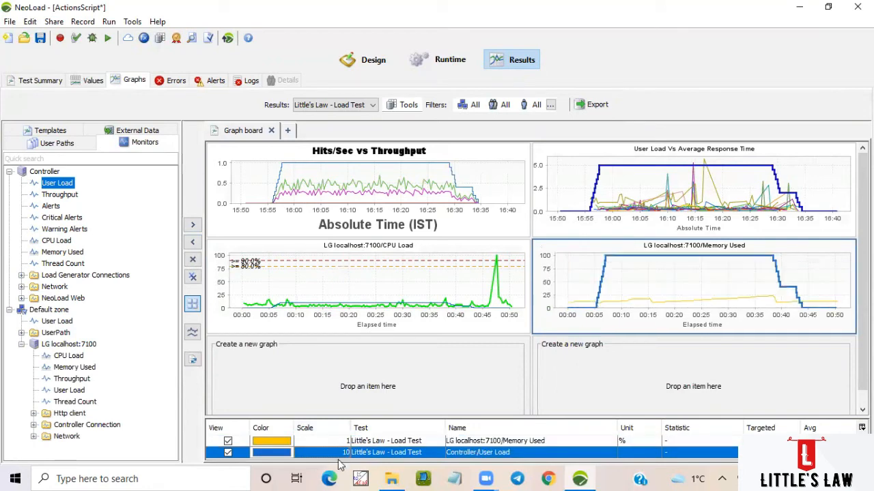
Try a scale of 10 for the User Load curve in the CPU Load graph, and settle on 5.
click(338, 307)
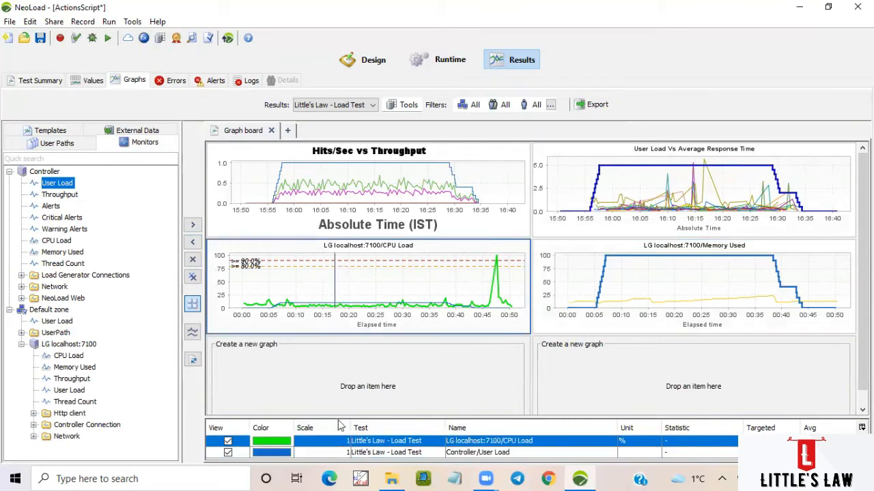
double_click(334, 453)
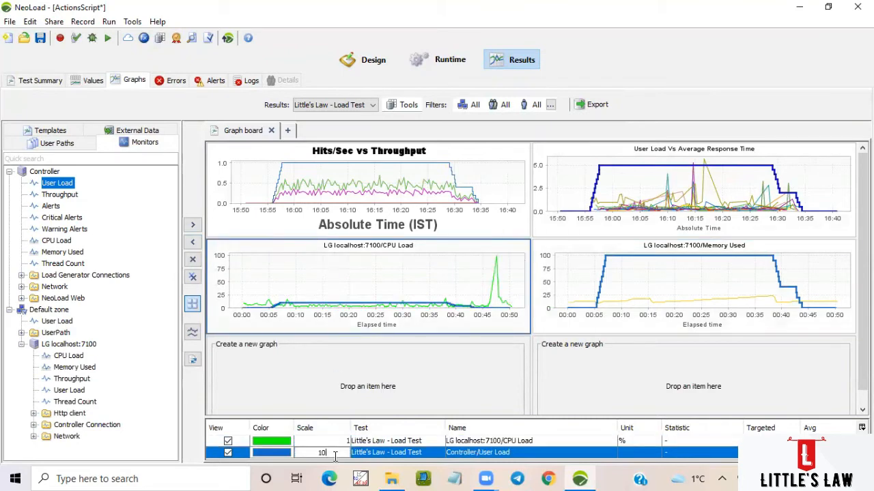
text(10)
key(Return)
double_click(335, 453)
text(5)
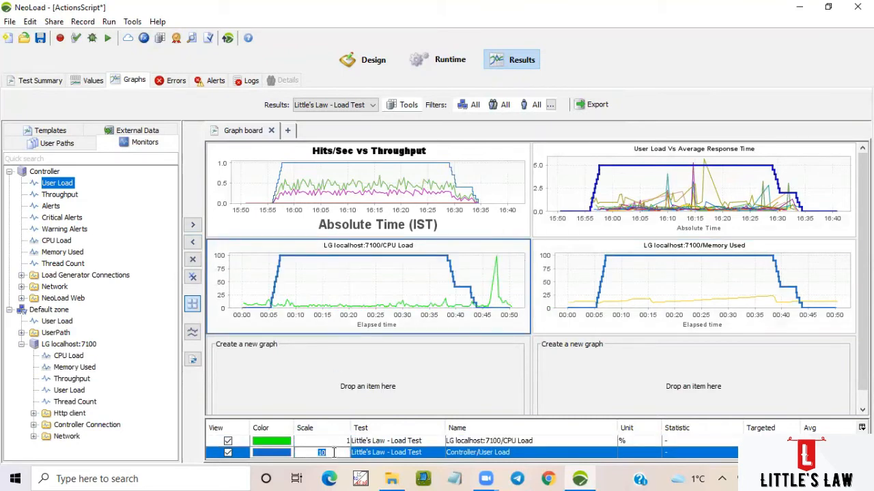
key(Return)
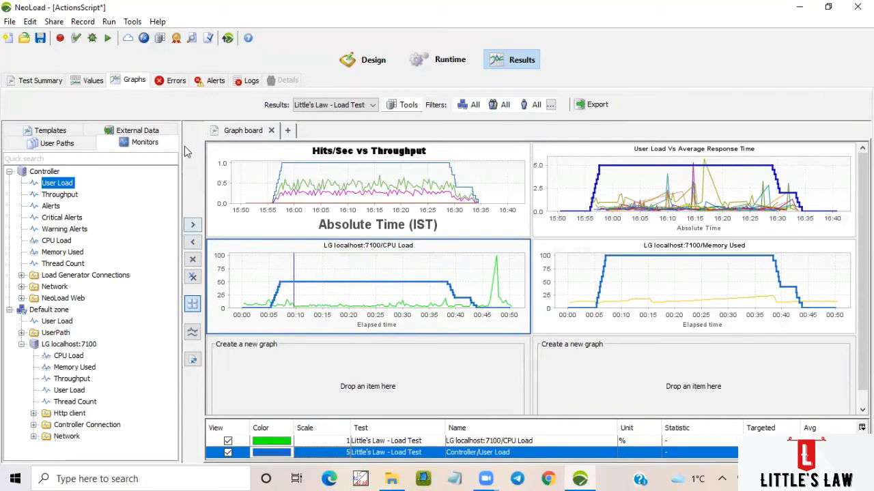
Review the load test's errors, with the error list enlarged, and its alerts.
click(172, 85)
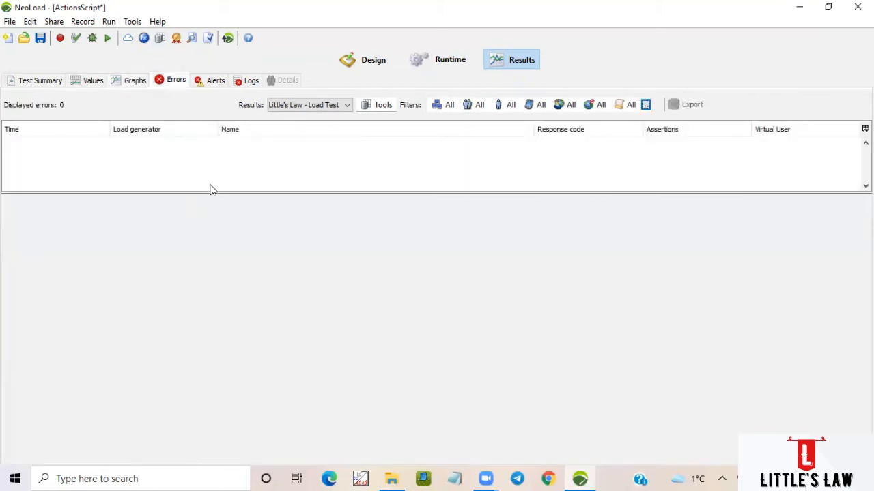
drag(151, 193, 134, 261)
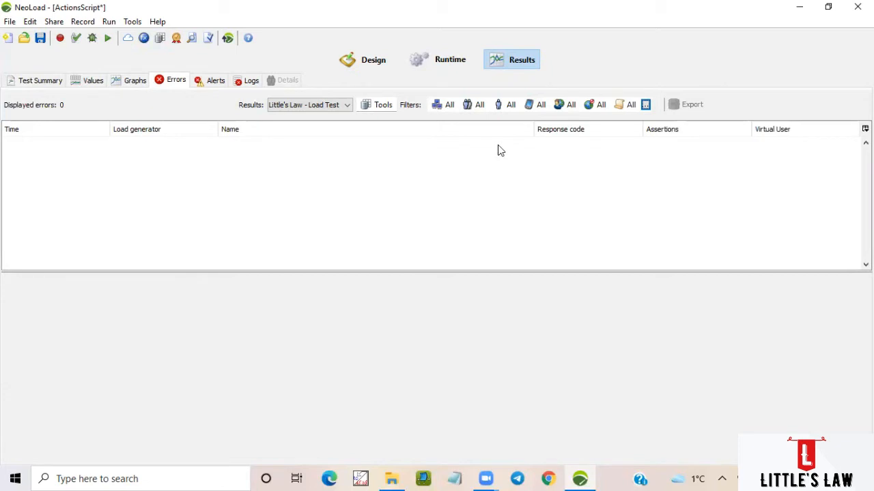
click(212, 82)
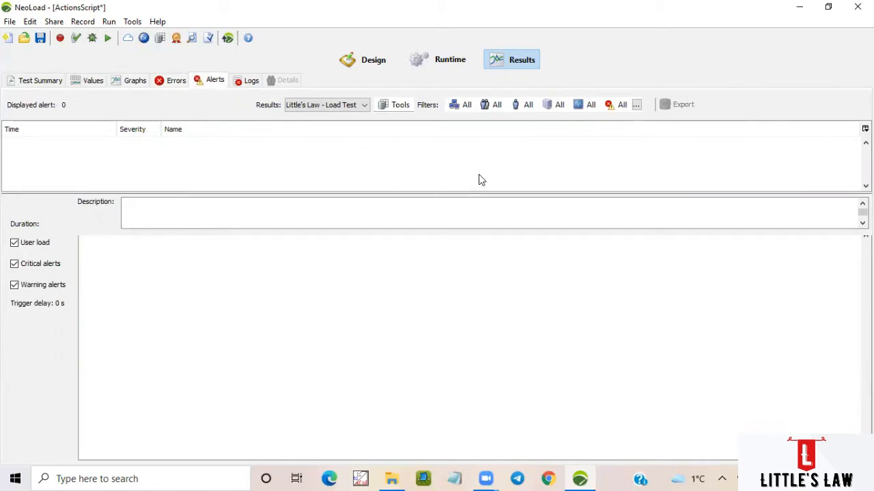
Read through the load test's log entries for the localhost:7100 load generator.
click(250, 82)
scroll(298, 315, down, 9)
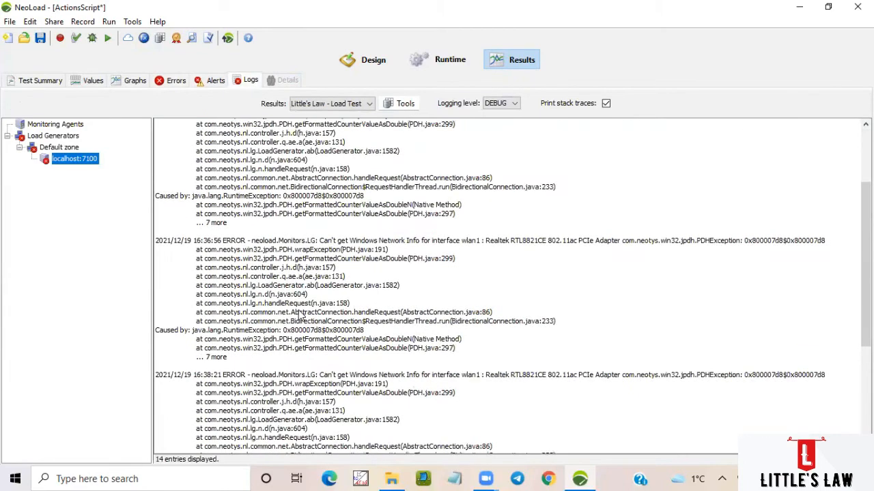
scroll(298, 315, down, 2)
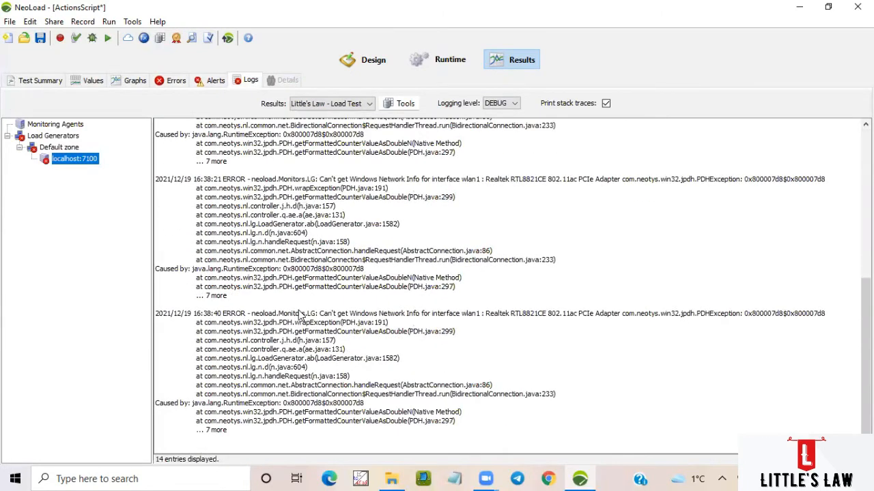
scroll(298, 315, up, 11)
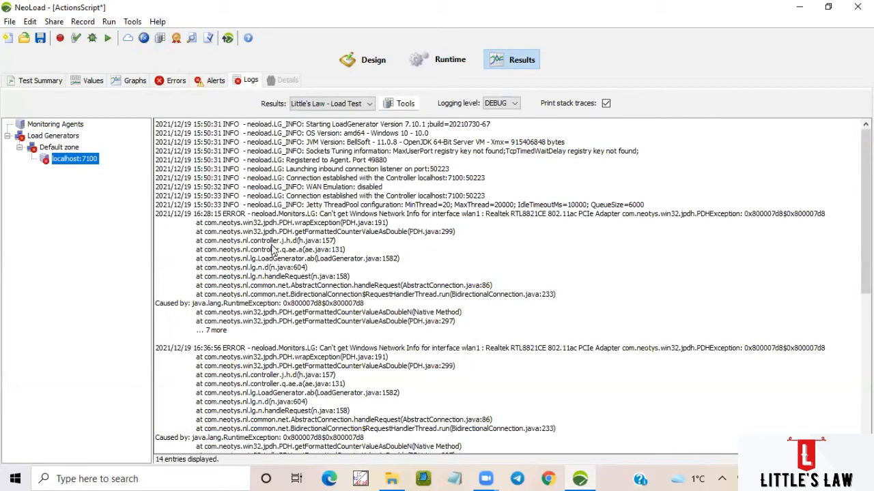
Read the rest of the localhost:7100 log entries and go back over the test summary, values and graphs.
scroll(273, 250, down, 3)
scroll(273, 250, down, 5)
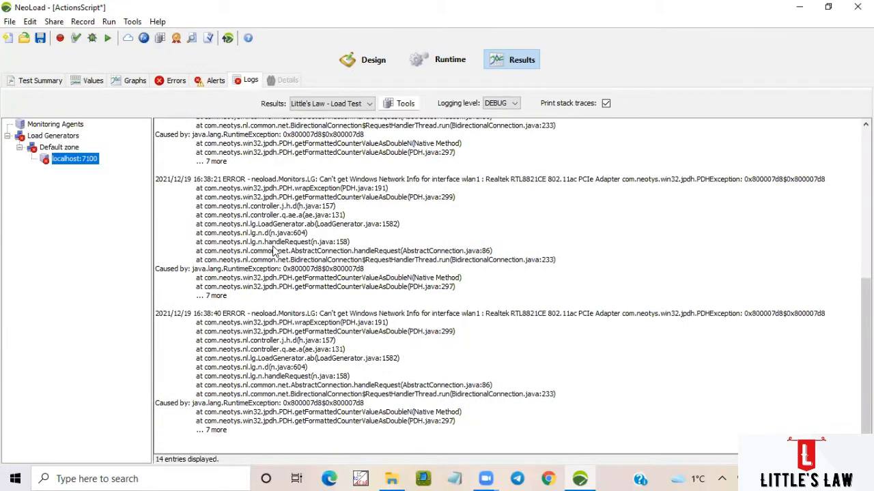
click(91, 81)
click(38, 83)
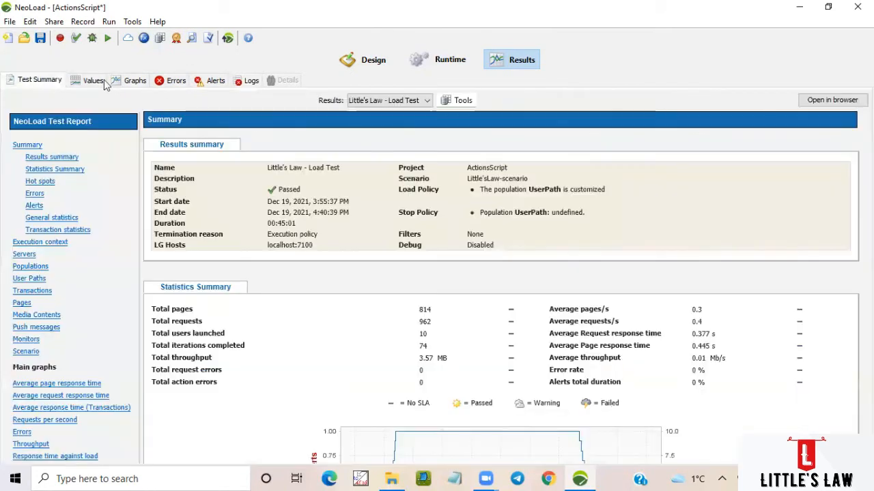
click(86, 83)
click(125, 82)
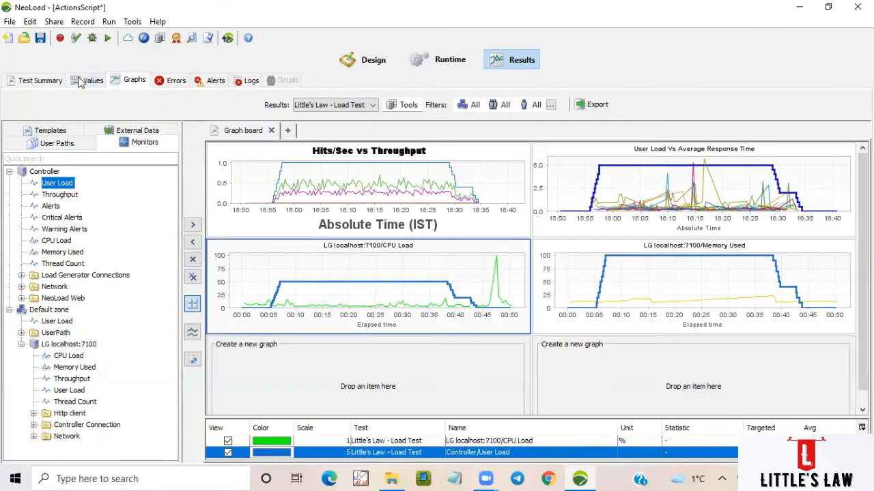
click(81, 82)
click(38, 83)
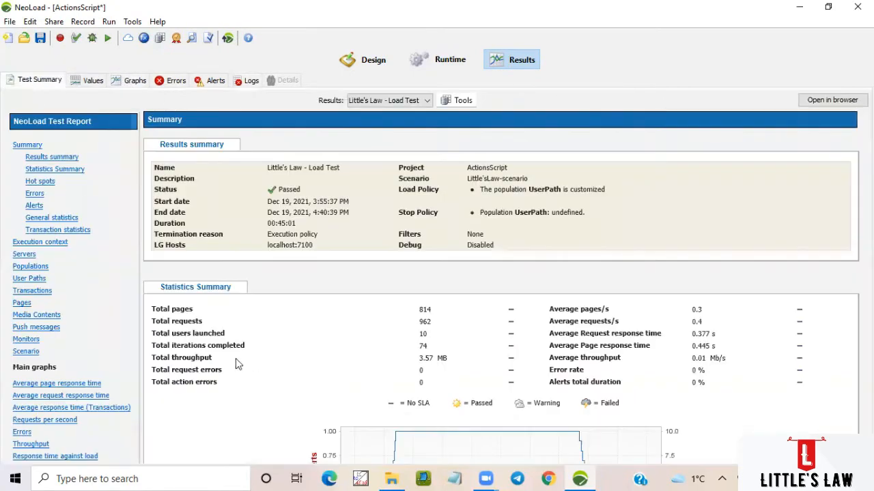
Copy the UserPath transaction statistics from 02_EnterTheStore through 12_SignOUt in the test summary's transactions section.
click(34, 291)
scroll(259, 320, down, 3)
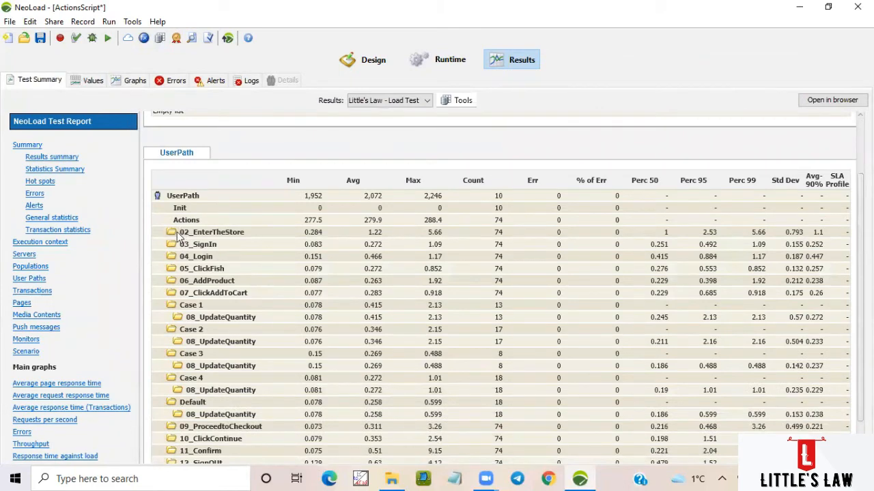
drag(178, 235, 508, 336)
scroll(508, 337, down, 2)
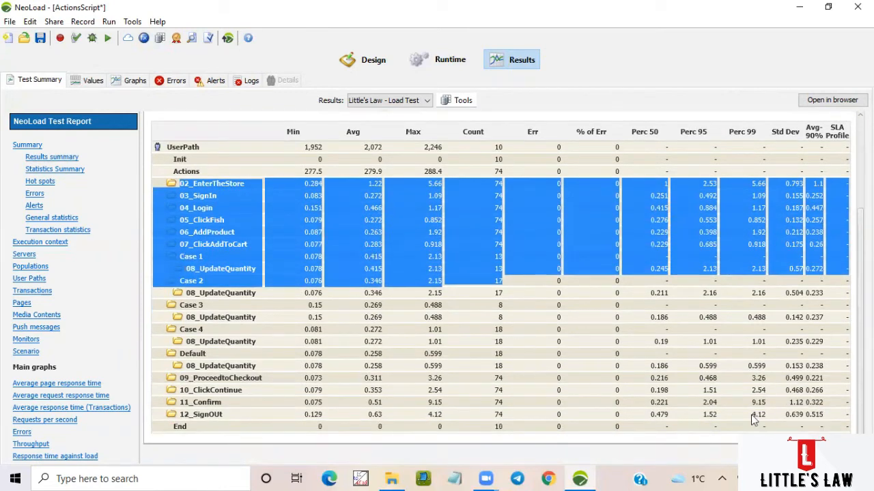
shift+click(826, 413)
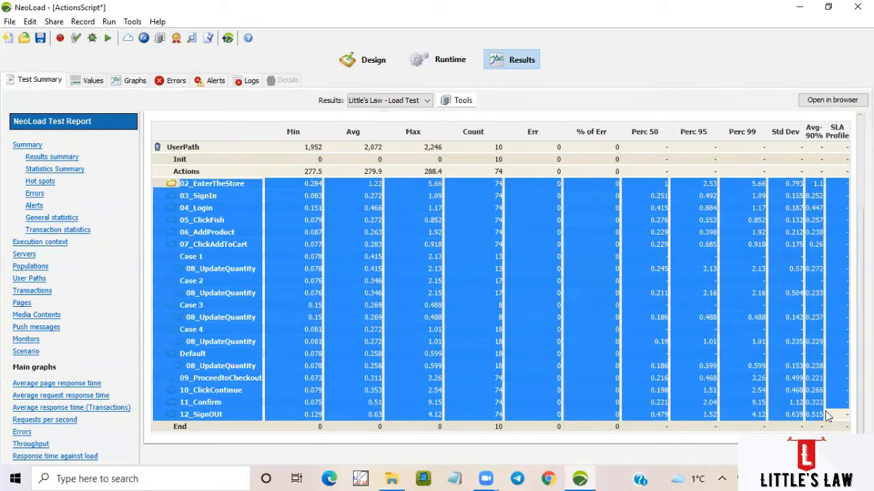
Launch Excel with a blank workbook and paste the copied transaction statistics starting at cell C6.
key(super+r)
text(excel)
key(Return)
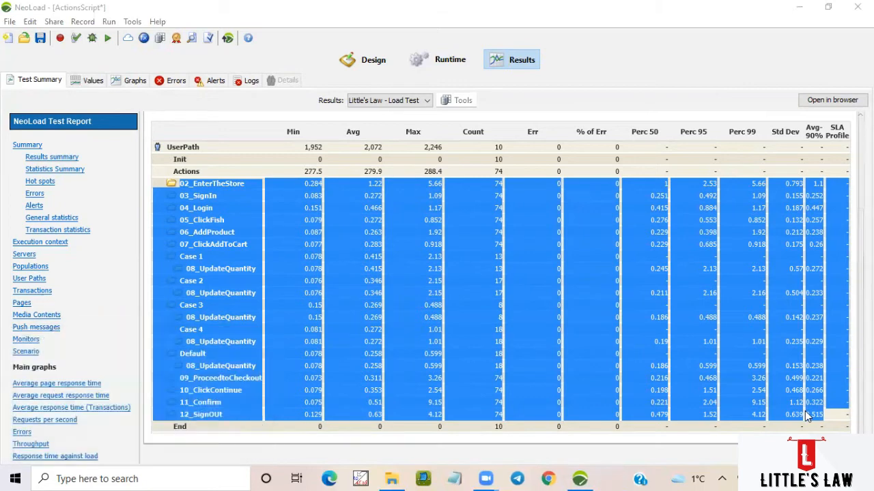
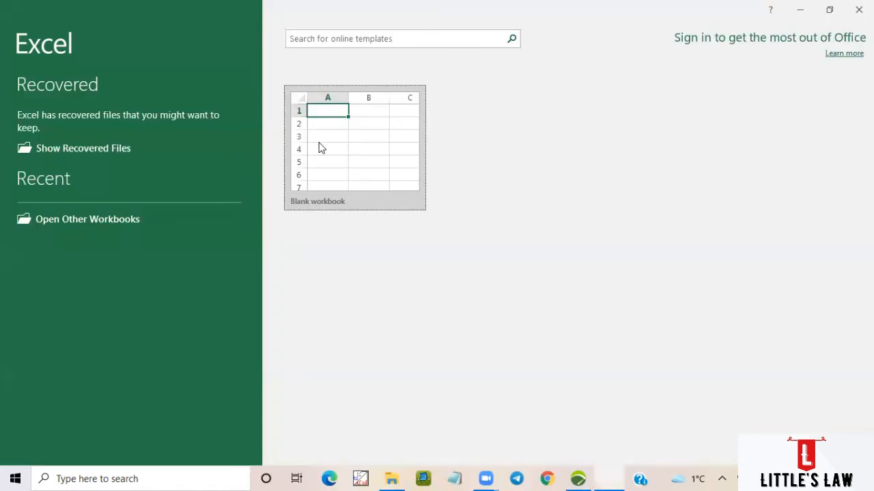
click(345, 137)
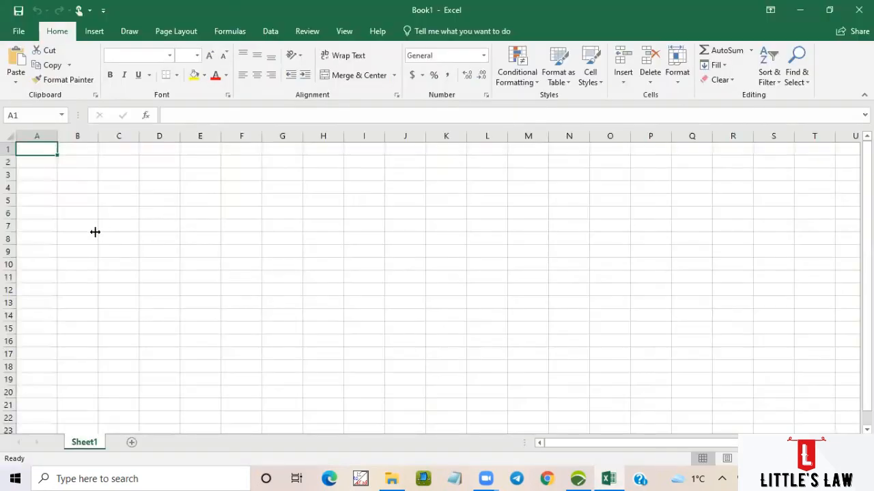
click(111, 212)
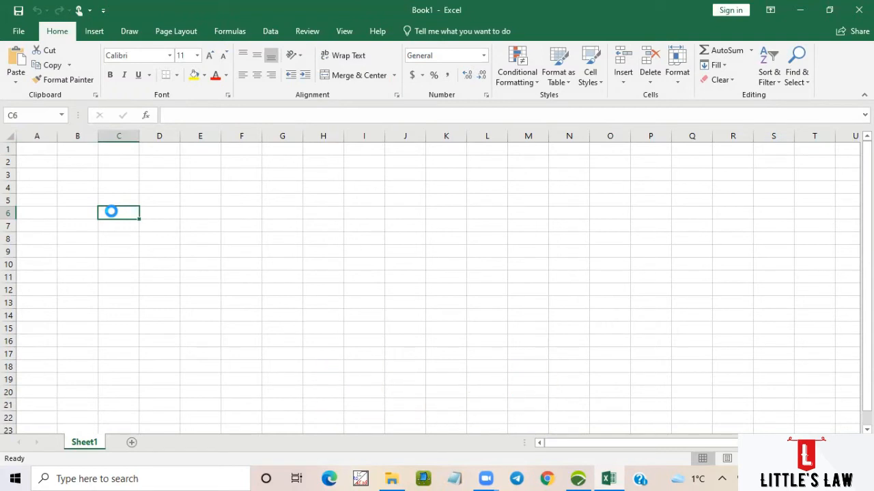
key(ctrl+v)
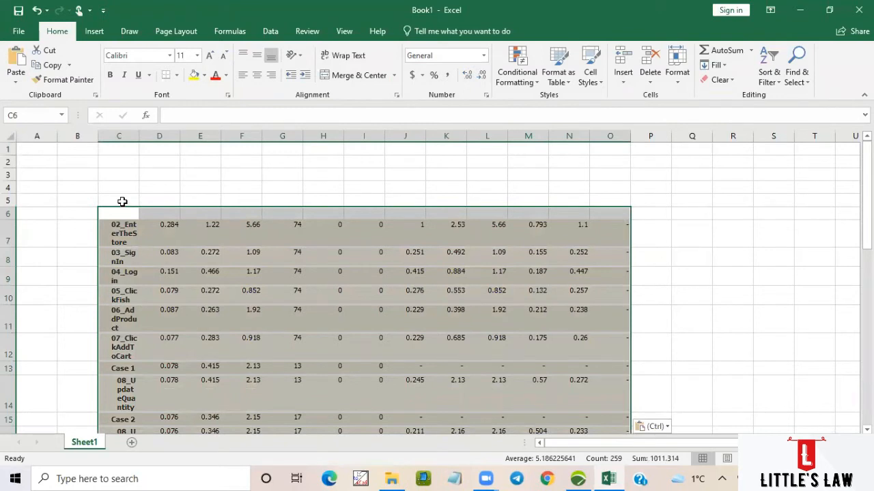
Widen column C so that the transaction names fit on one line.
click(125, 216)
drag(148, 139, 149, 138)
double_click(149, 138)
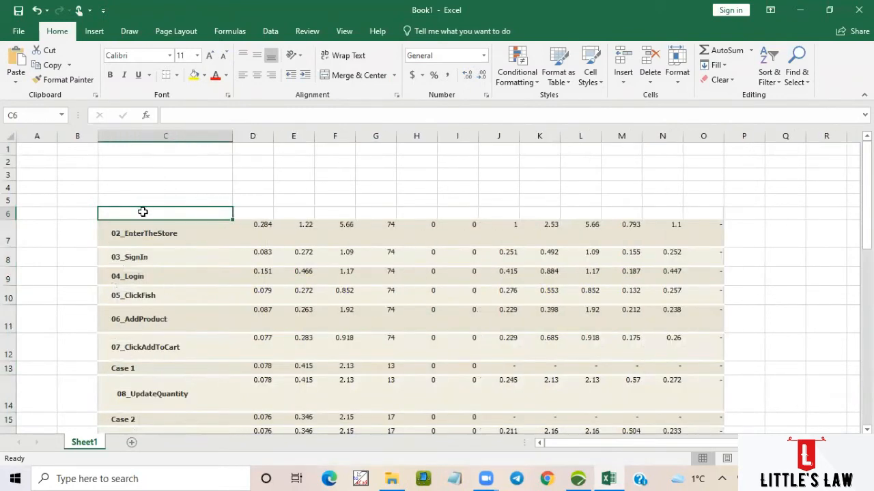
Enter the column headings Transactions, Min, Avg, Max, Pass and Fail in cells C6 to H6.
text(Tra)
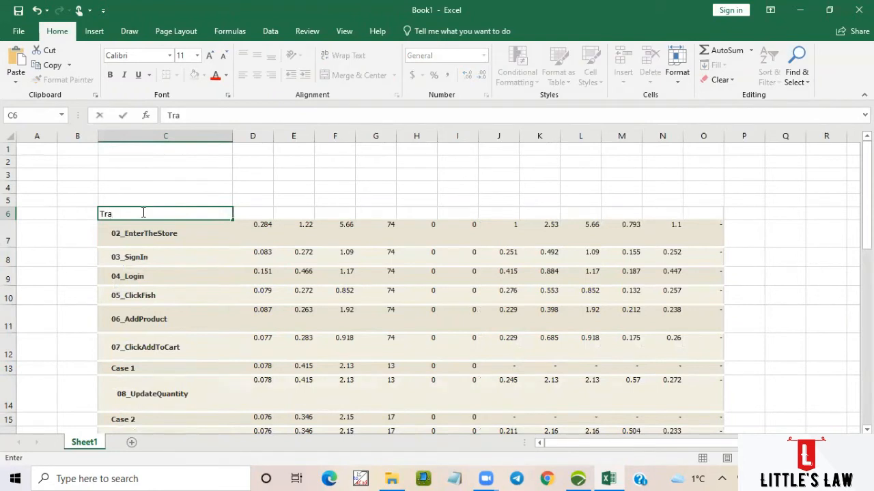
text(nsactions)
key(Tab)
text(Nu)
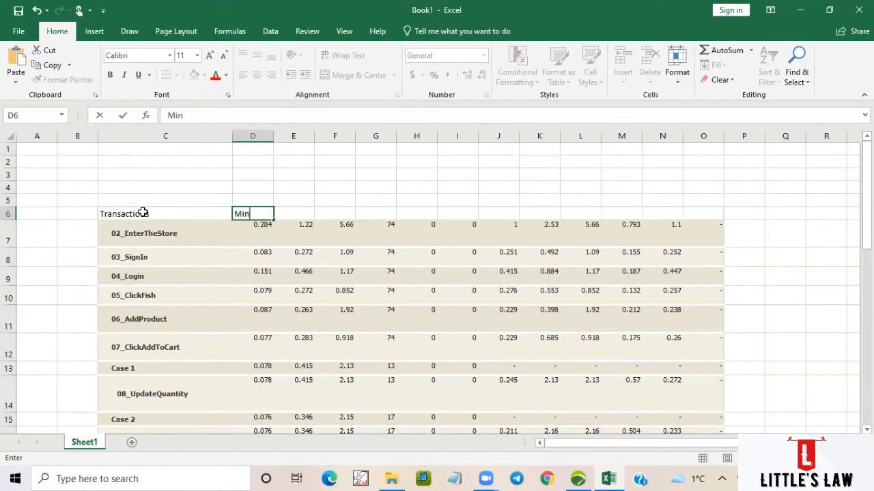
key(Tab)
text(Avg)
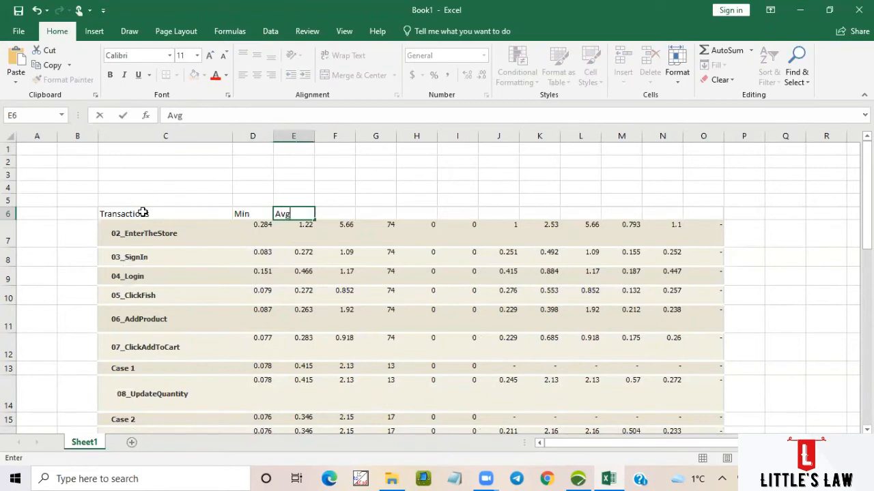
key(Tab)
text(M)
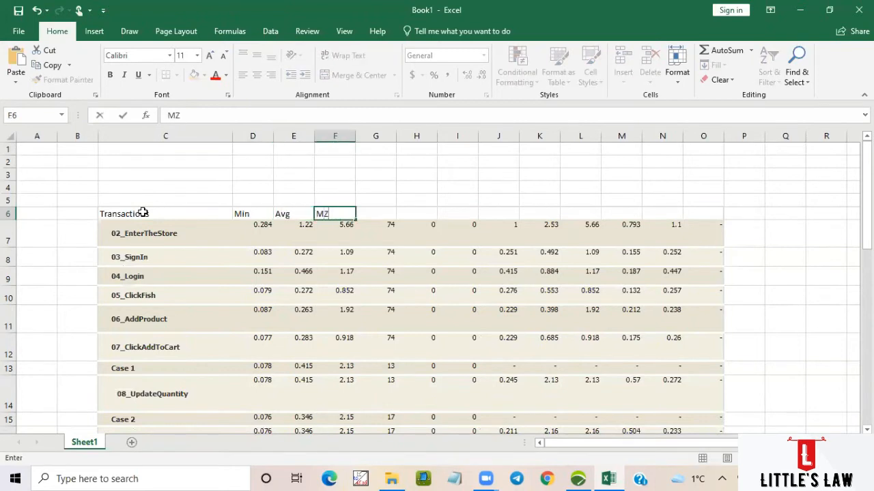
key(BackSpace)
key(BackSpace)
text(ax)
key(Tab)
text(Pa)
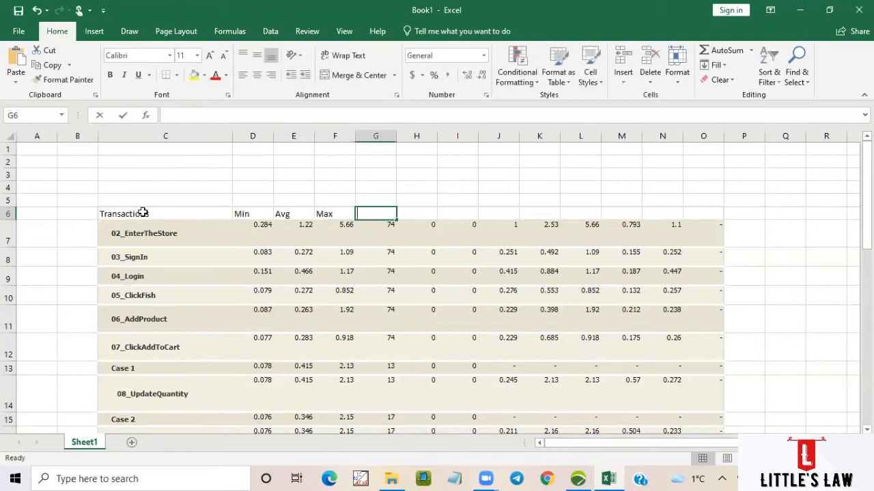
text(ss)
key(Tab)
text(Fail)
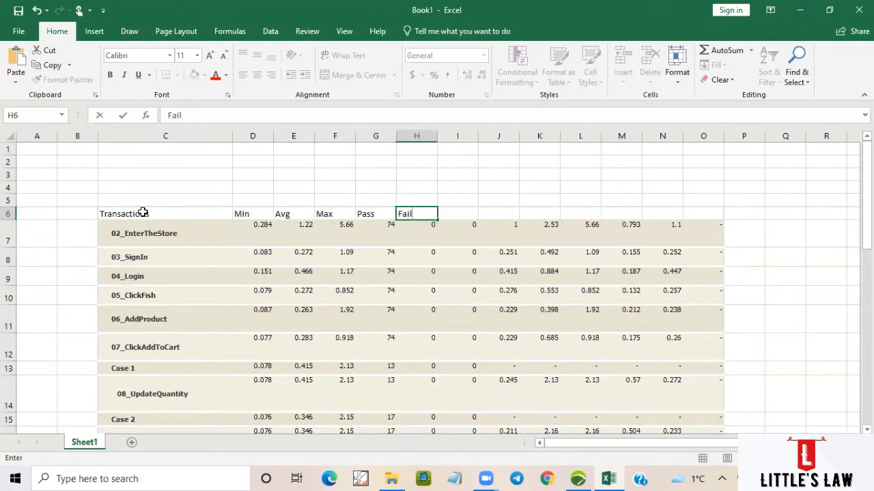
click(457, 156)
Delete columns I through O with the remaining statistics.
drag(458, 136, 694, 145)
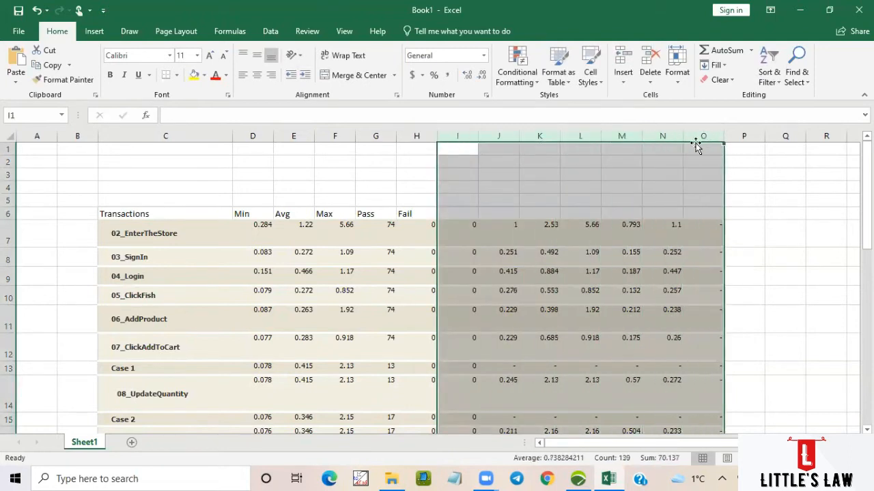
right_click(697, 139)
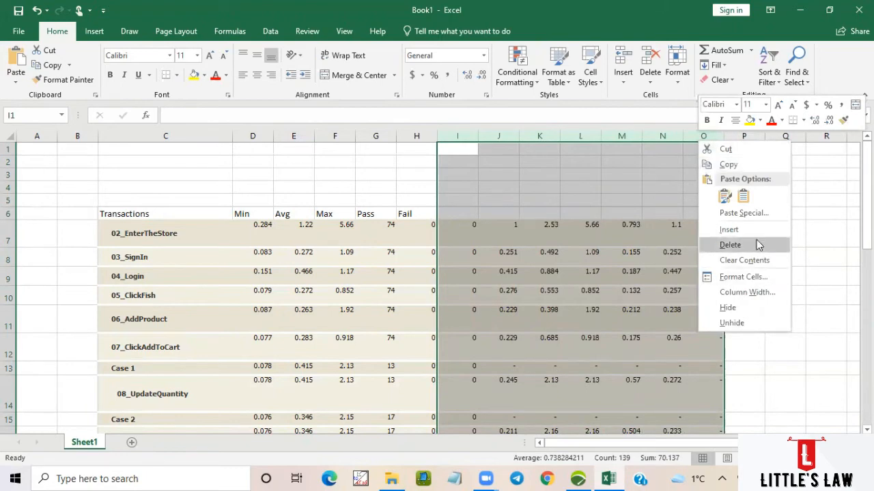
click(729, 244)
click(199, 268)
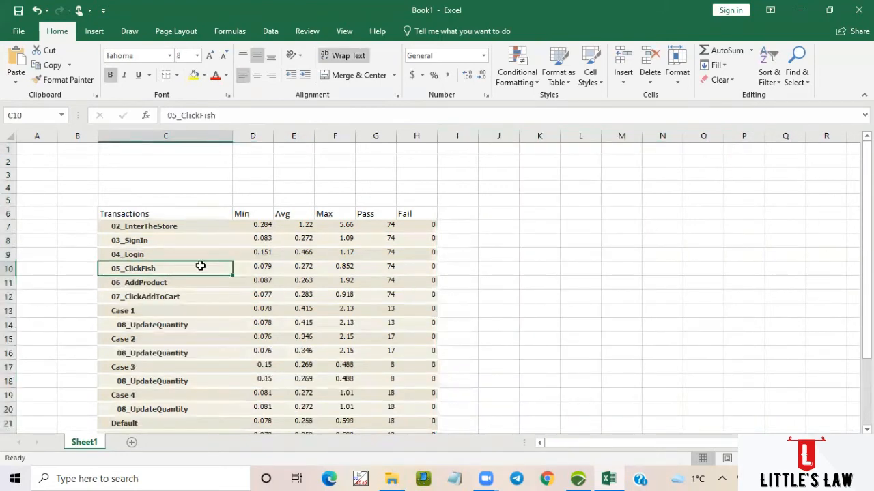
Delete the Case 1 and Case 2 rows from the transaction table.
scroll(200, 265, down, 4)
scroll(218, 325, up, 3)
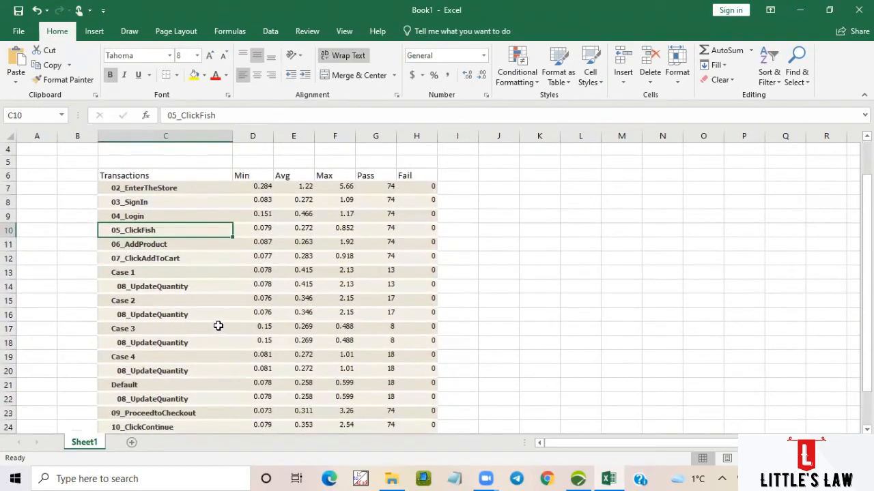
click(128, 272)
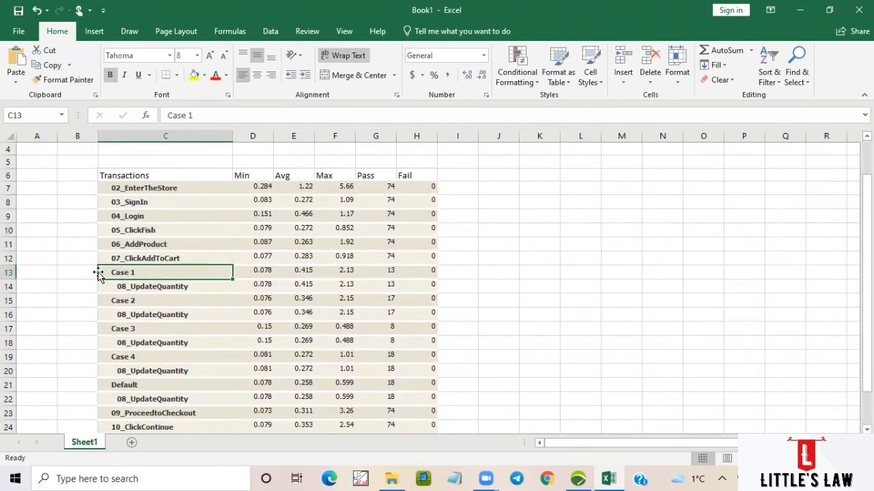
drag(119, 273, 379, 284)
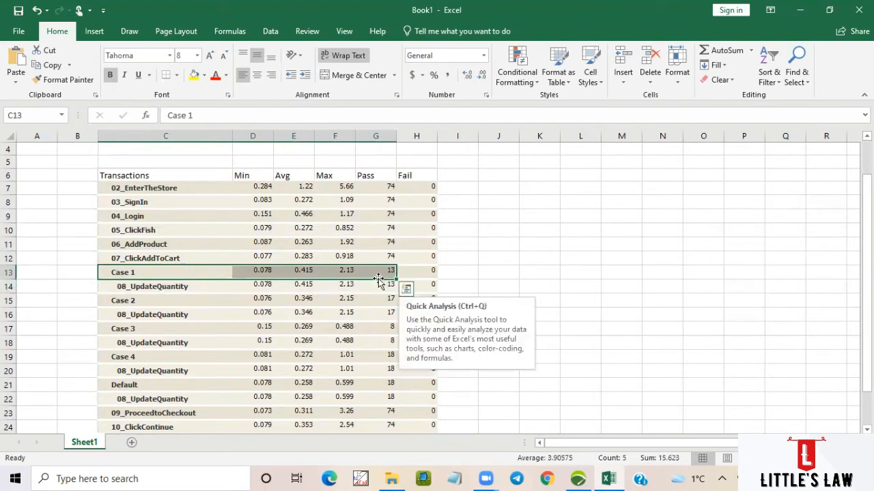
click(14, 276)
right_click(15, 277)
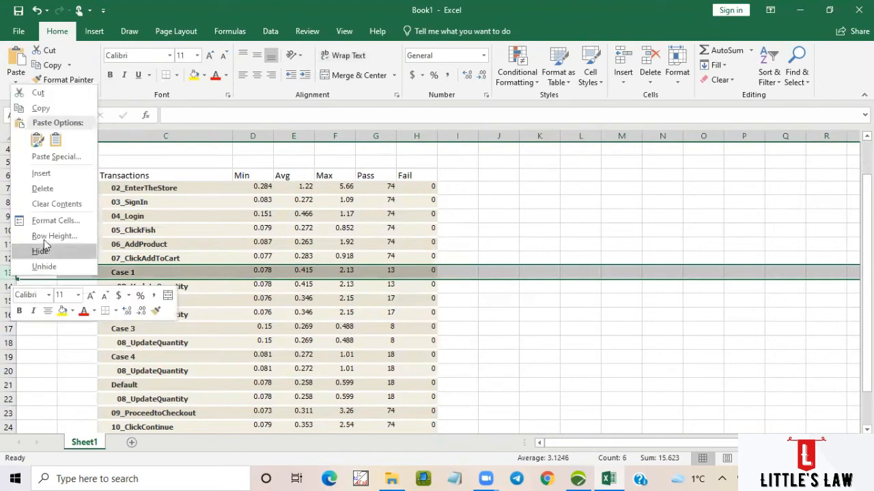
click(58, 186)
click(7, 287)
right_click(7, 287)
click(34, 198)
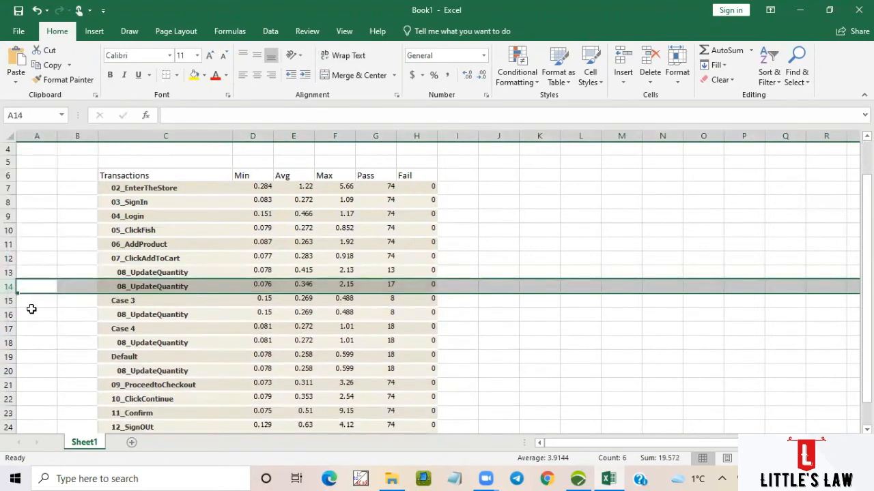
Delete the Case 3, Case 4 and Default rows from the transaction table.
click(9, 301)
right_click(9, 301)
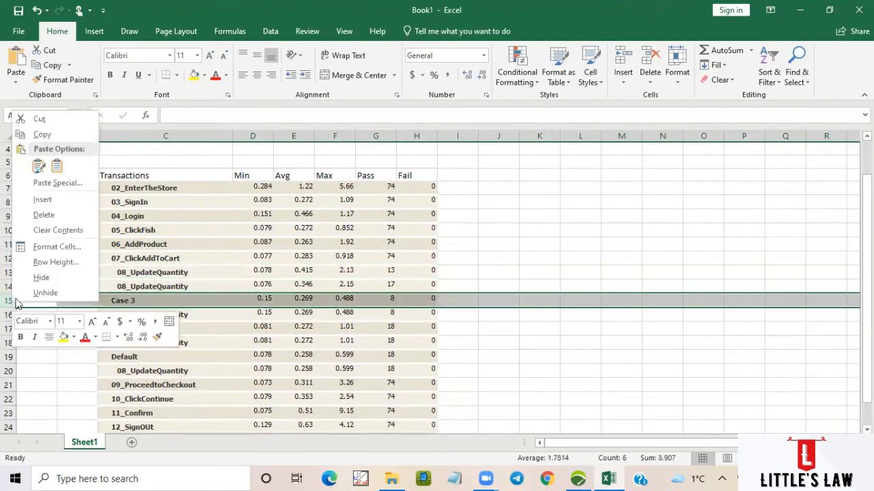
click(45, 215)
click(10, 314)
right_click(9, 315)
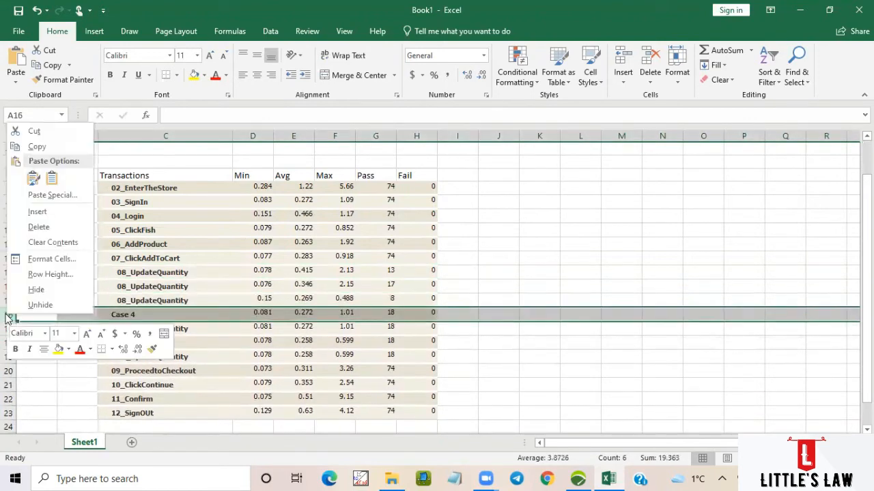
click(38, 227)
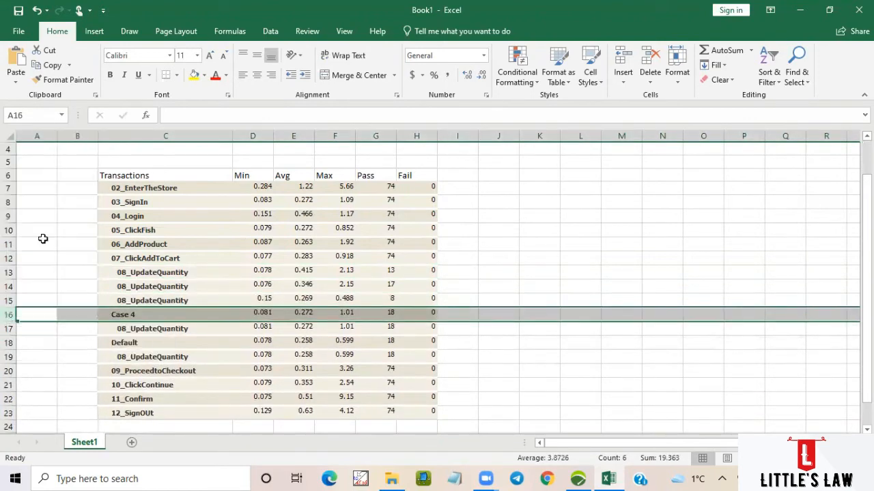
click(9, 328)
right_click(10, 328)
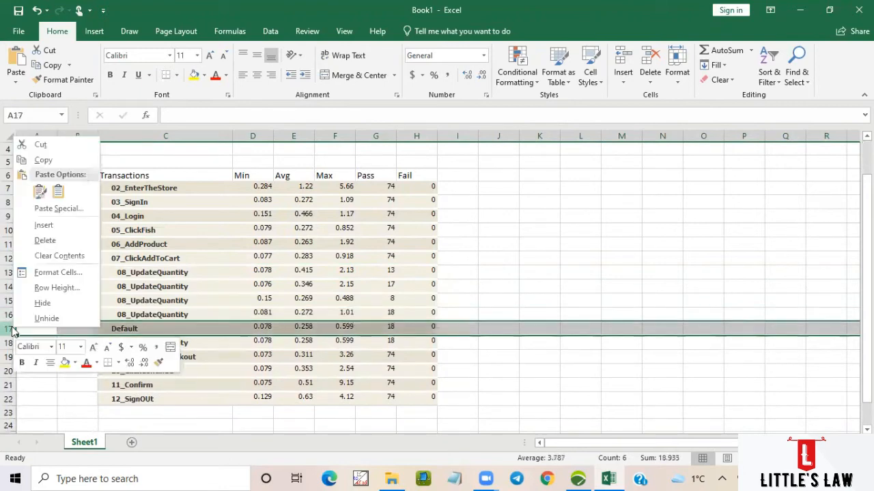
click(48, 242)
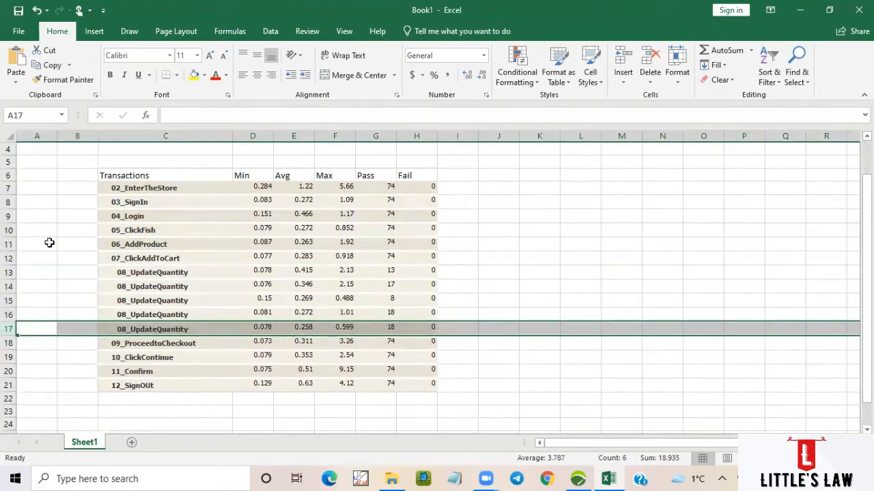
Try to remove the indent before the first 08_UpdateQuantity name in cell C13.
double_click(148, 272)
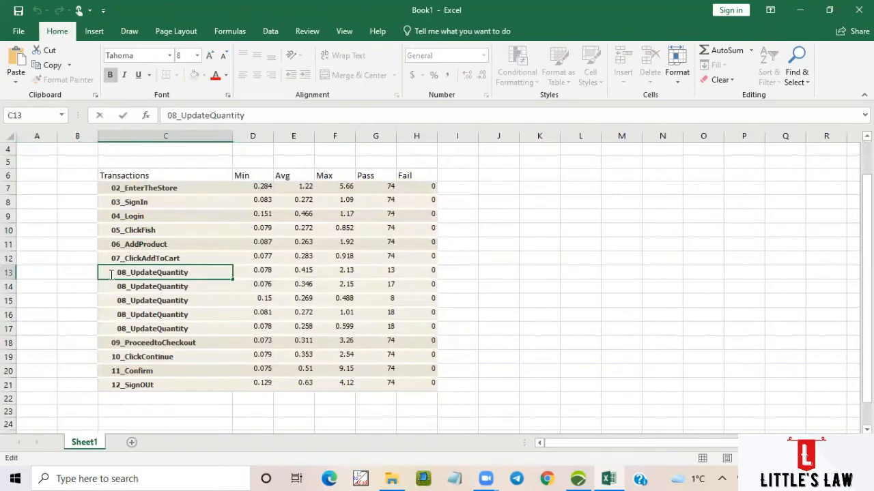
key(BackSpace)
text(a)
click(81, 214)
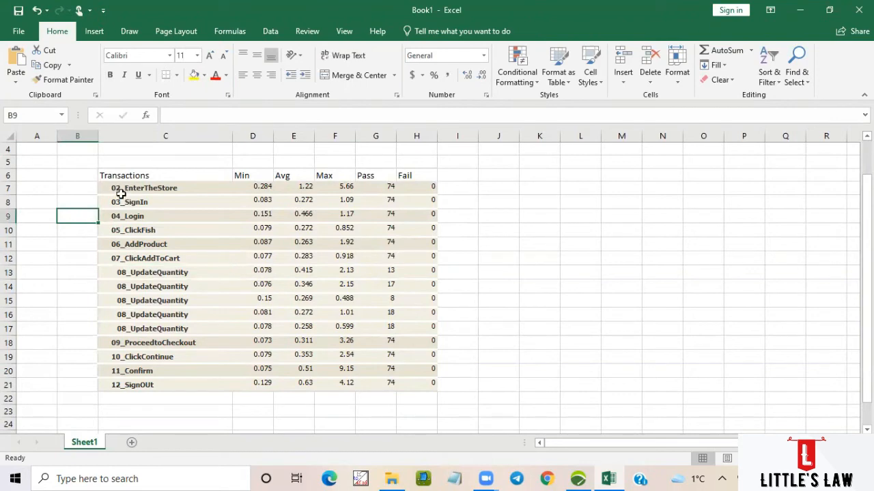
Review the transaction names and their Min, Avg, Max, Pass and Fail columns in the table.
drag(116, 188, 362, 199)
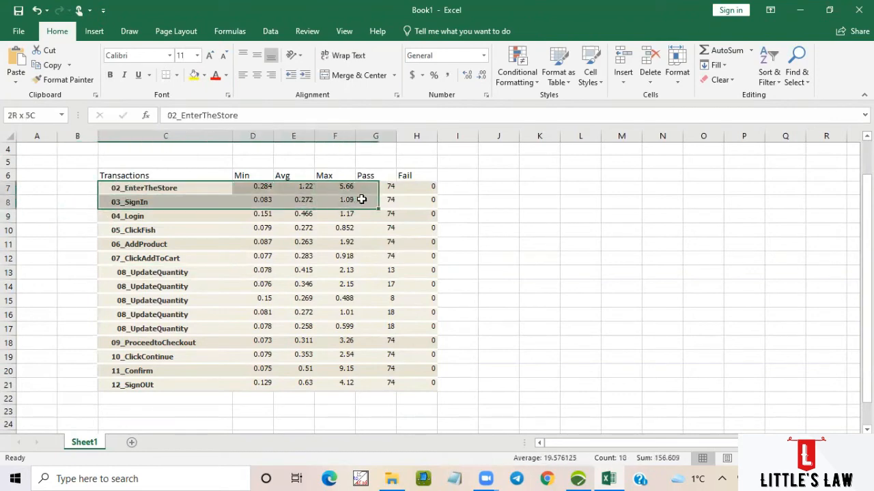
click(43, 189)
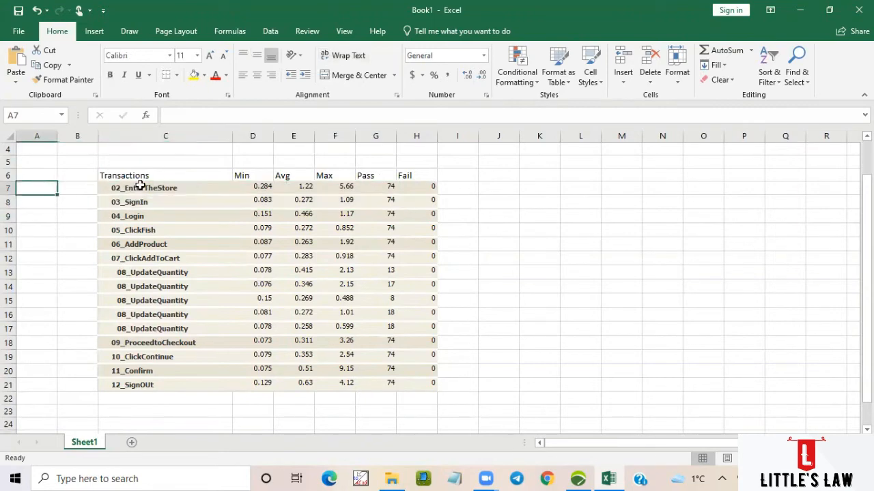
drag(149, 189, 147, 343)
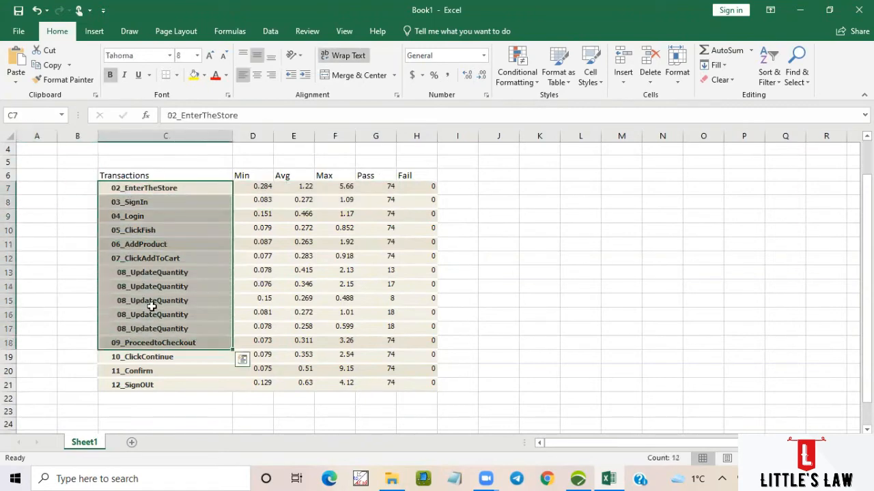
click(254, 200)
drag(291, 189, 308, 228)
drag(342, 205, 342, 244)
drag(381, 219, 424, 264)
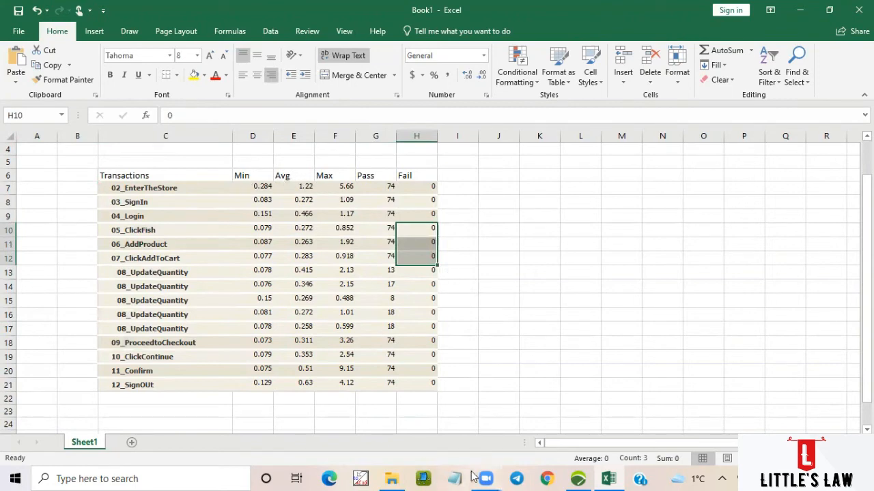
click(467, 385)
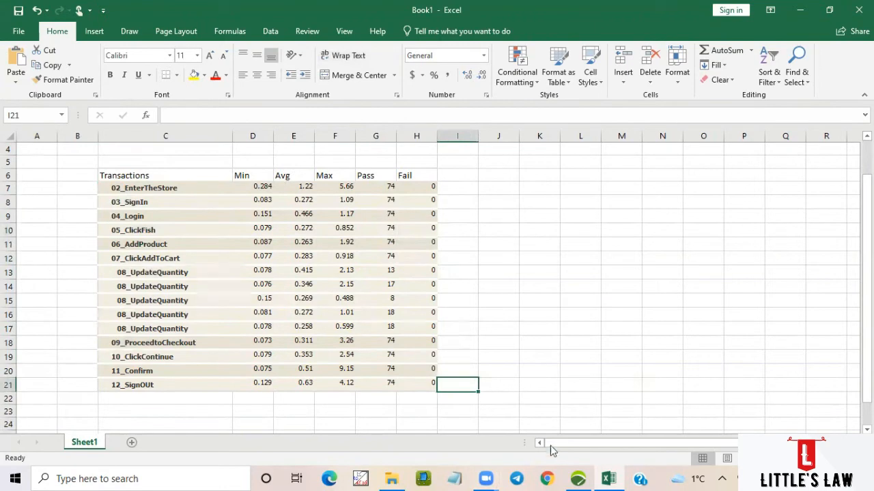
Switch to NeoLoad's result graphs and try to copy the Hits/Sec vs Throughput graph into Excel below the table at C25.
click(577, 479)
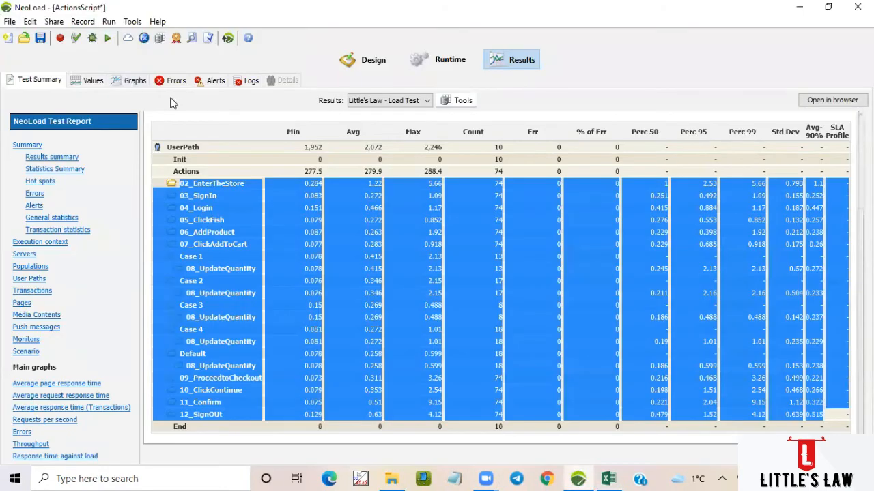
click(135, 81)
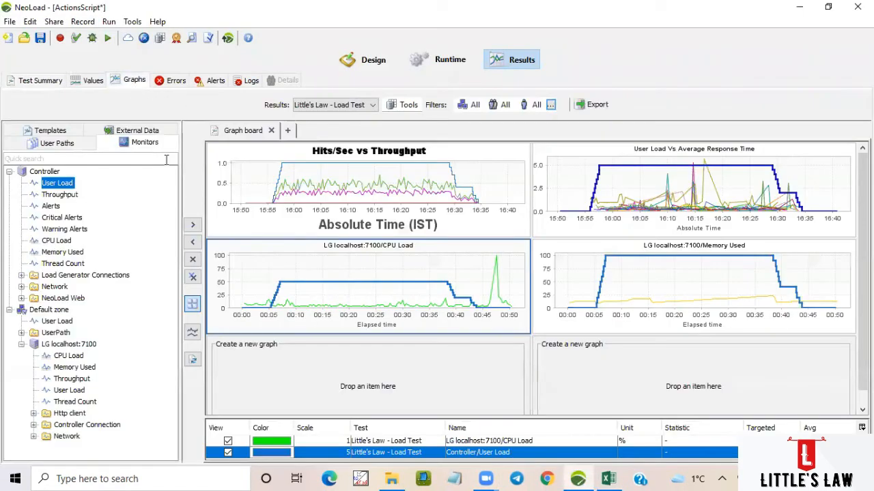
right_click(316, 176)
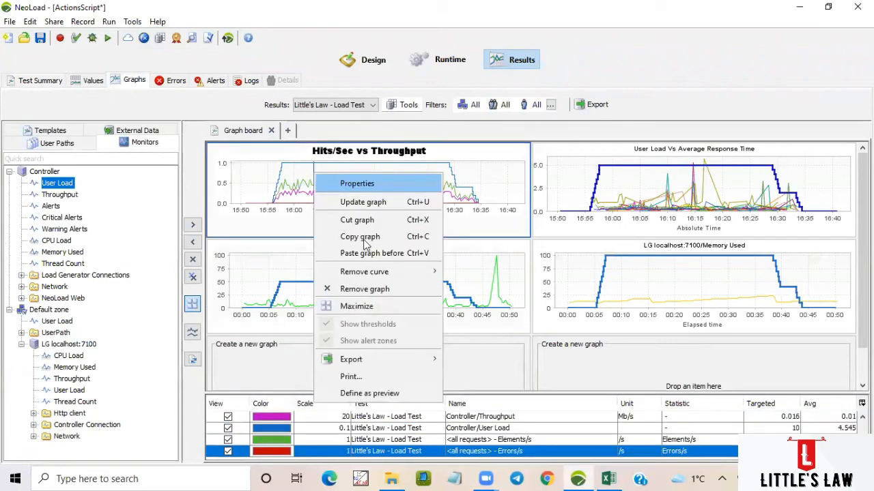
click(364, 238)
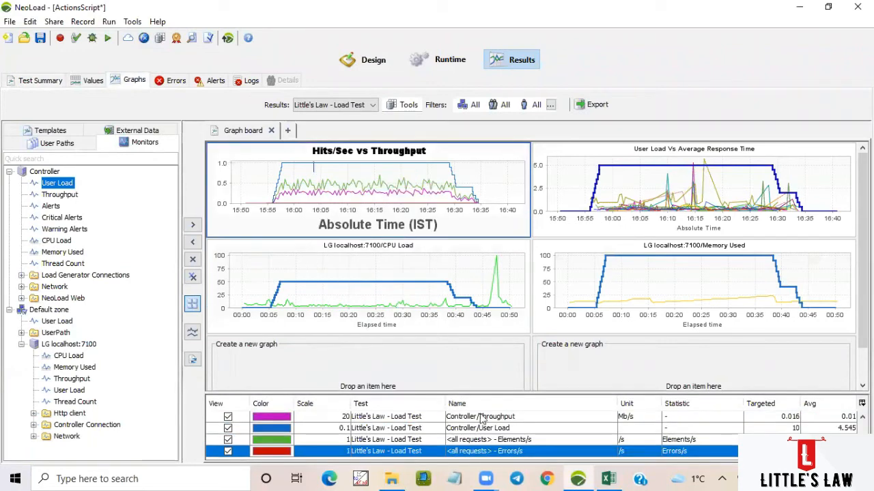
click(605, 479)
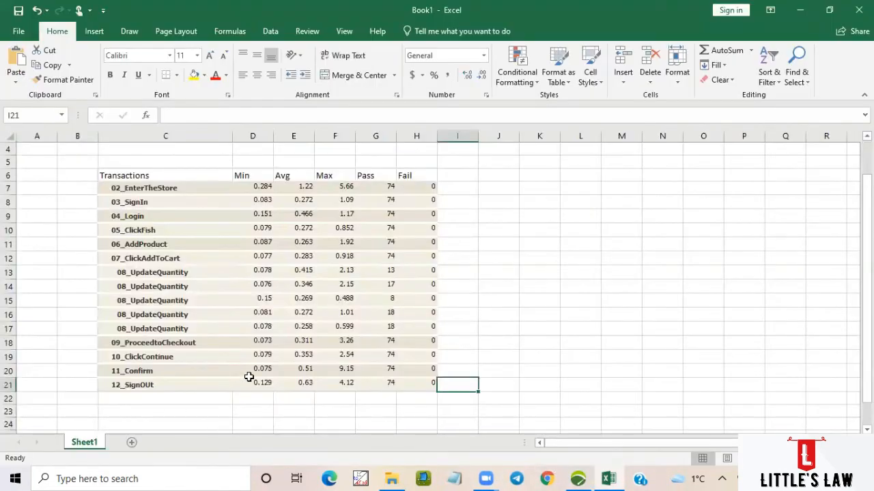
scroll(205, 389, down, 1)
click(149, 402)
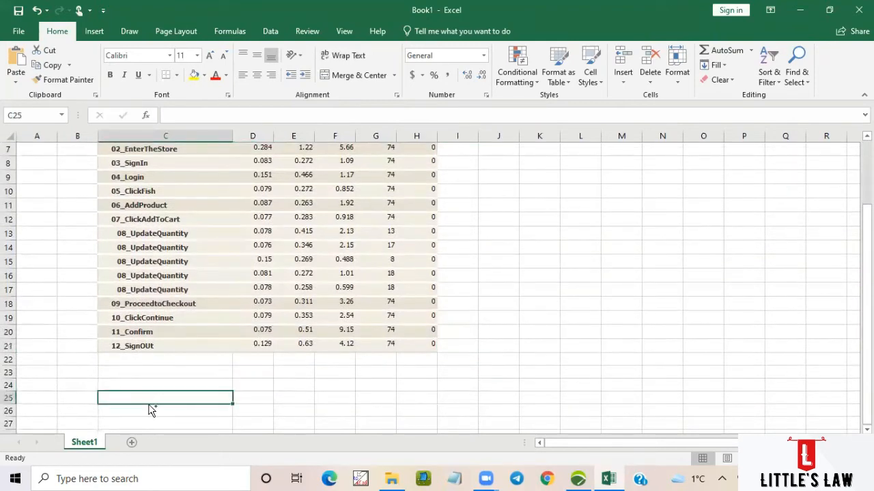
key(ctrl+v)
key(Delete)
Copy the Hits/Sec vs Throughput graph from NeoLoad as an image and paste it into Excel at cell C25.
click(578, 478)
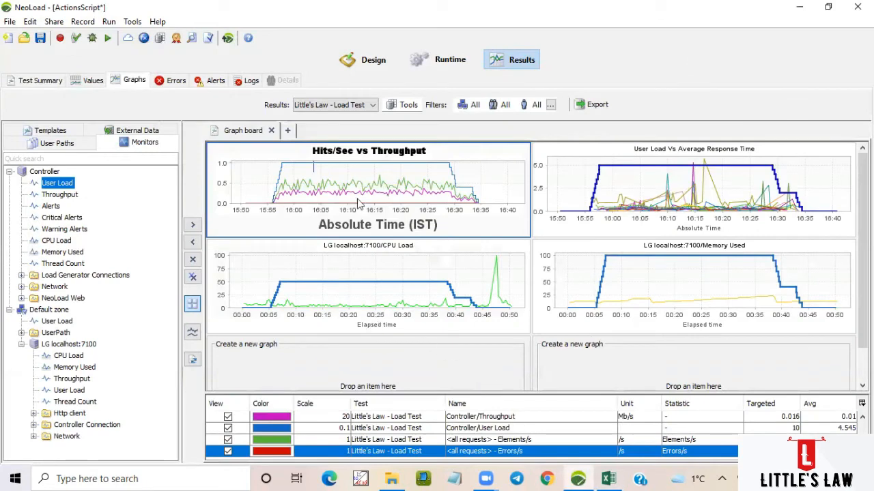
right_click(355, 190)
mouse_move(430, 381)
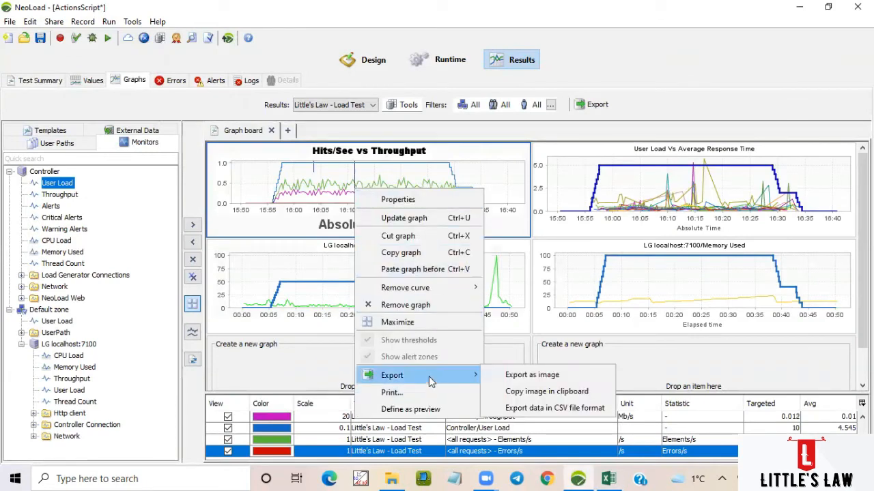
click(526, 391)
click(608, 478)
click(140, 399)
key(ctrl+v)
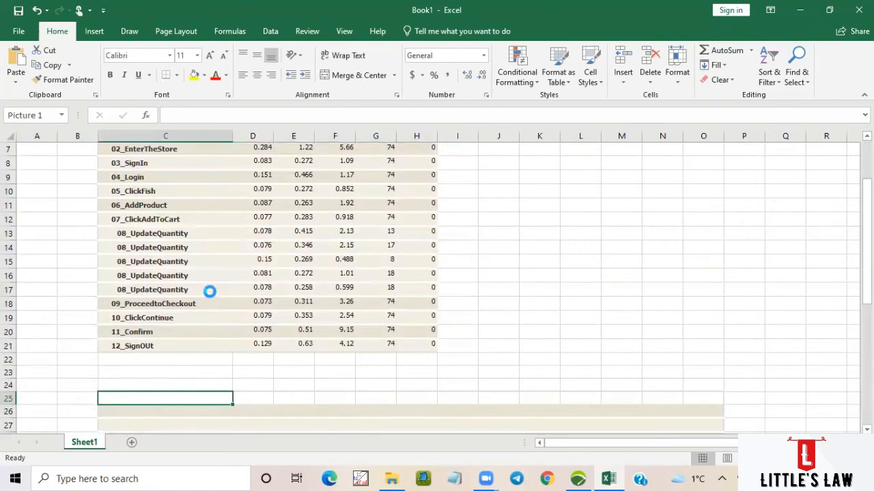
Examine the pasted Hits/Sec vs Throughput graph, including its curves, time axis and legend table.
scroll(210, 291, down, 1)
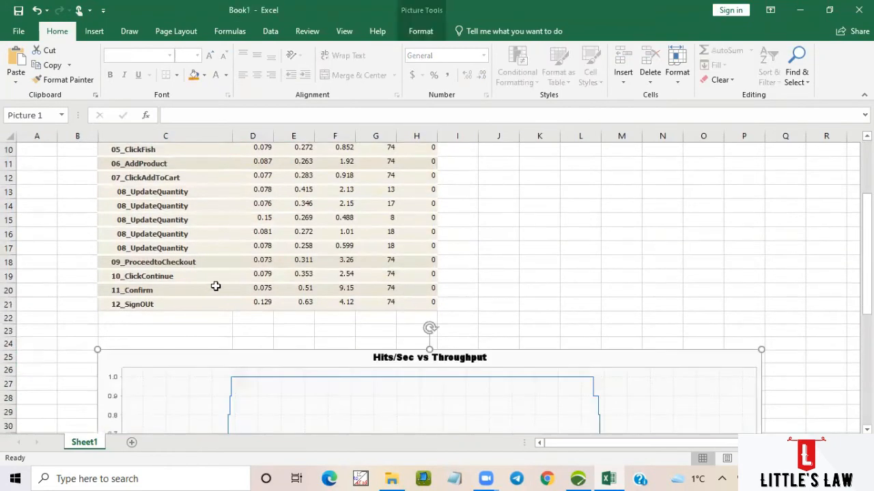
scroll(214, 285, down, 5)
scroll(279, 276, down, 1)
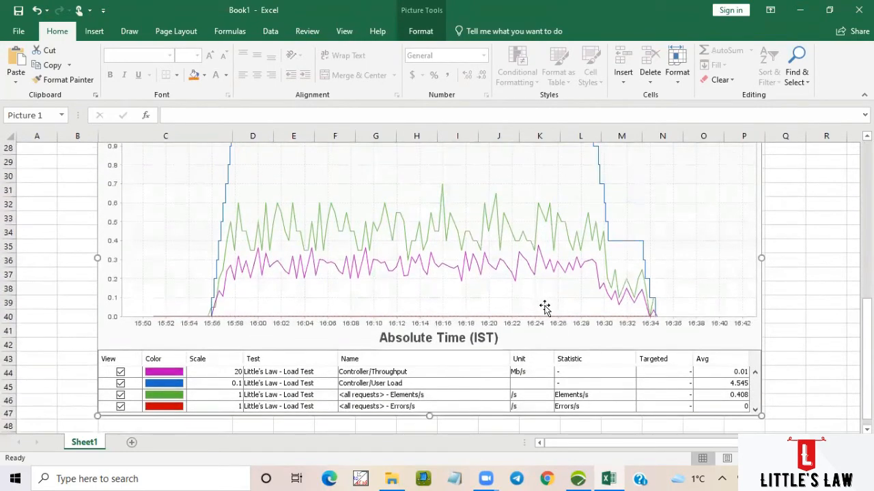
scroll(551, 303, up, 2)
scroll(556, 302, down, 2)
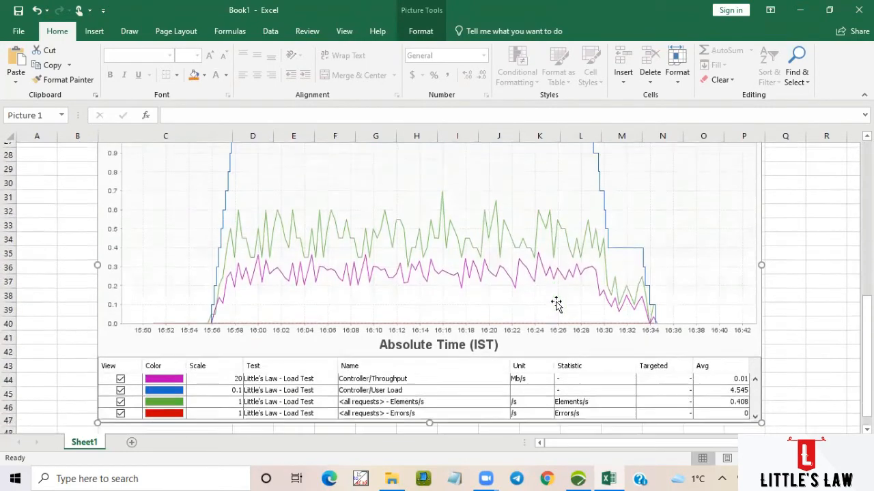
scroll(537, 307, down, 1)
scroll(536, 308, up, 2)
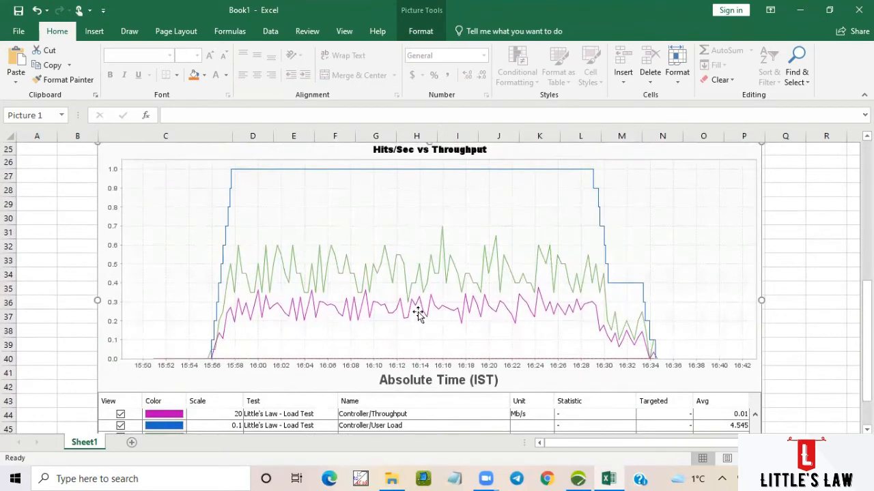
scroll(420, 314, down, 1)
scroll(420, 314, down, 2)
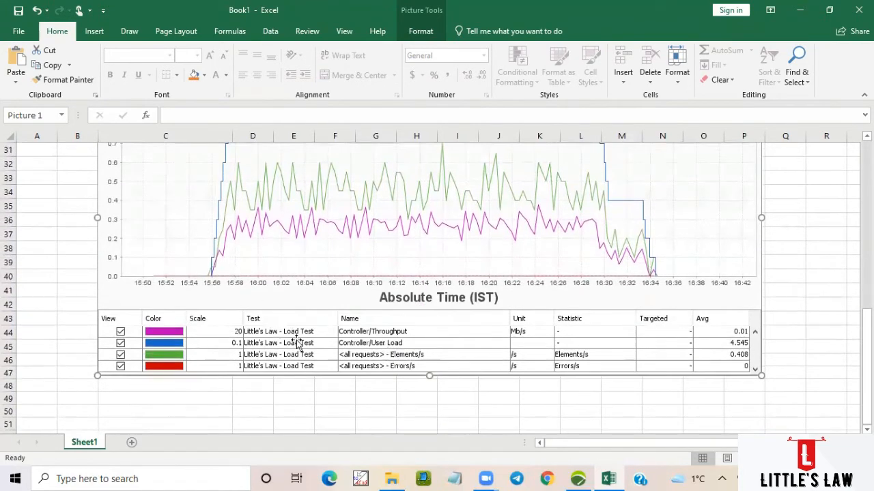
scroll(267, 341, up, 3)
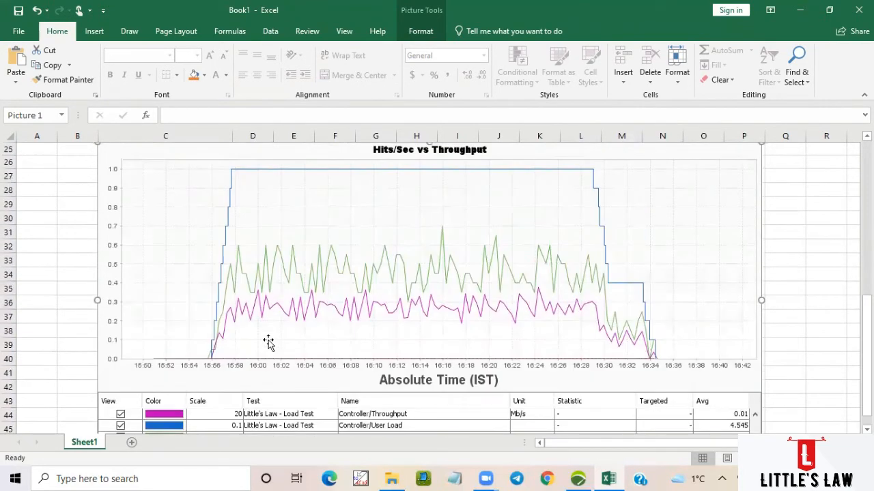
scroll(778, 71, down, 2)
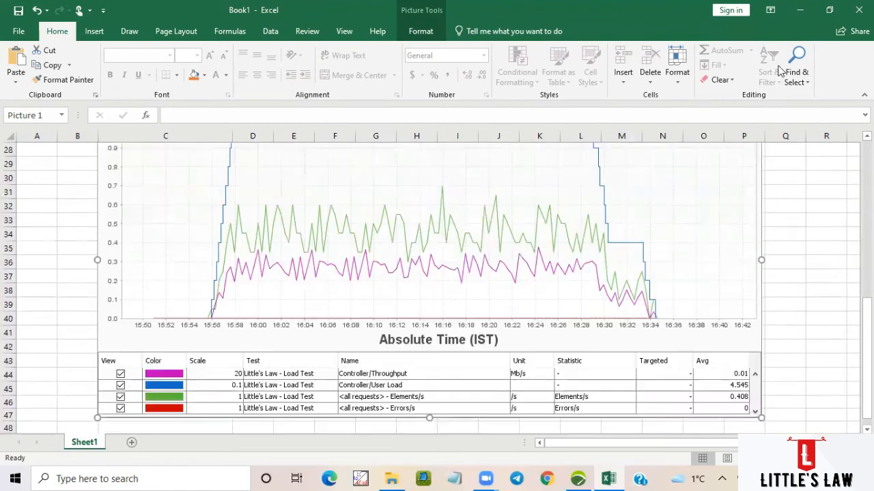
Switch to NeoLoad and open the Results Manager from the test summary.
click(580, 479)
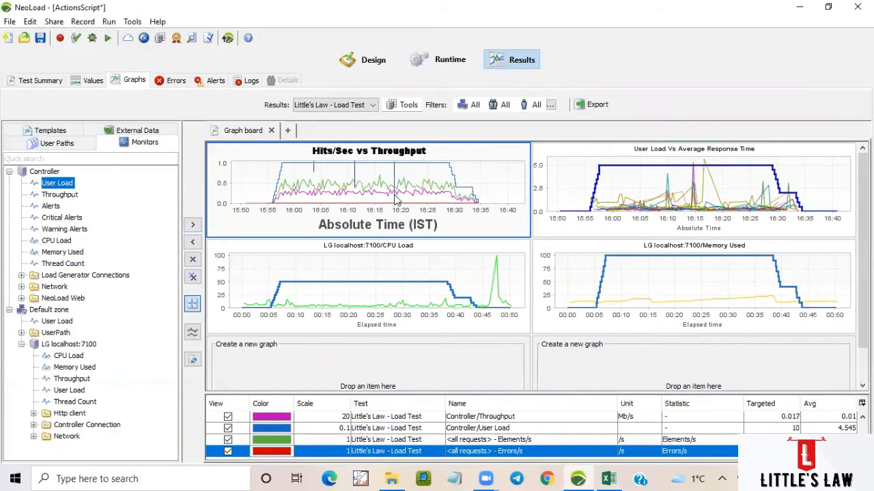
mouse_move(394, 199)
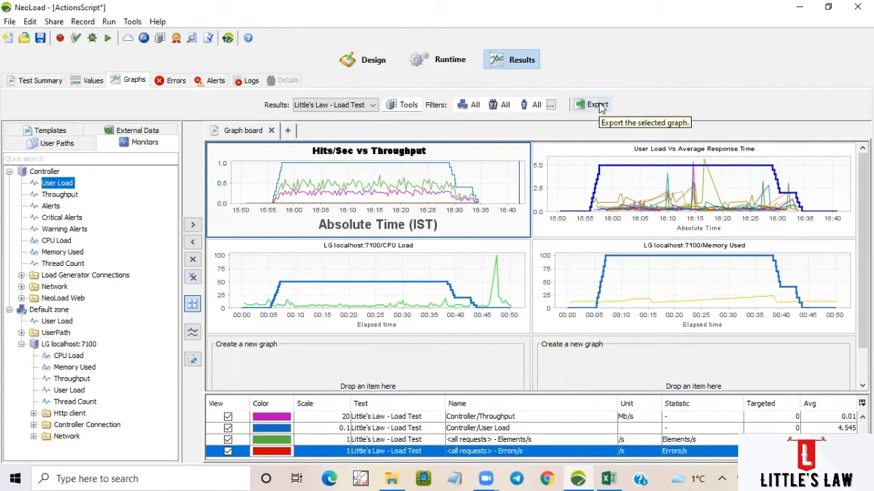
click(39, 82)
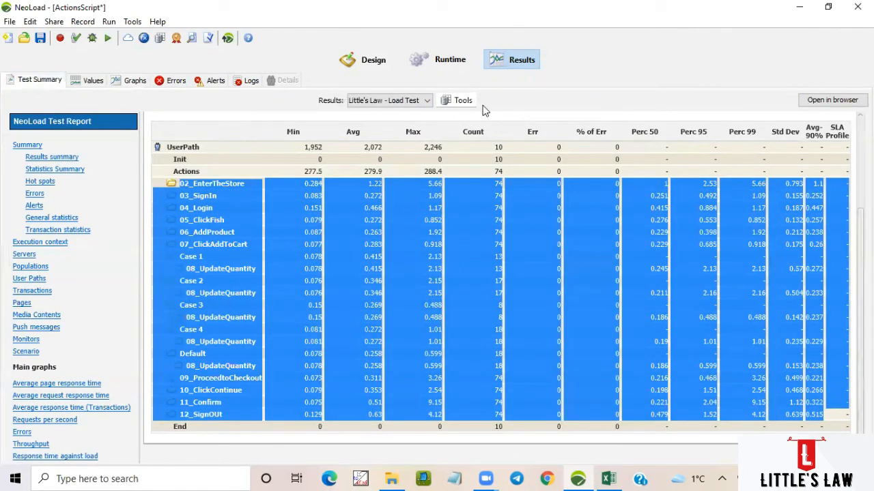
click(463, 101)
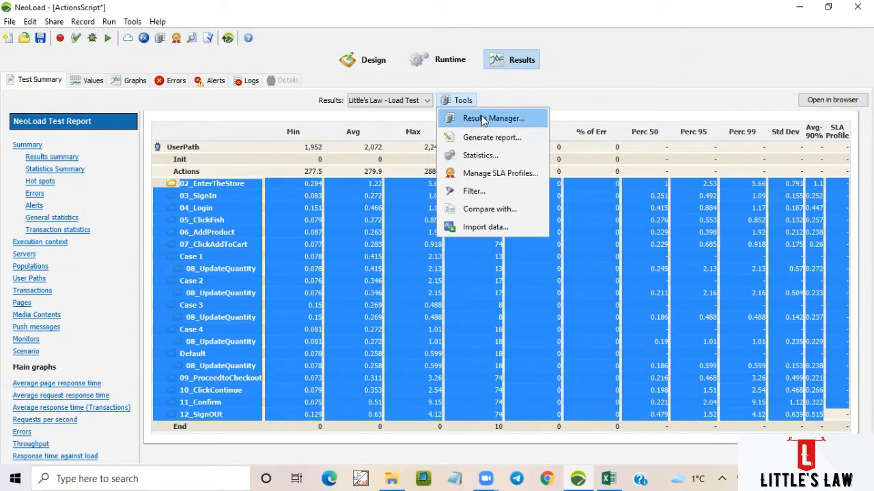
click(482, 118)
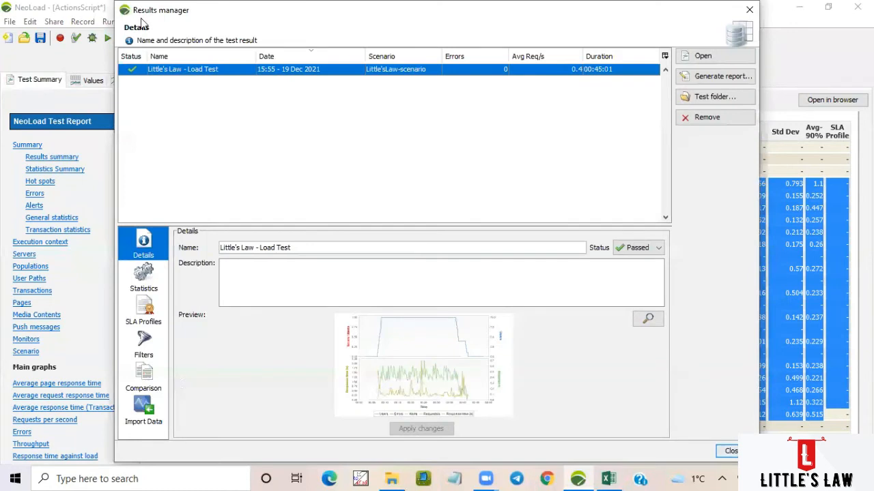
Review the details and the statistics settings of the Little's Law - Load Test result.
drag(140, 20, 115, 54)
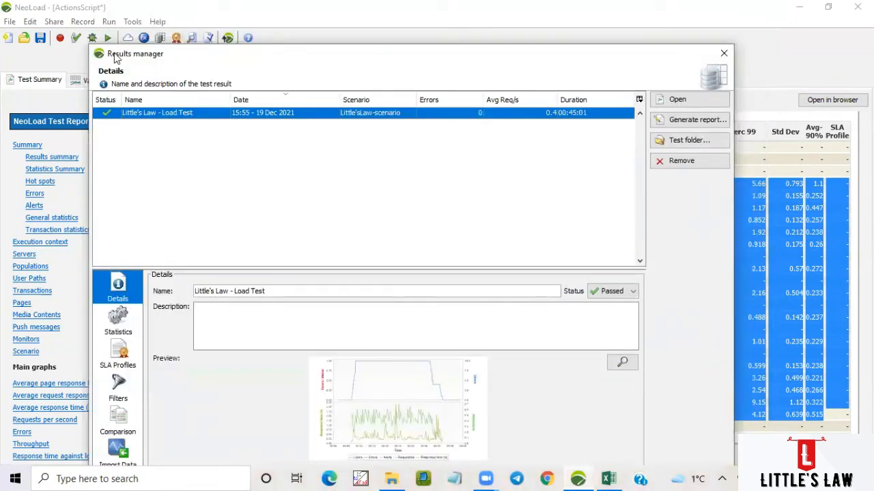
right_click(172, 121)
click(419, 174)
drag(183, 61, 187, 54)
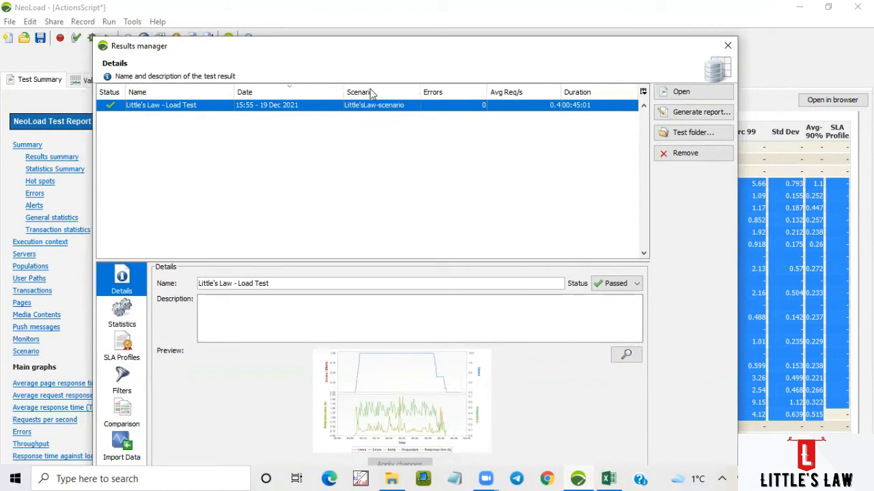
click(122, 316)
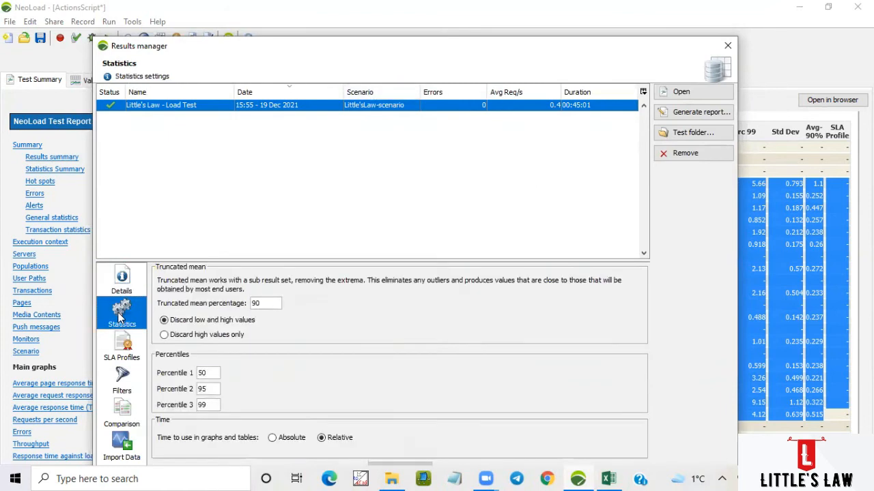
Start a new SLA profile for the test result with Average Request Response Time and Average Page Response Time enabled per run.
click(129, 352)
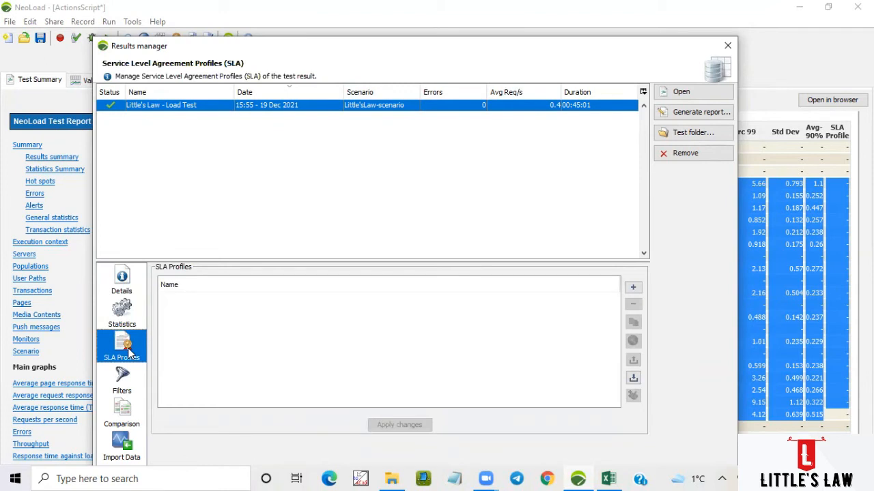
click(633, 288)
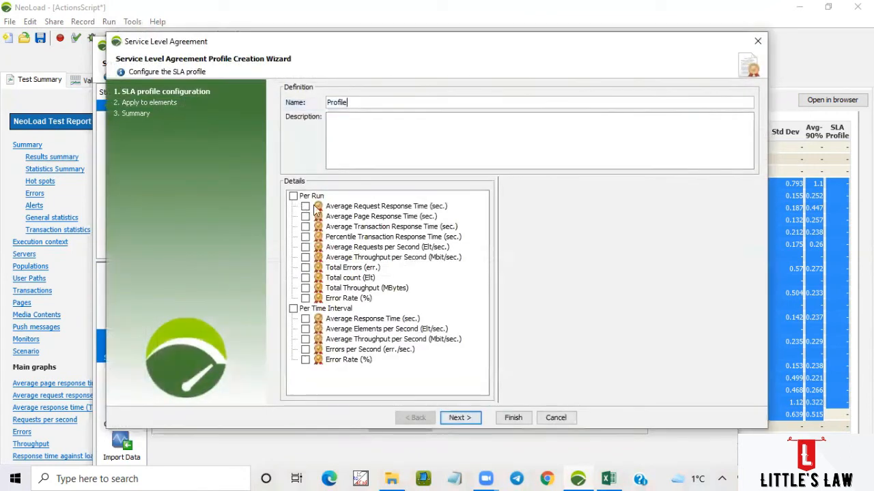
click(306, 207)
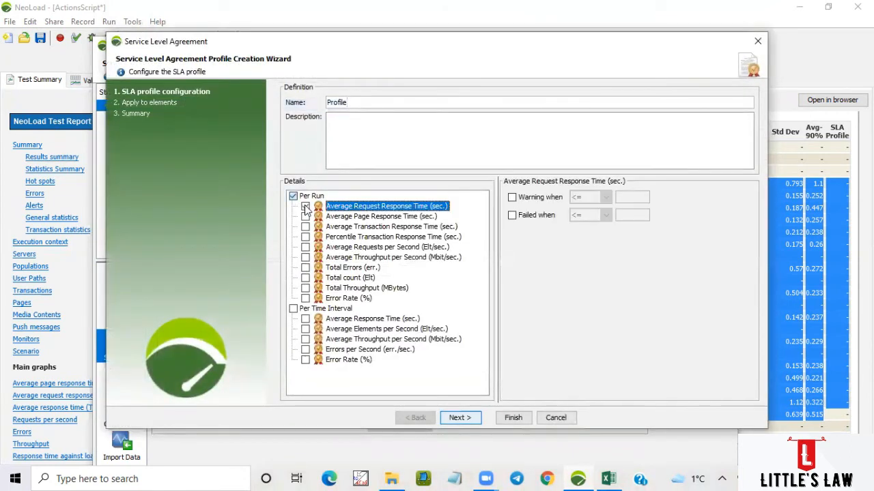
click(306, 217)
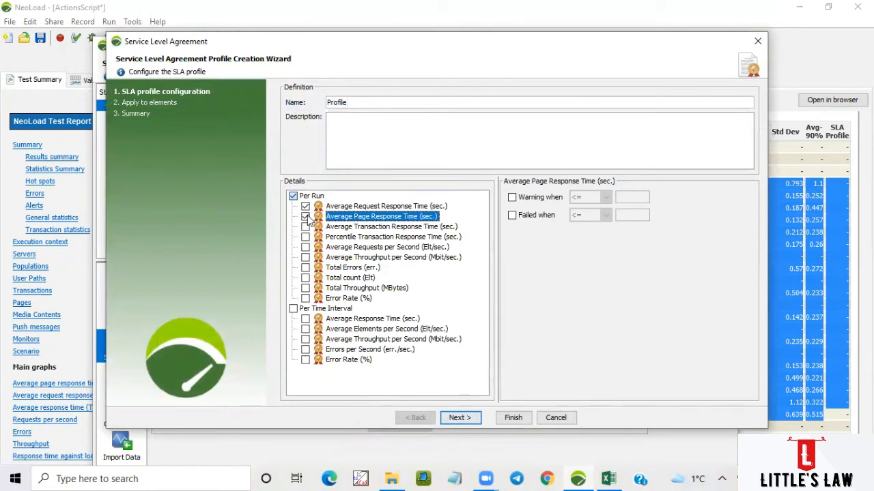
Enable the warning threshold for Average Request Response Time at >= 5 seconds.
click(345, 207)
click(516, 199)
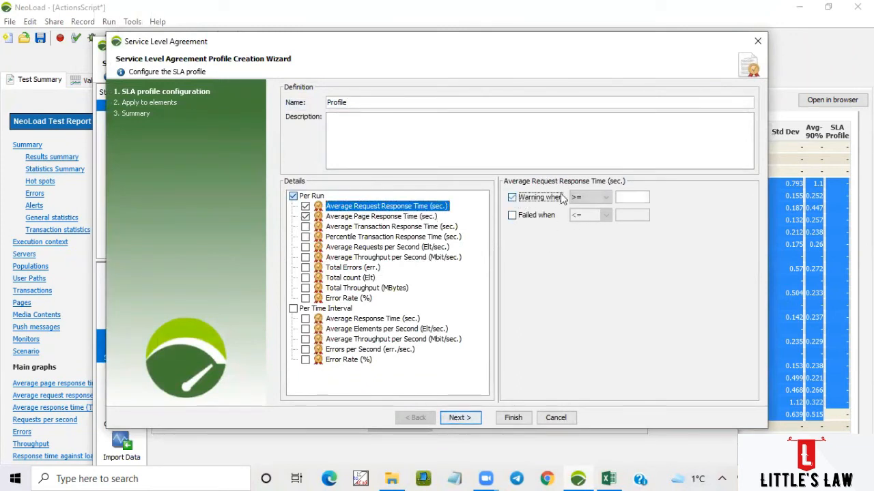
click(627, 197)
text(5)
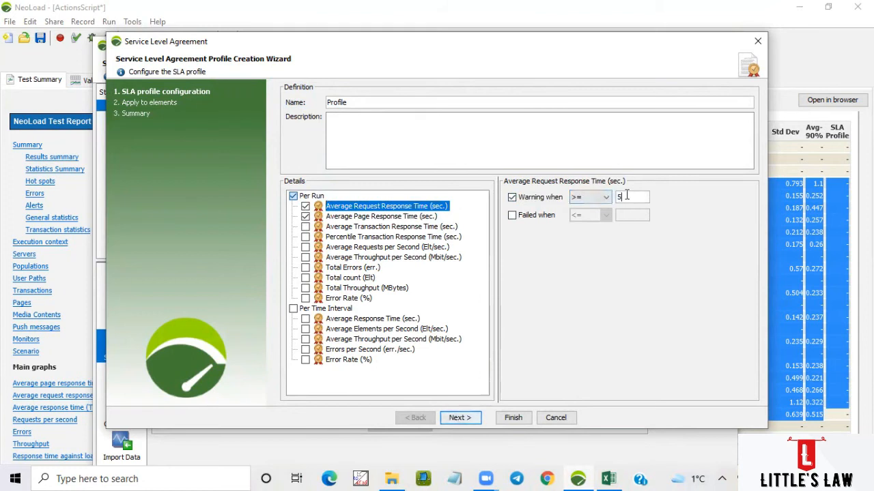
Enable the failed threshold for Average Request Response Time at >= 10 seconds.
click(546, 215)
click(629, 215)
text(10)
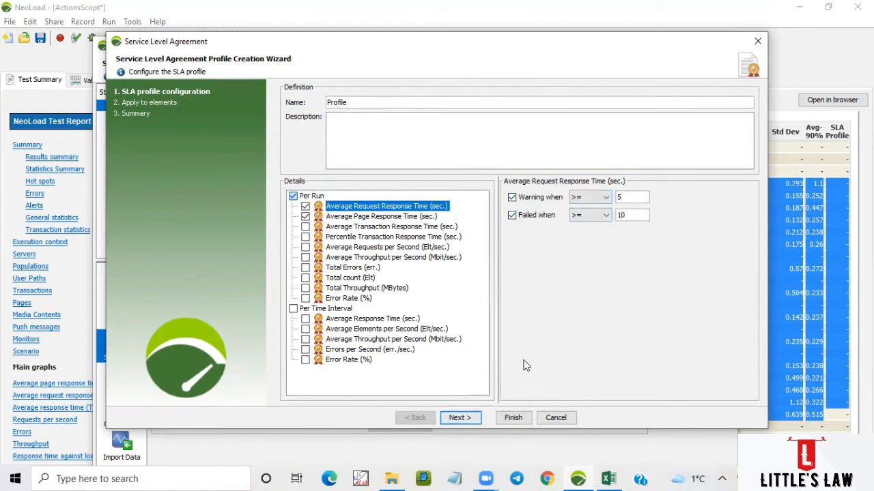
Apply the SLA profile to UserPath and finish the profile creation wizard.
click(459, 418)
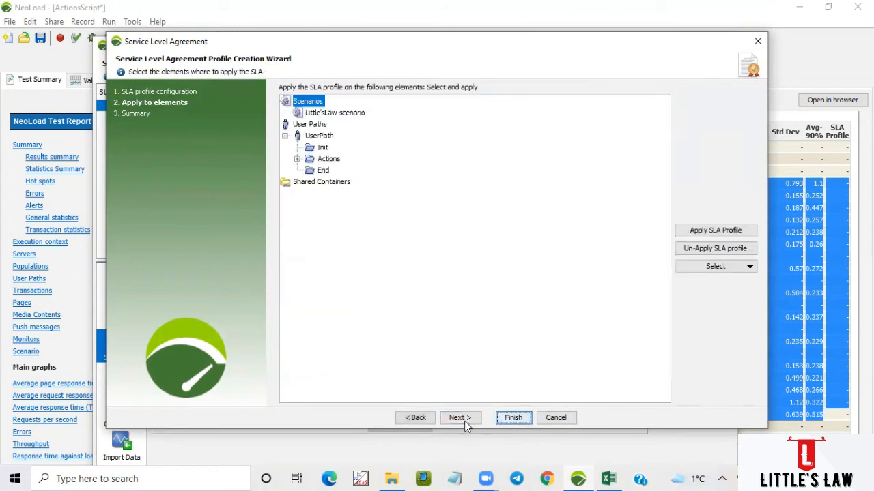
click(319, 137)
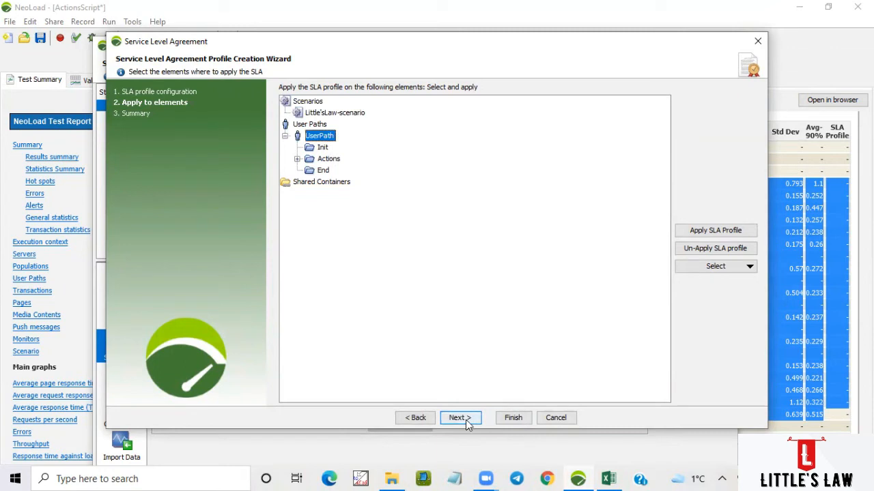
click(710, 232)
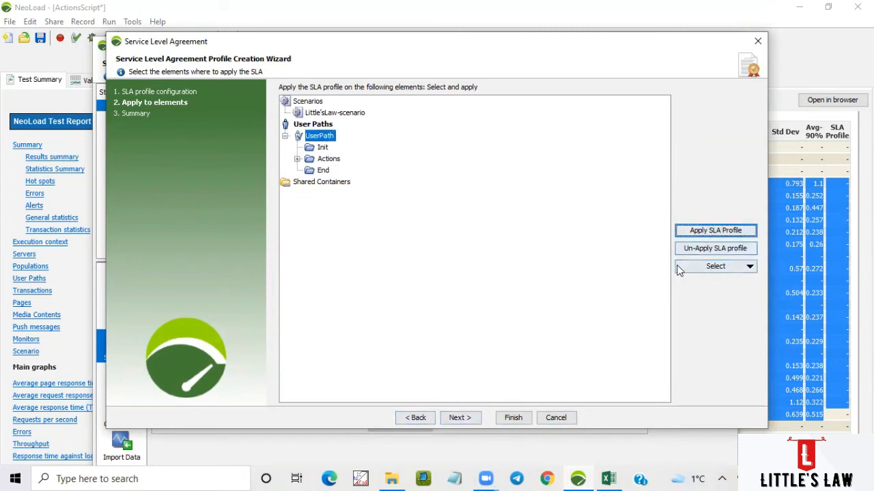
click(741, 269)
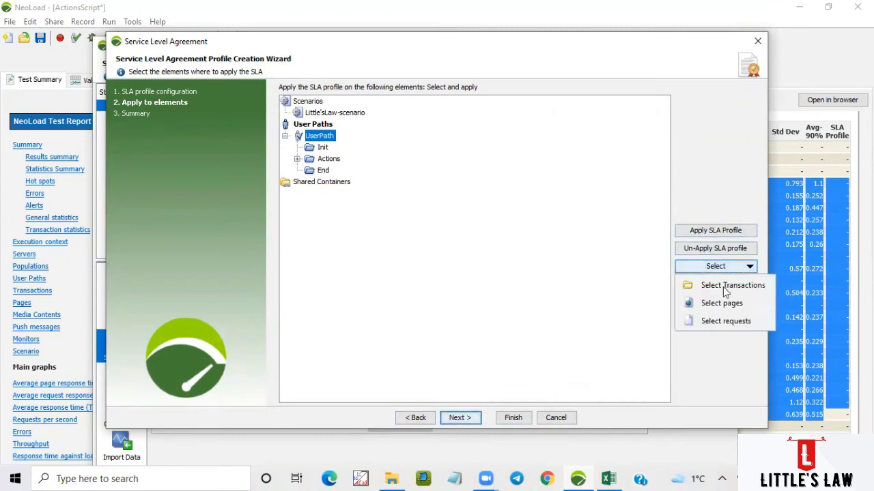
click(713, 346)
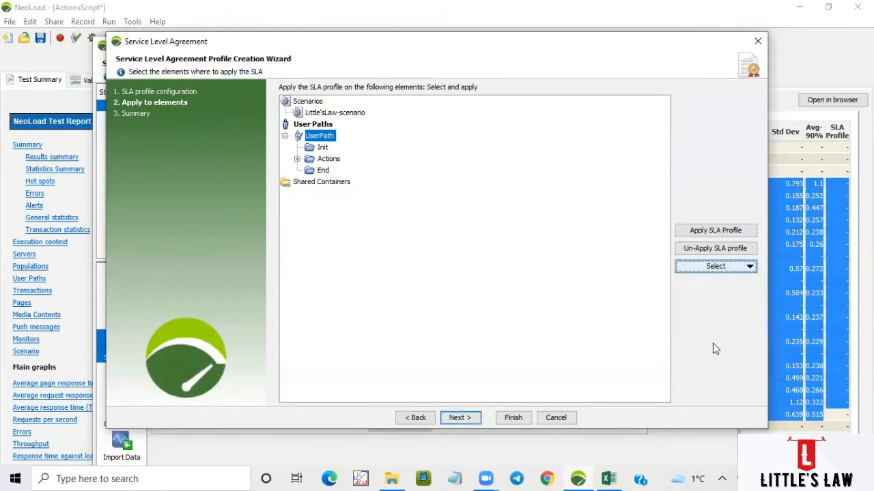
click(458, 418)
click(513, 418)
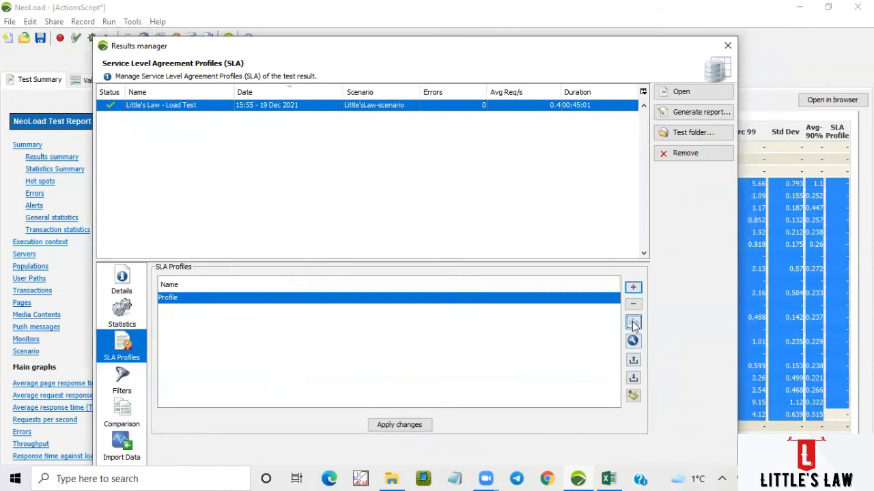
Duplicate the SLA profile and apply the changes to the test result while switching to its filters.
click(633, 323)
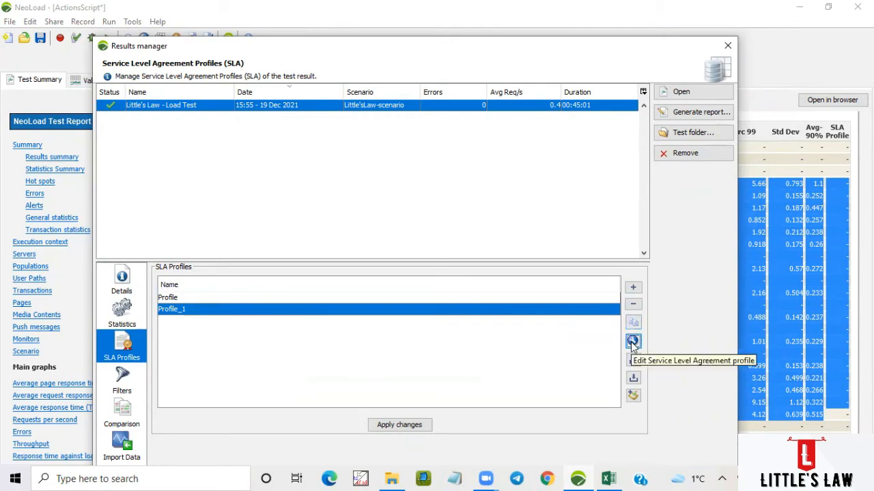
click(632, 342)
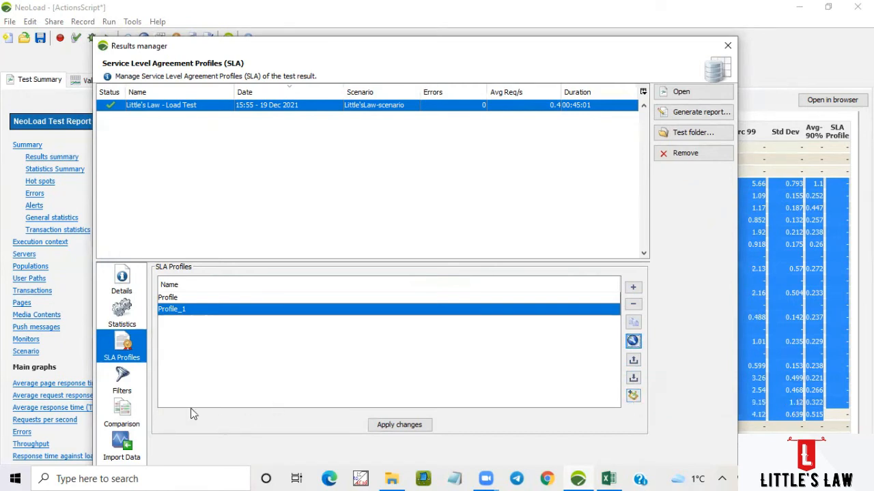
click(123, 381)
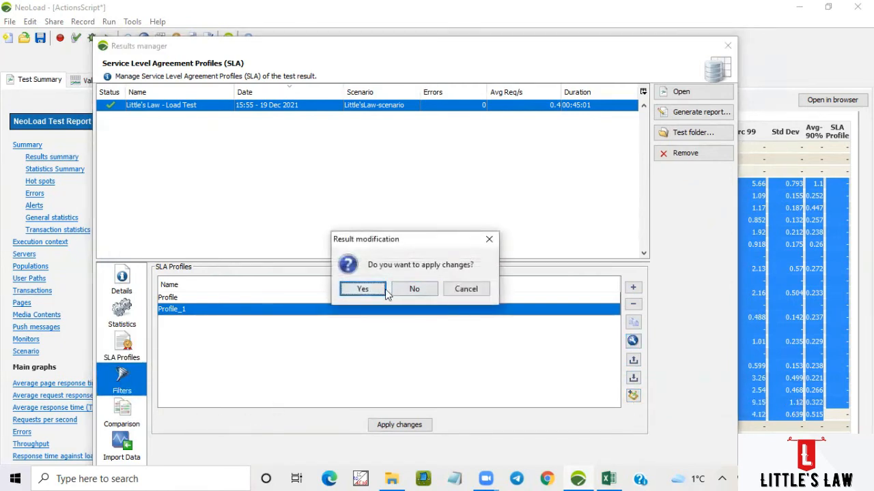
click(378, 292)
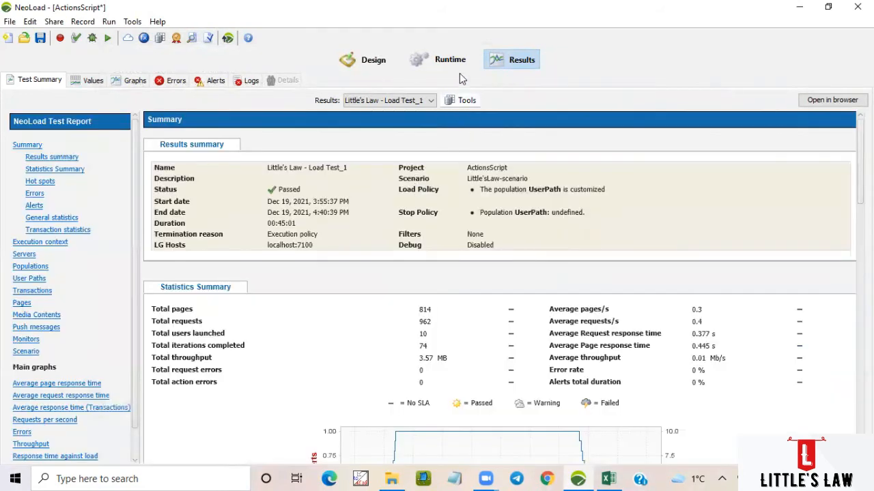
Reopen the Results Manager and compare Little's Law - Load Test_1 as A with Little's Law - Load Test as B.
click(469, 102)
click(476, 120)
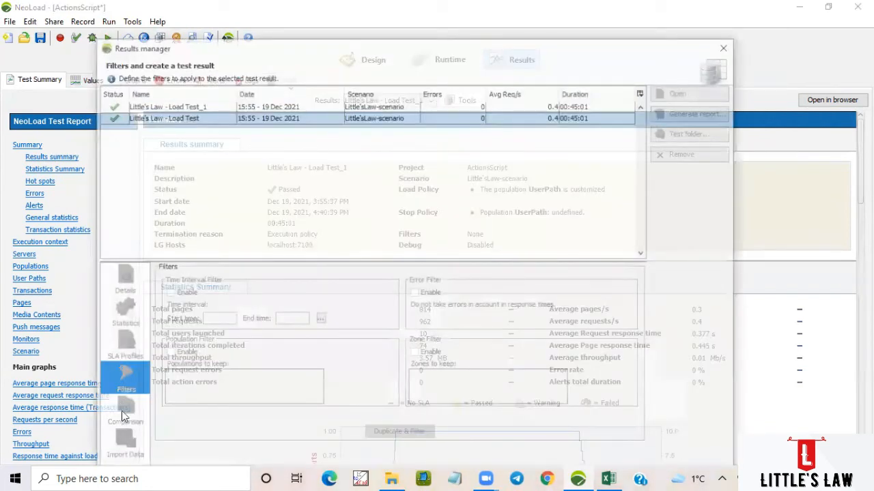
click(121, 411)
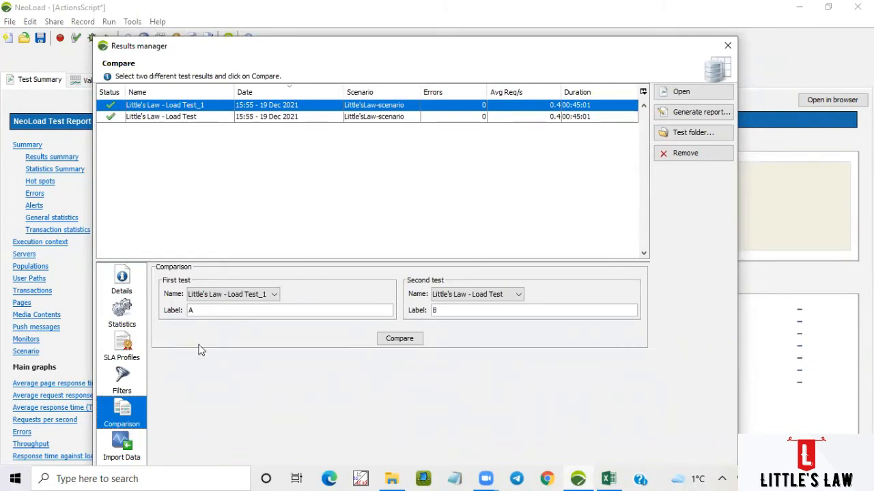
click(286, 118)
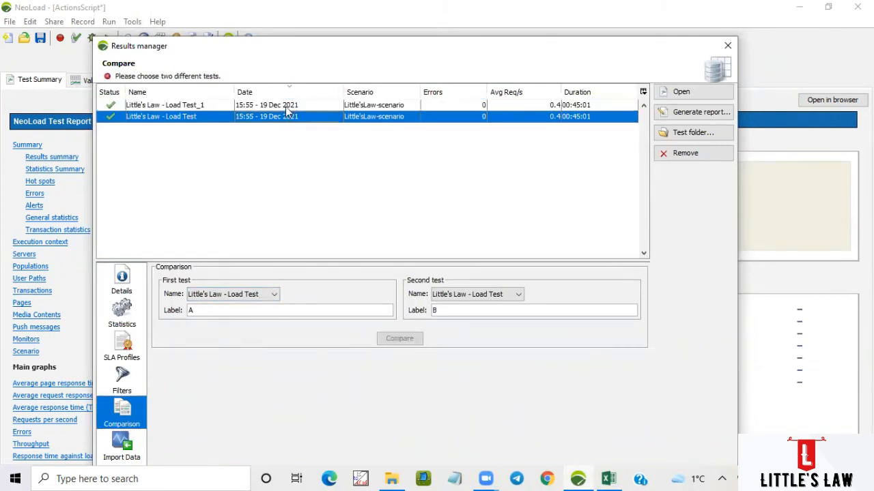
click(285, 107)
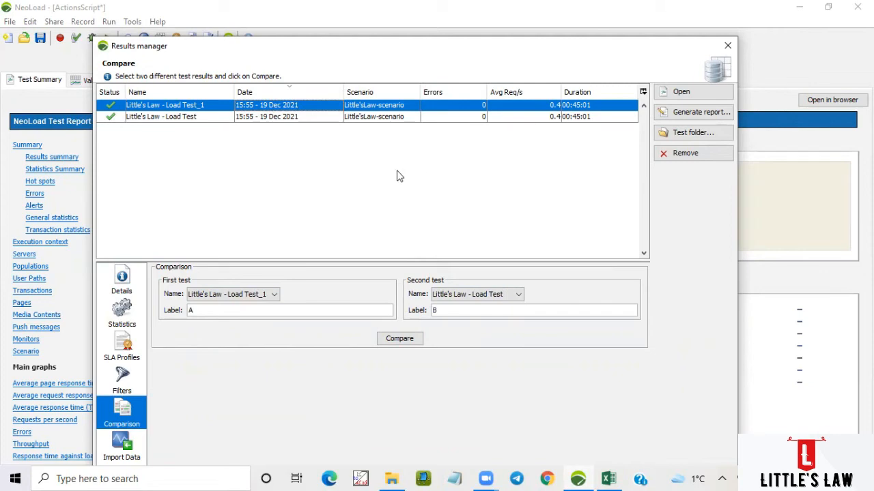
click(399, 338)
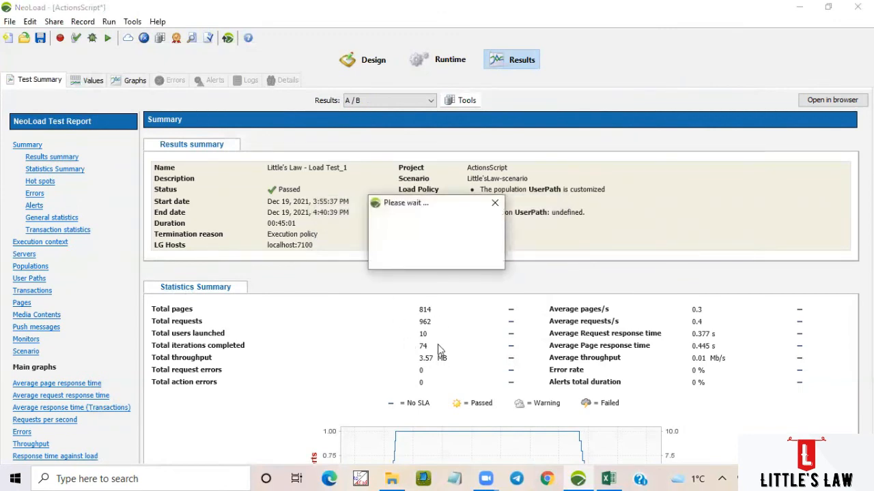
Examine the A / B comparison's results summary, statistics summary and summary graphs.
scroll(423, 358, down, 1)
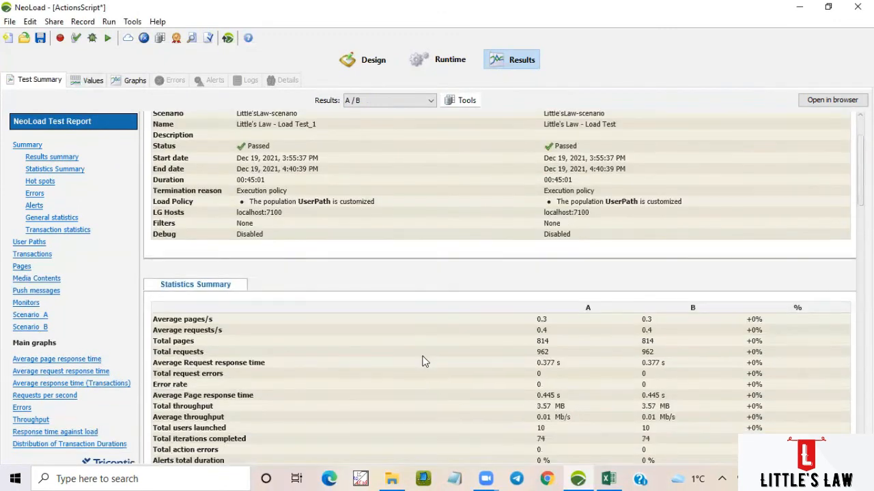
scroll(424, 355, down, 1)
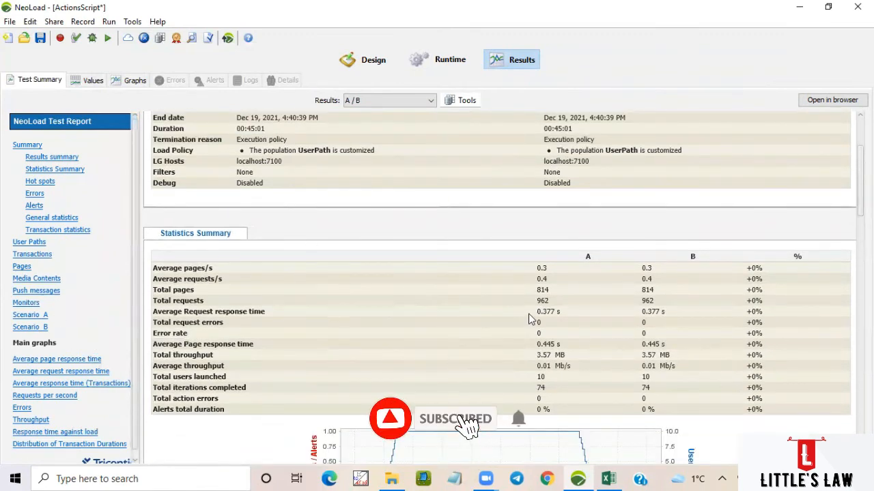
scroll(531, 326, up, 2)
drag(262, 235, 327, 233)
triple_click(327, 234)
click(377, 280)
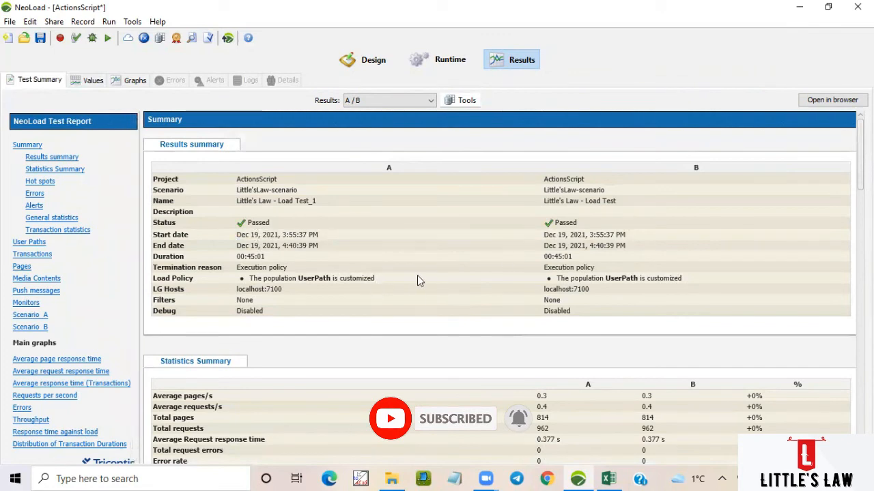
scroll(419, 279, down, 1)
scroll(419, 279, down, 1)
scroll(418, 280, up, 2)
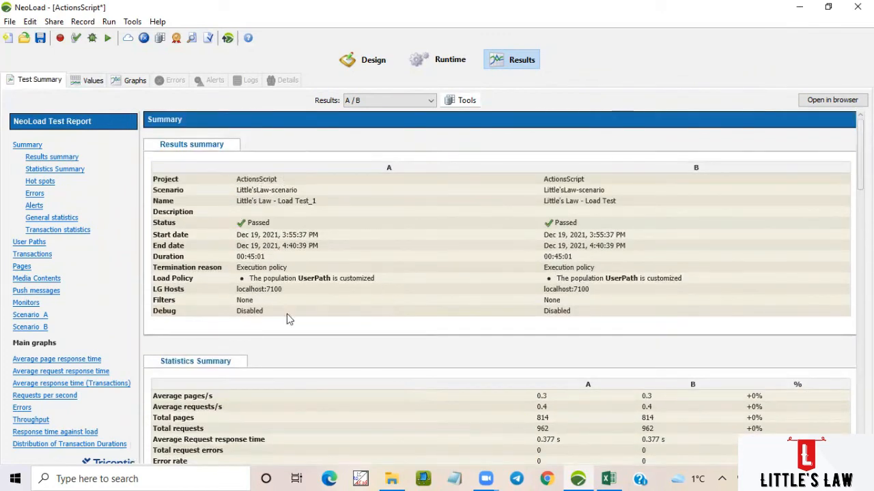
scroll(453, 307, down, 2)
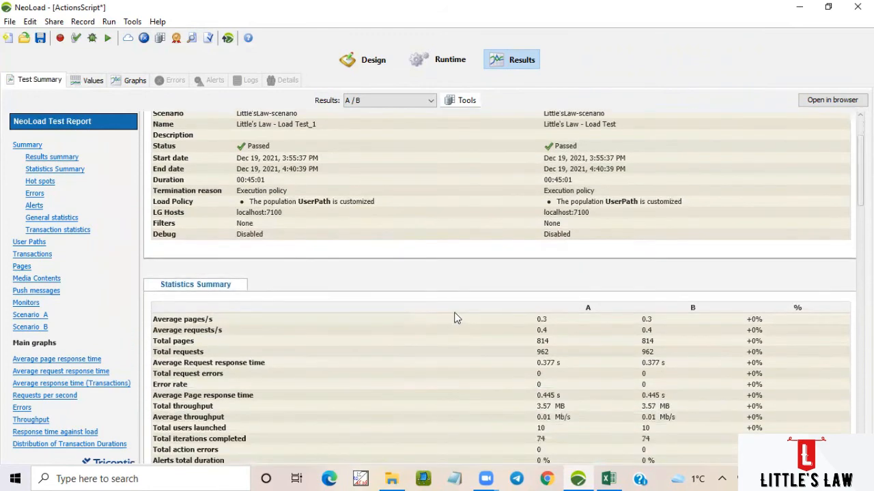
scroll(456, 316, down, 2)
scroll(458, 316, down, 5)
scroll(458, 318, down, 3)
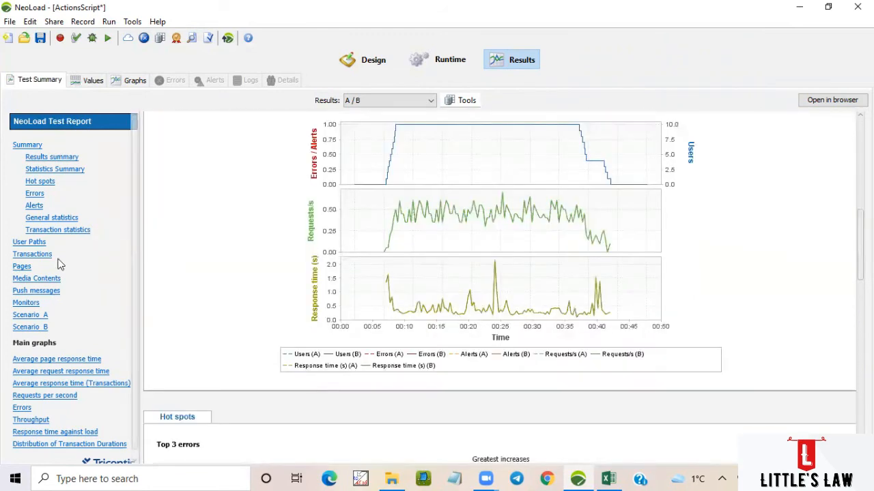
Examine the comparison's transaction averages and maximums for A and B, plus its user paths section.
click(35, 254)
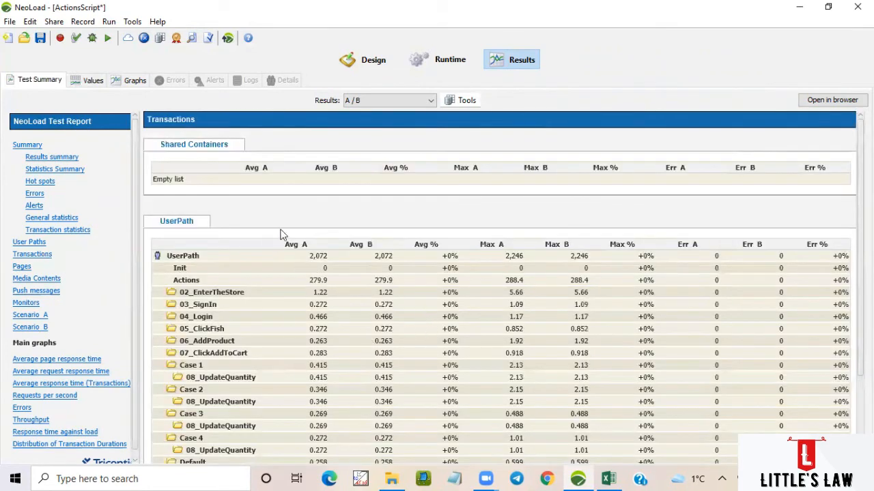
drag(309, 261, 300, 402)
click(312, 279)
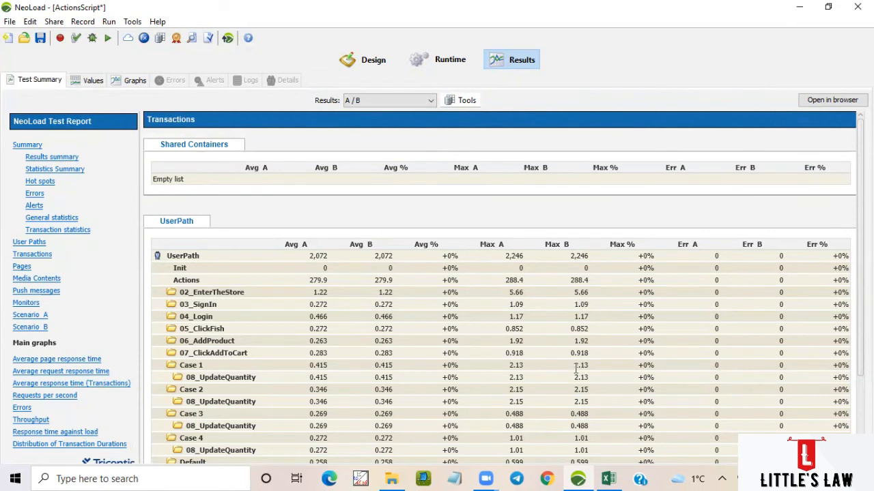
scroll(579, 374, down, 3)
scroll(580, 372, down, 1)
scroll(584, 365, up, 4)
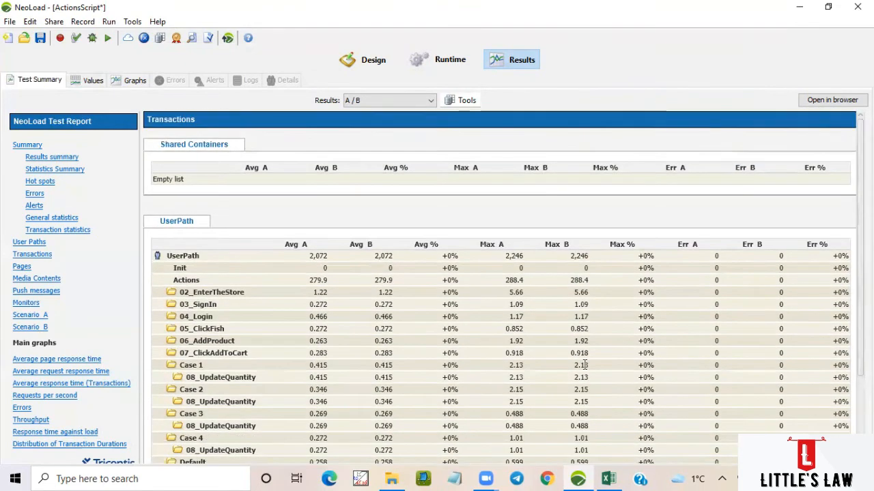
click(27, 144)
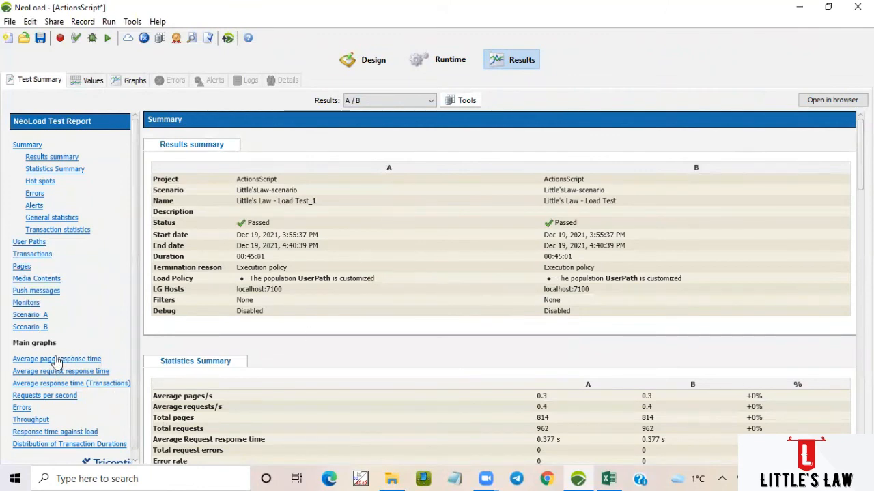
click(32, 255)
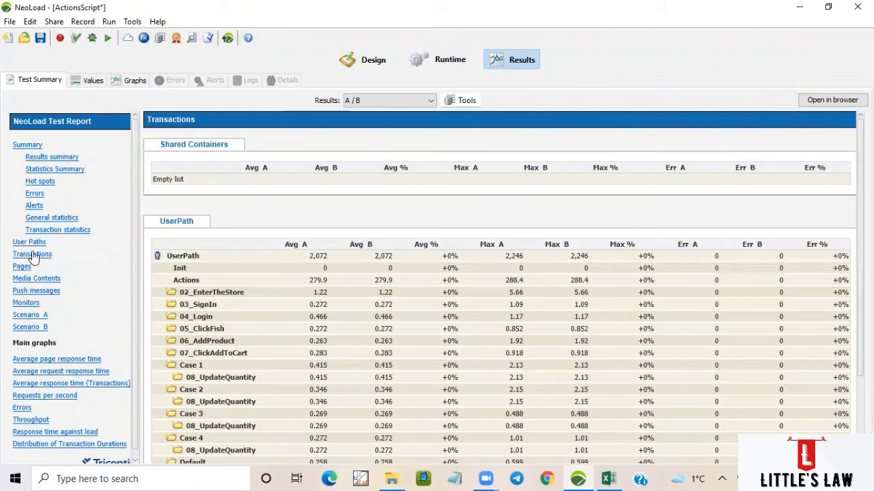
click(34, 243)
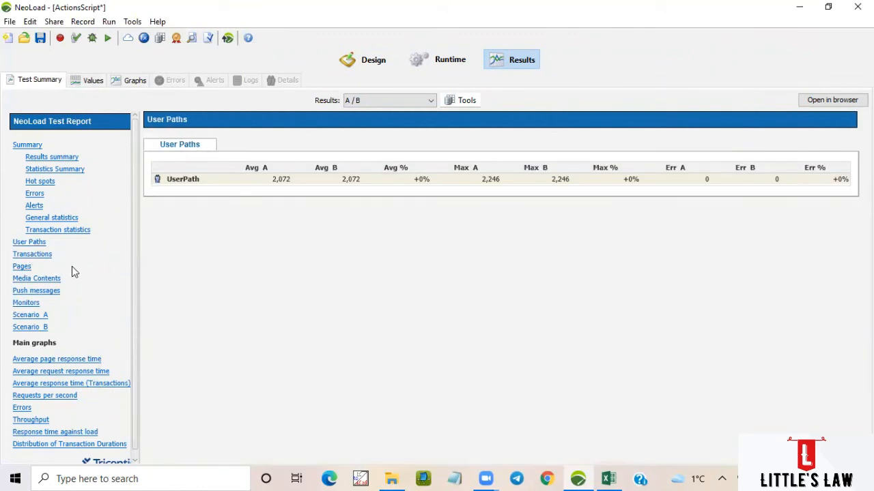
click(32, 255)
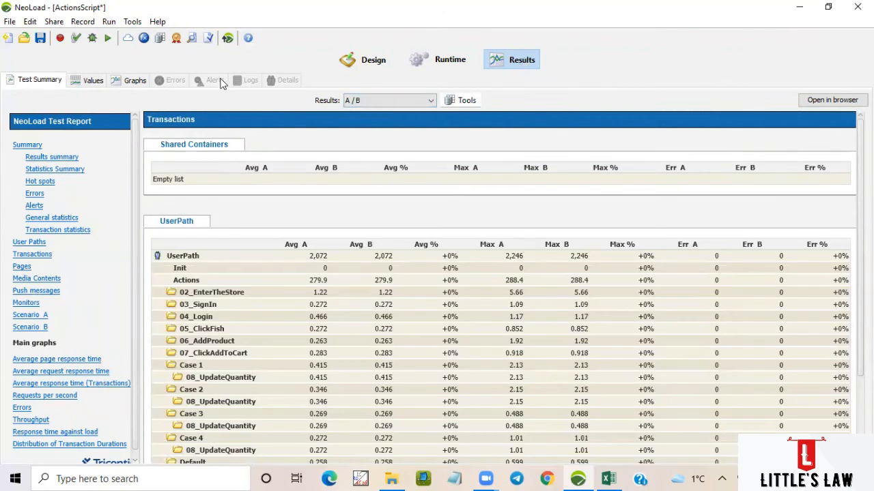
Reopen the Results Manager and review the monitoring data import settings and the details of Little's Law - Load Test_1.
click(461, 101)
click(477, 119)
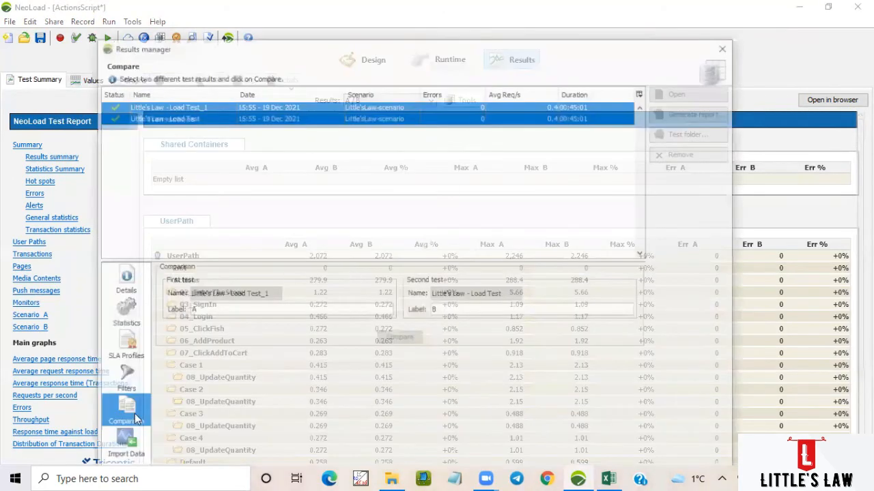
click(127, 452)
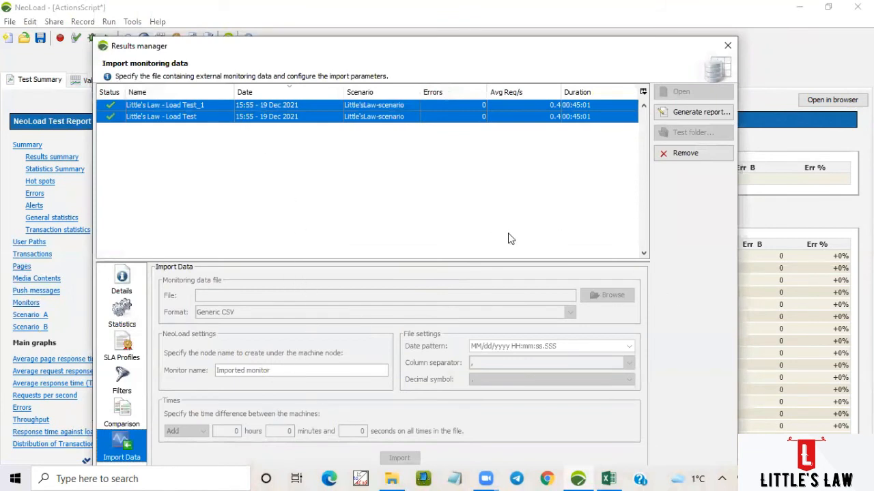
click(125, 285)
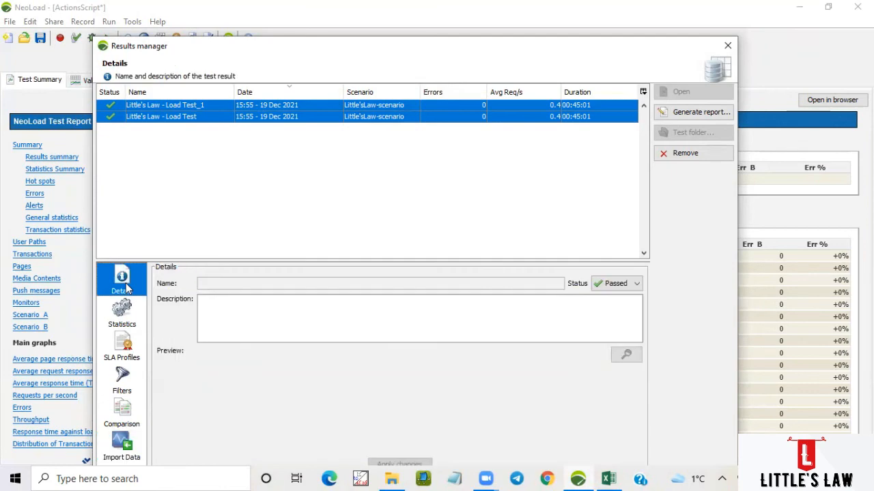
click(257, 106)
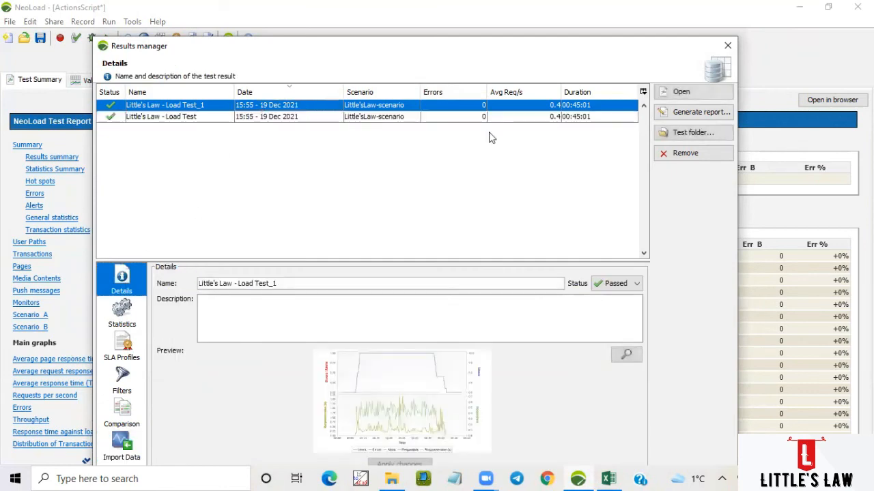
Start a standard report for Little's Law - Load Test_1 and proceed to its report contents.
click(685, 116)
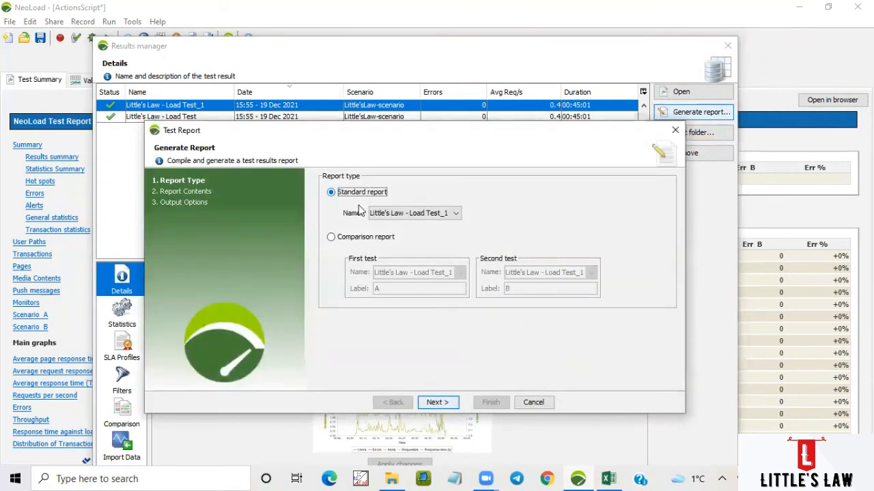
click(405, 215)
click(405, 222)
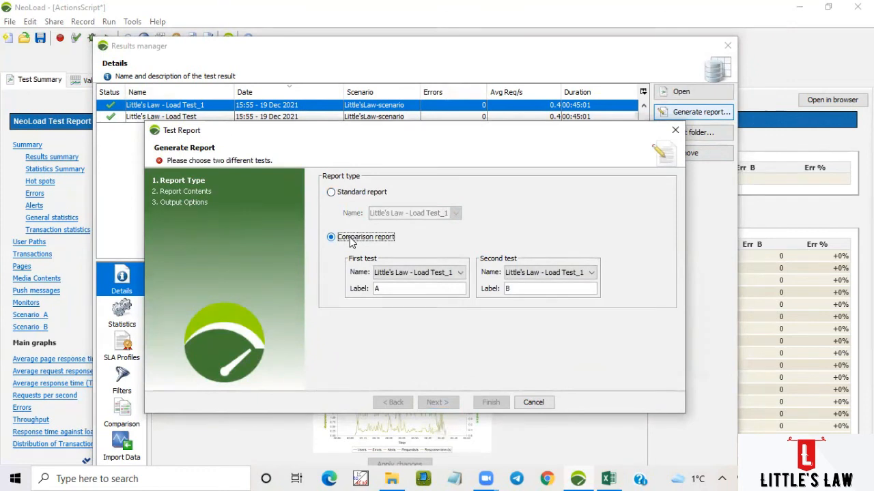
click(333, 193)
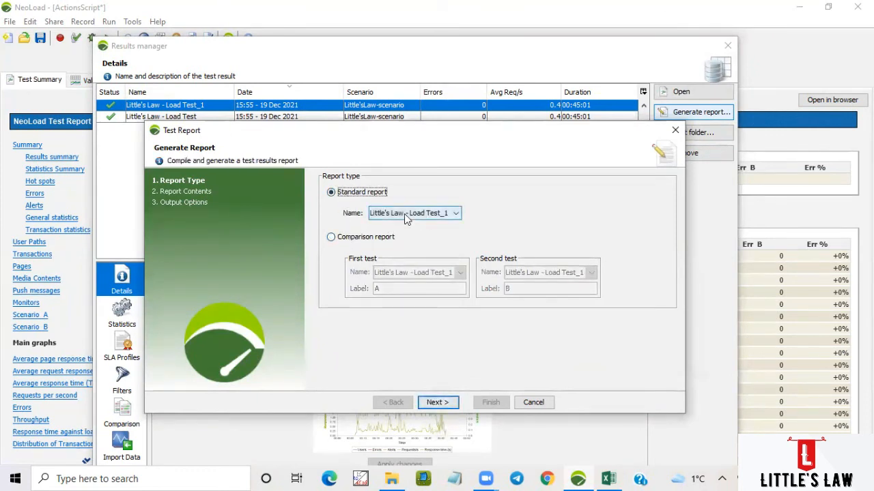
click(440, 403)
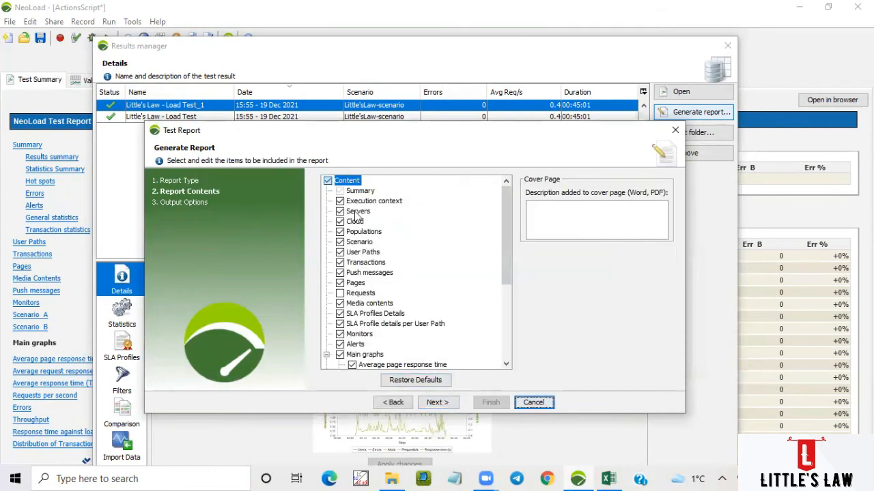
Review the report contents, include all Graph boards, and proceed to the output options.
scroll(368, 225, down, 1)
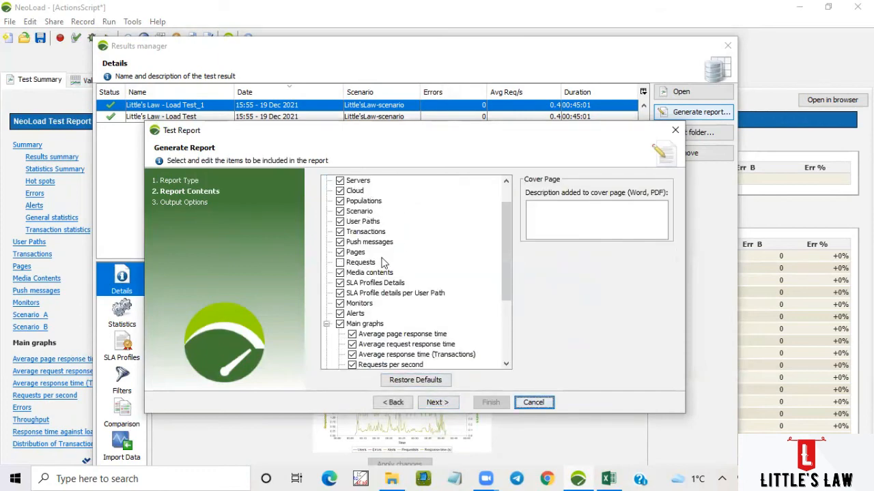
scroll(359, 230, up, 1)
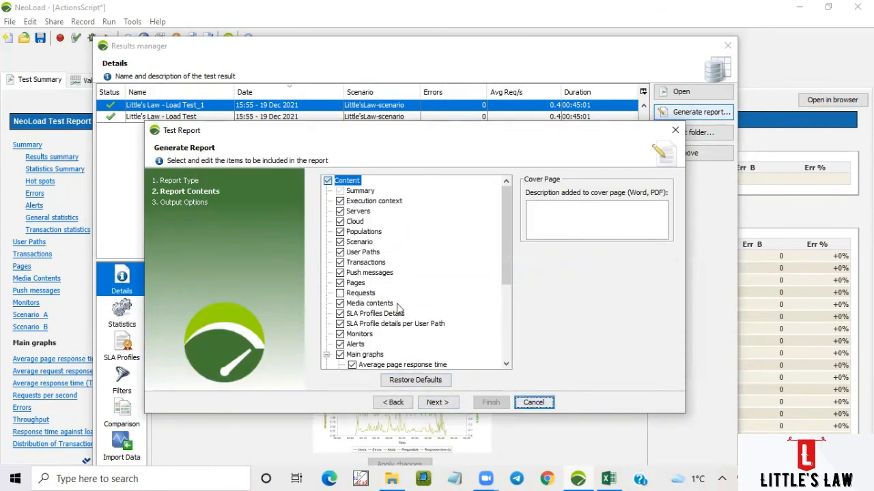
scroll(378, 246, down, 4)
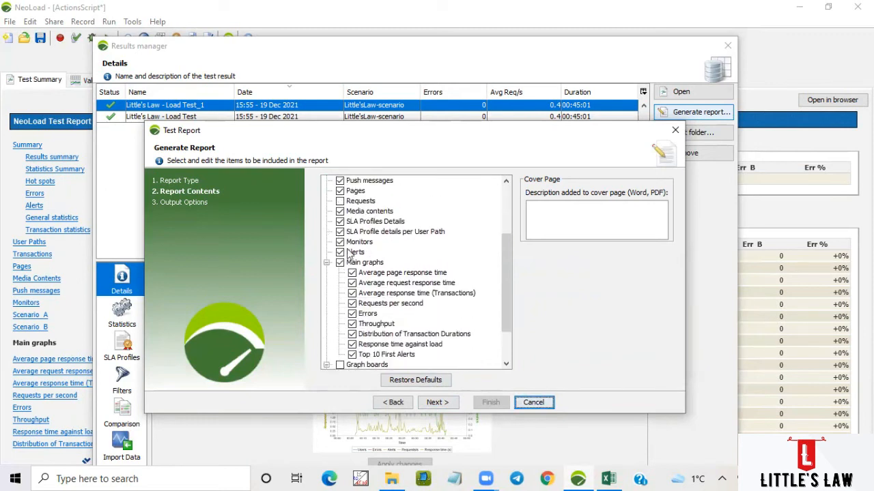
scroll(384, 284, down, 1)
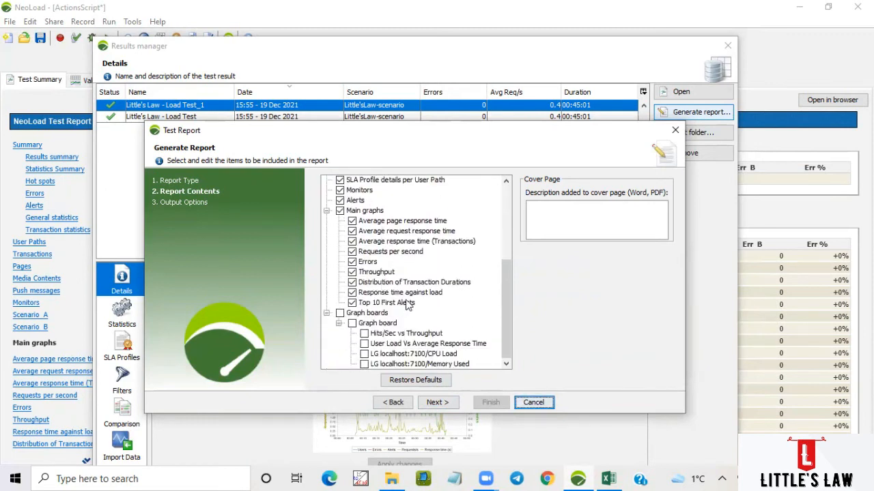
click(339, 312)
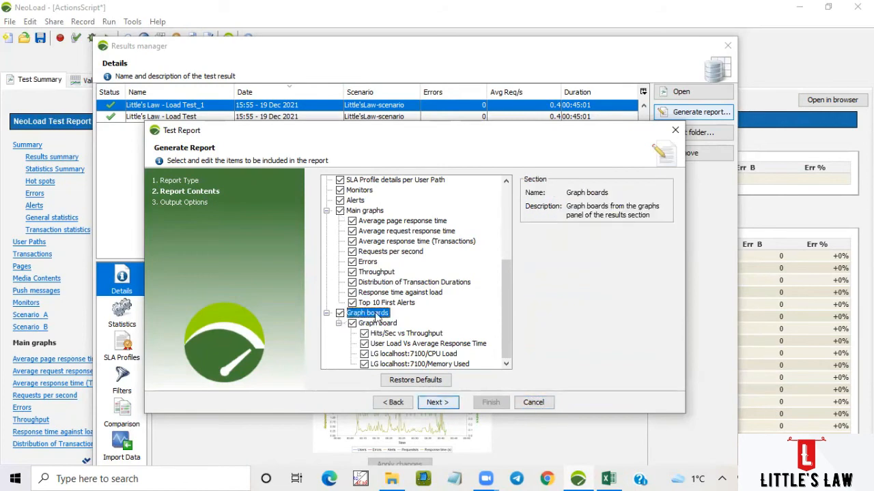
click(437, 402)
Check the report location and try the PDF, HTML, XML and Word (RTF) report formats in turn.
drag(622, 281, 322, 284)
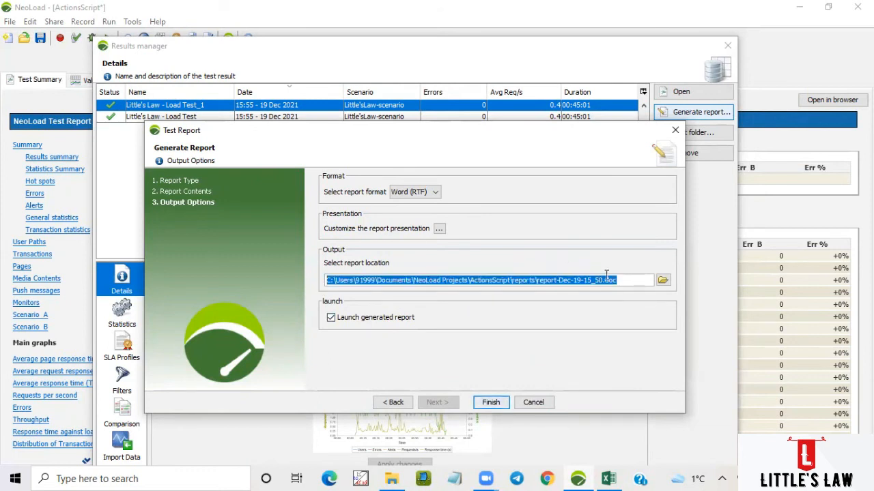
click(419, 193)
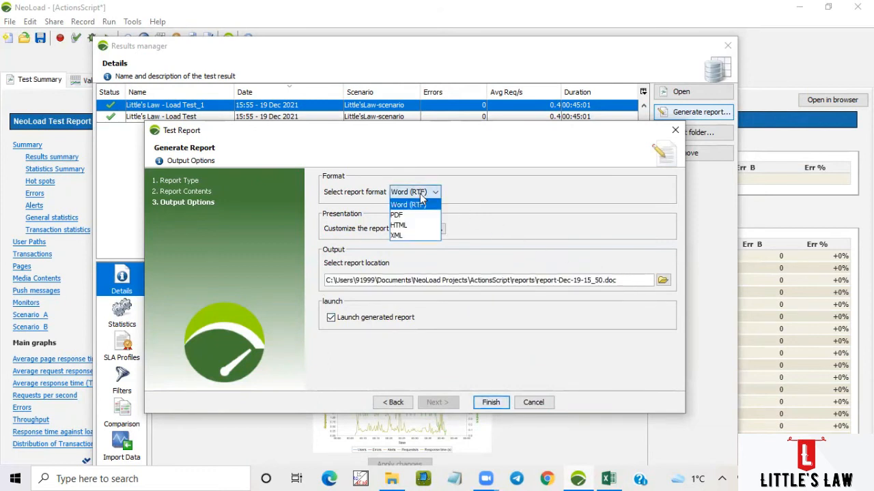
click(423, 195)
click(423, 195)
click(410, 215)
click(420, 193)
click(413, 224)
click(422, 193)
click(414, 236)
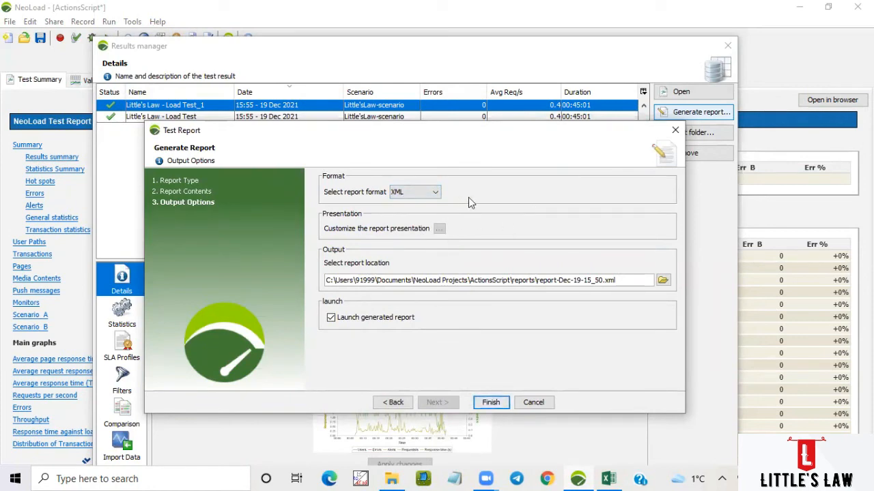
click(420, 193)
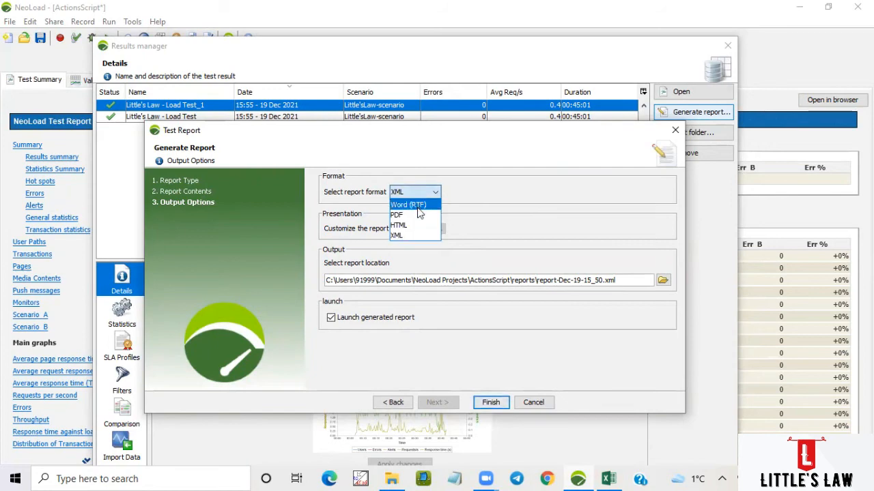
click(418, 205)
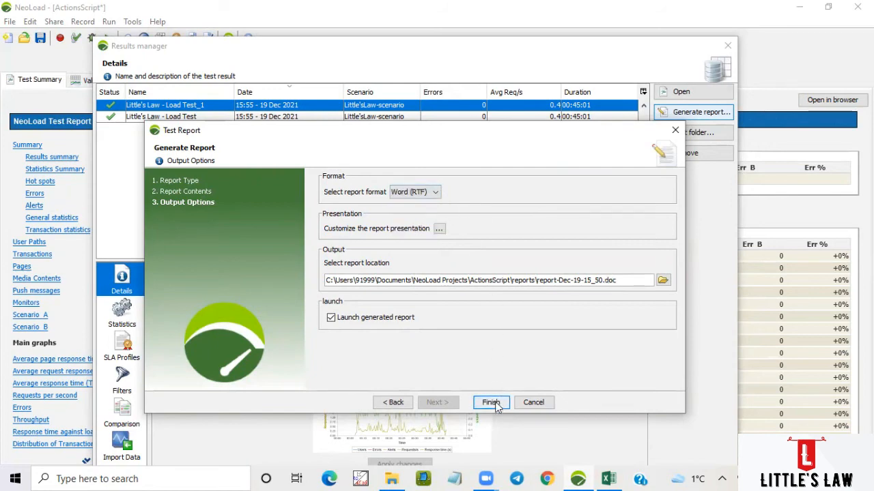
click(417, 192)
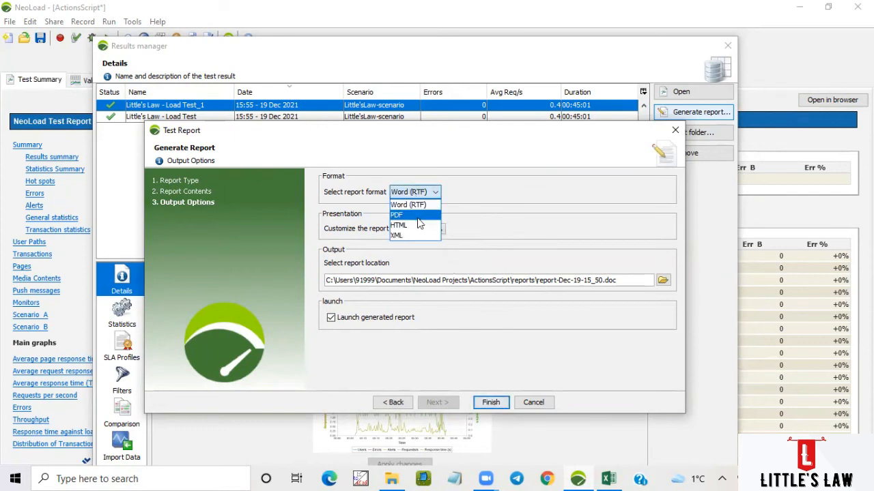
click(417, 216)
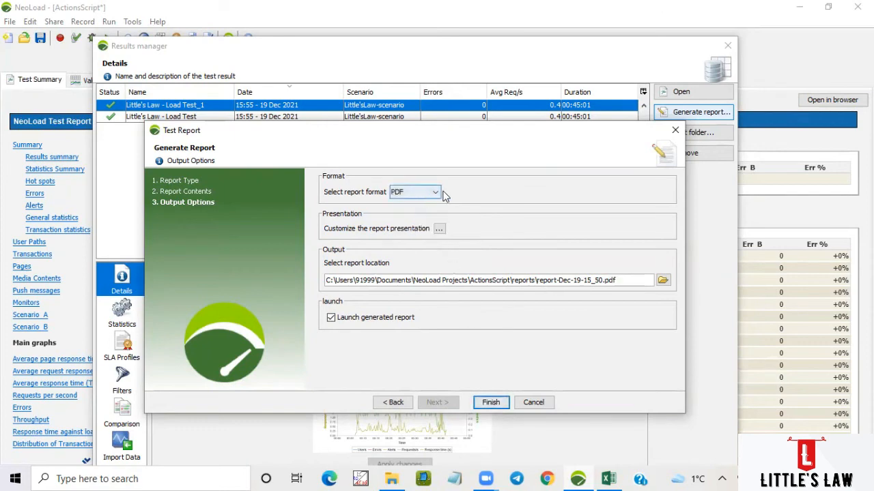
Generate the report in Word (RTF) format and dismiss the download and completion dialogs.
click(415, 192)
click(418, 203)
click(482, 403)
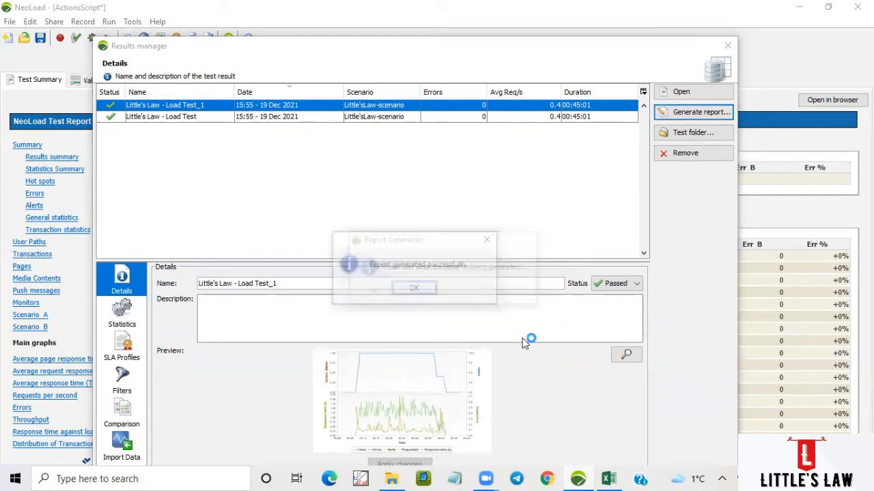
click(418, 289)
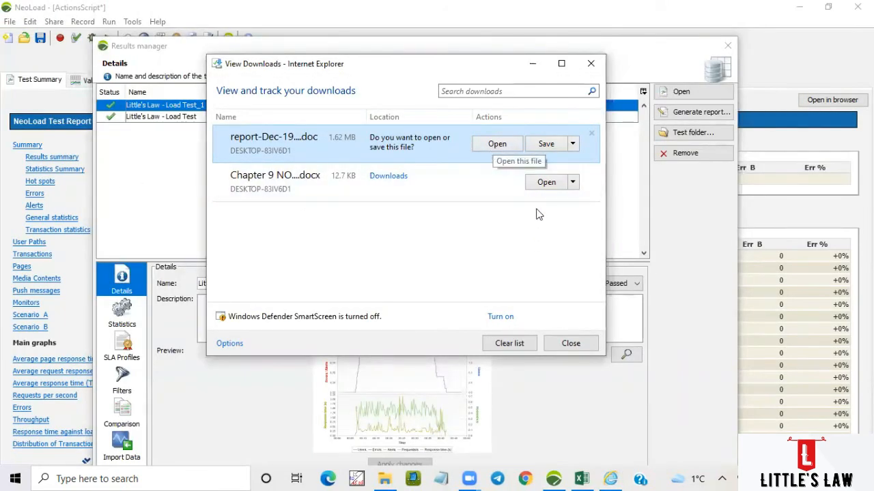
click(533, 64)
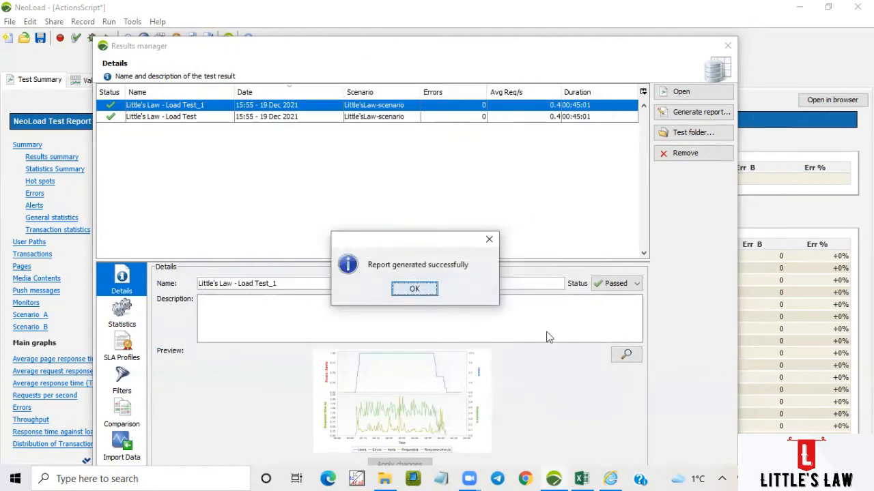
click(415, 289)
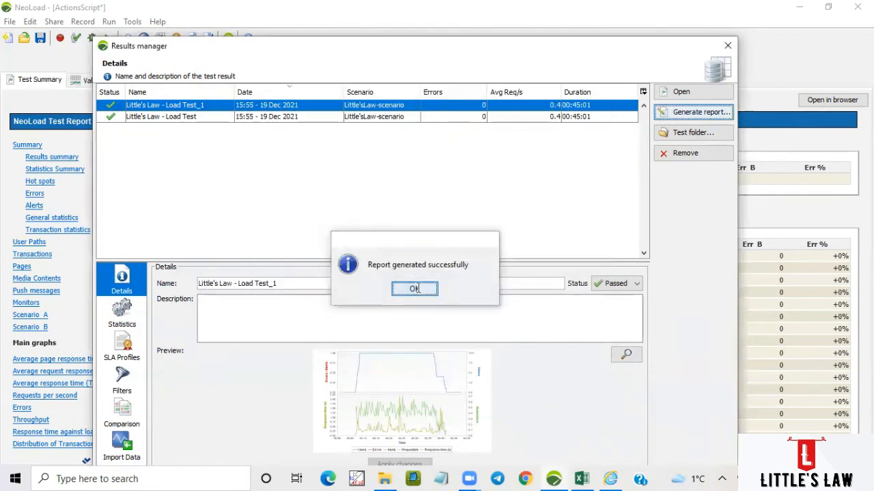
Open the test folder of Little's Law - Load Test_1 and examine its result files and folder path.
click(680, 135)
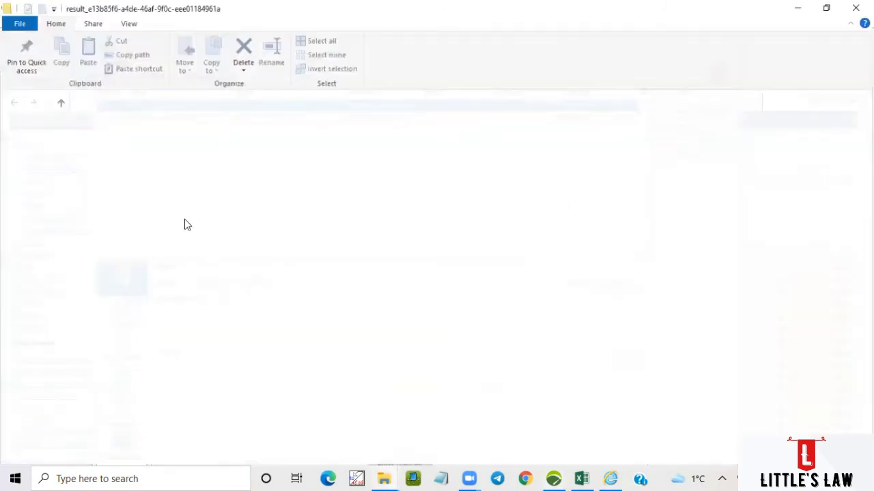
scroll(226, 185, down, 1)
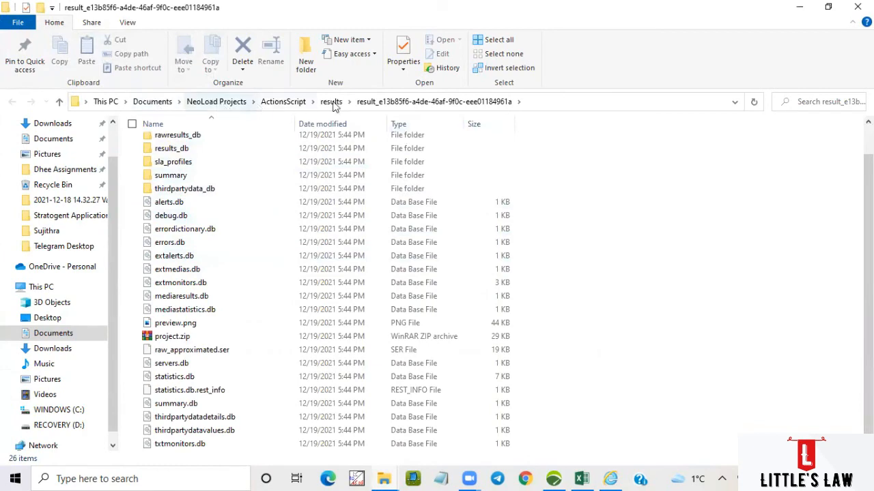
click(554, 107)
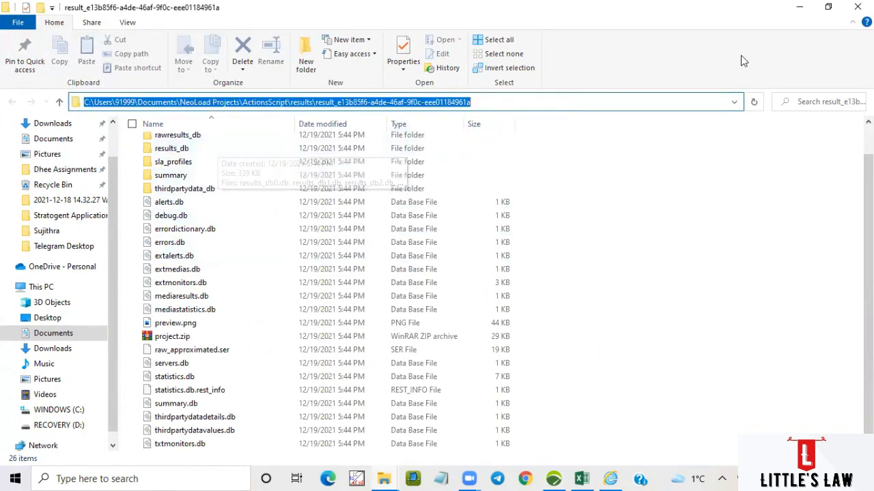
click(799, 8)
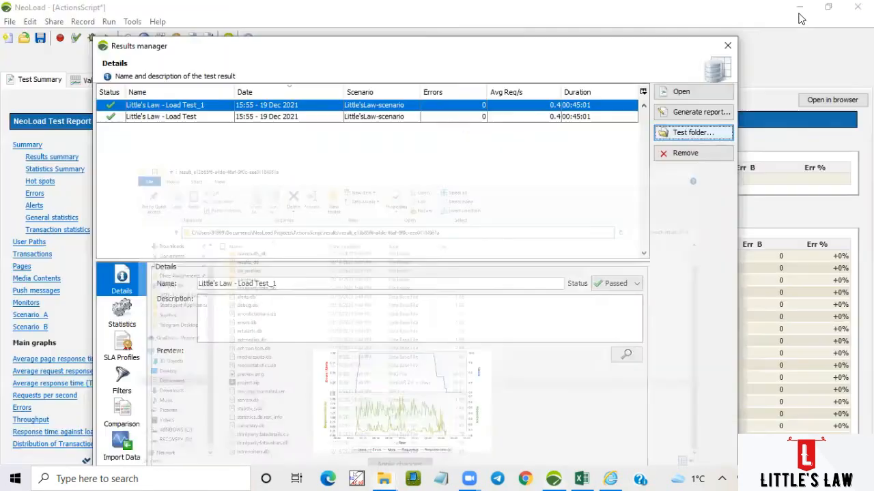
Remove the Little's Law - Load Test result and close the Results Manager.
click(392, 117)
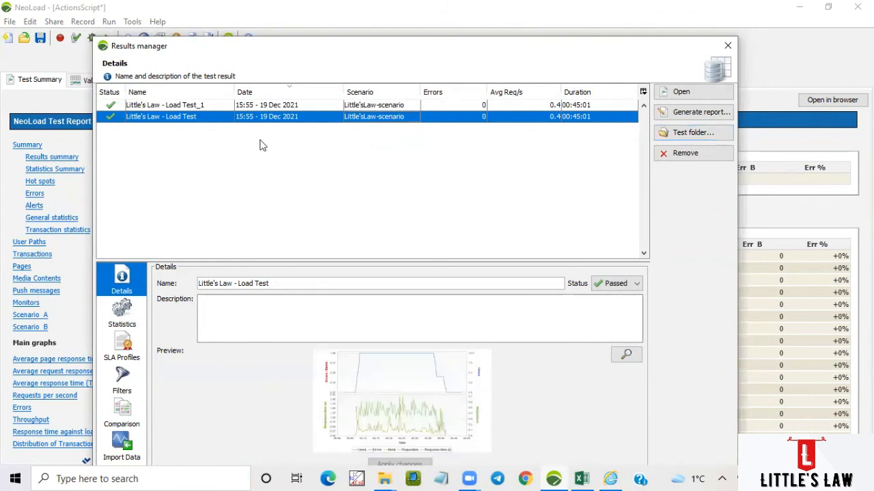
click(679, 156)
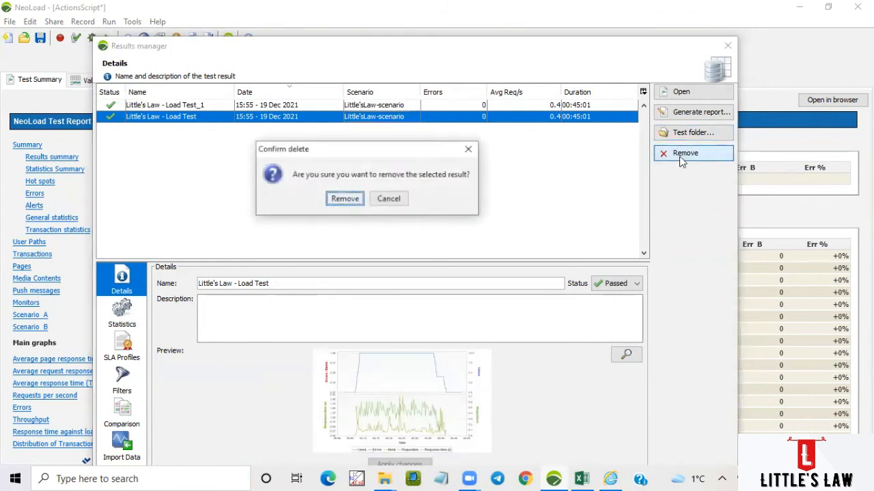
click(336, 199)
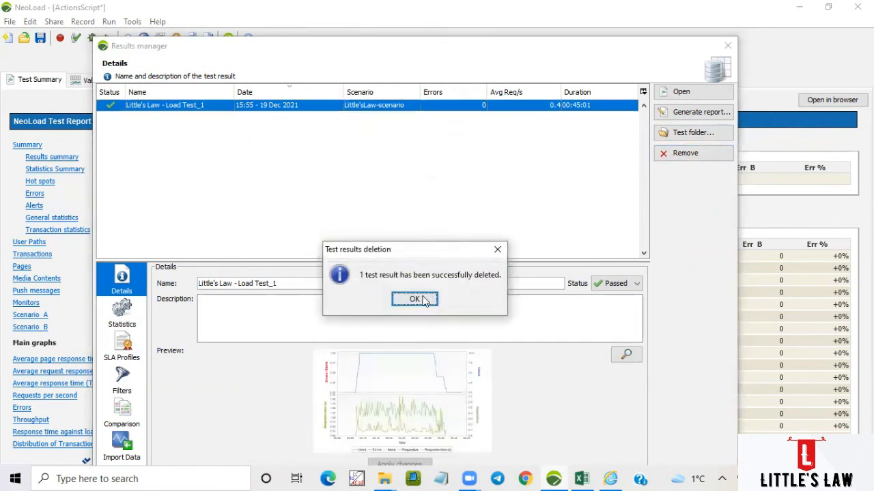
click(419, 301)
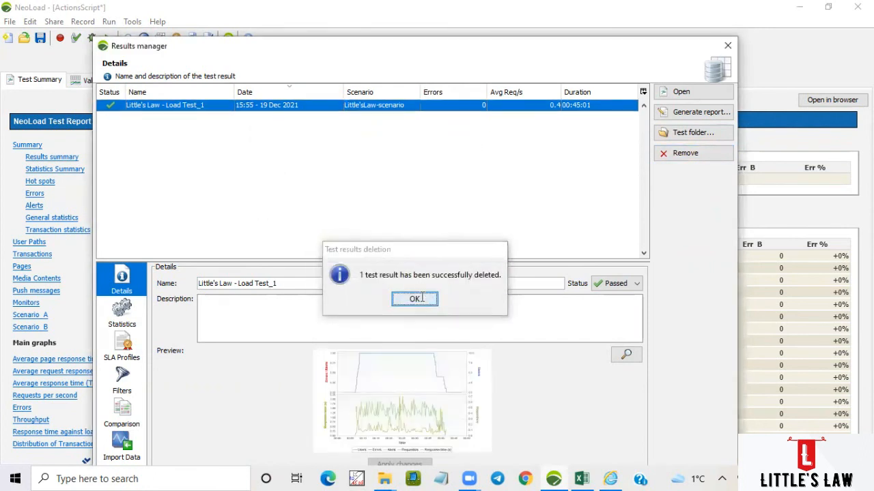
click(727, 46)
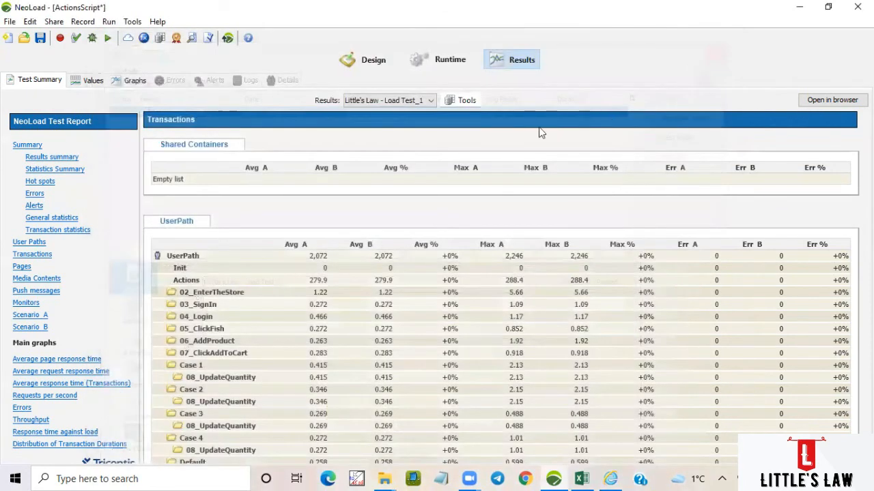
Check which results are available to load and choose Little's Law - Load Test_1.
click(458, 104)
drag(448, 293, 441, 290)
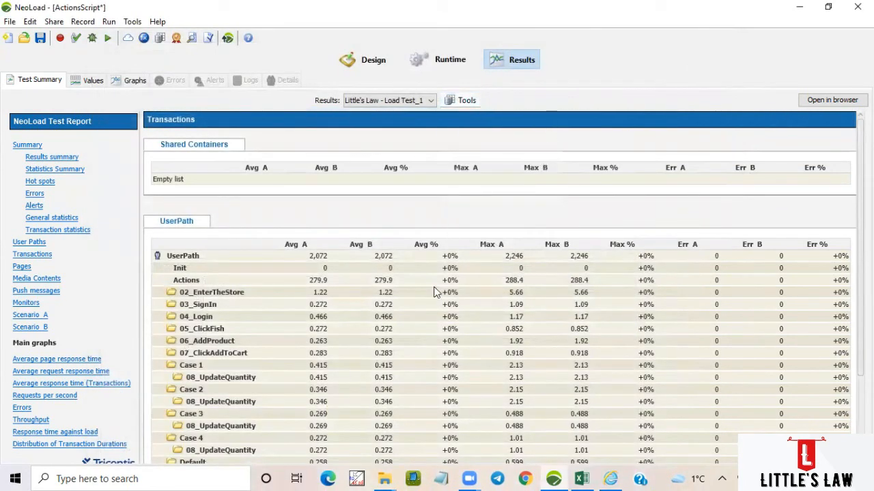
click(389, 100)
click(382, 122)
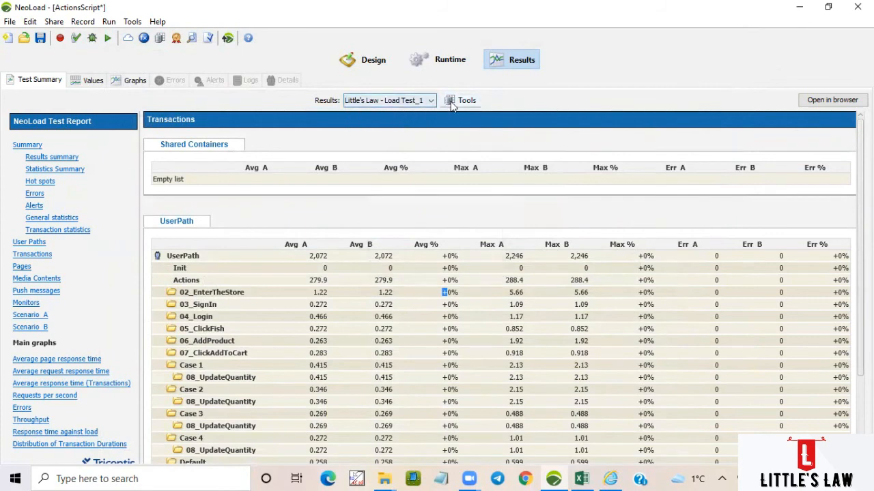
click(461, 101)
click(558, 96)
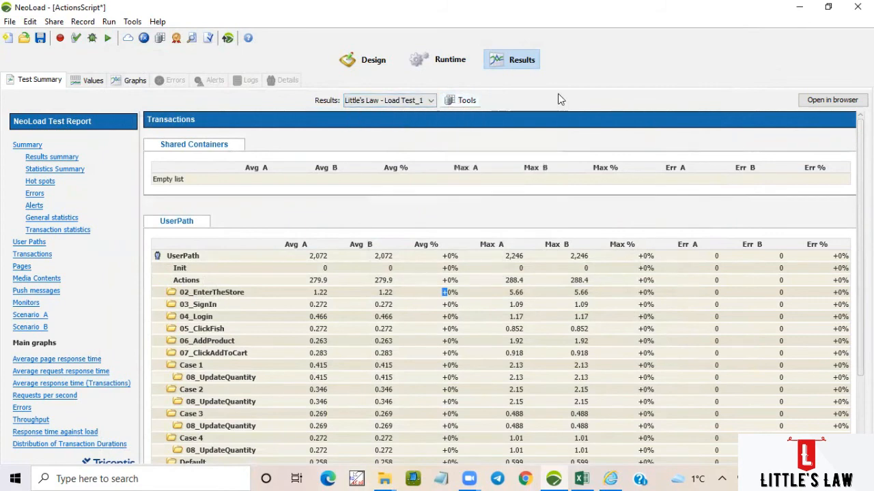
Review the comparison's summary and transaction values, and briefly reopen the Results Manager.
click(32, 146)
click(87, 82)
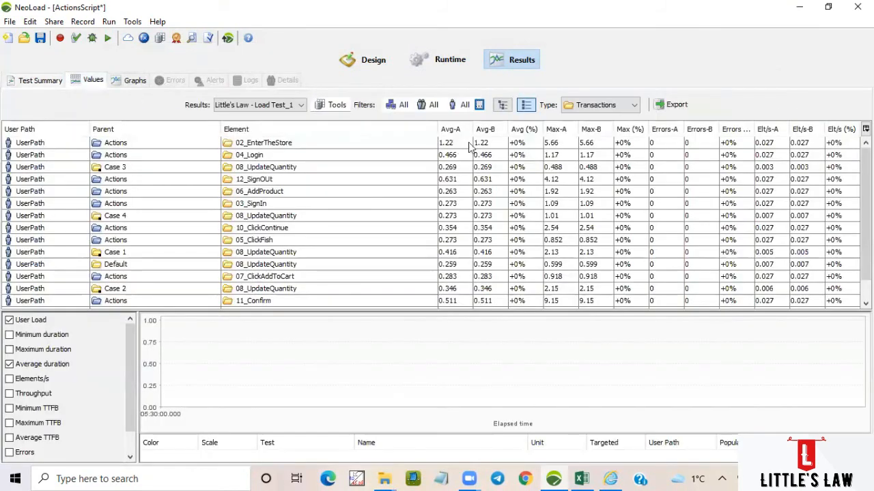
click(36, 81)
click(463, 101)
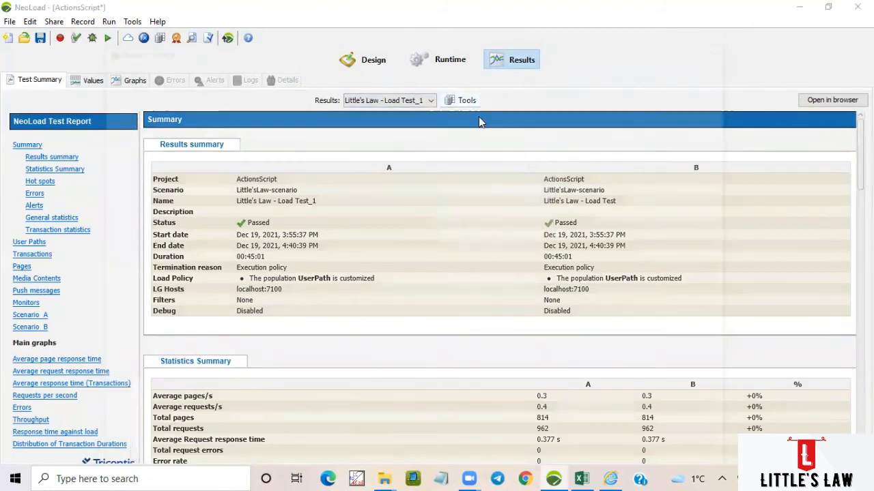
click(480, 121)
click(727, 45)
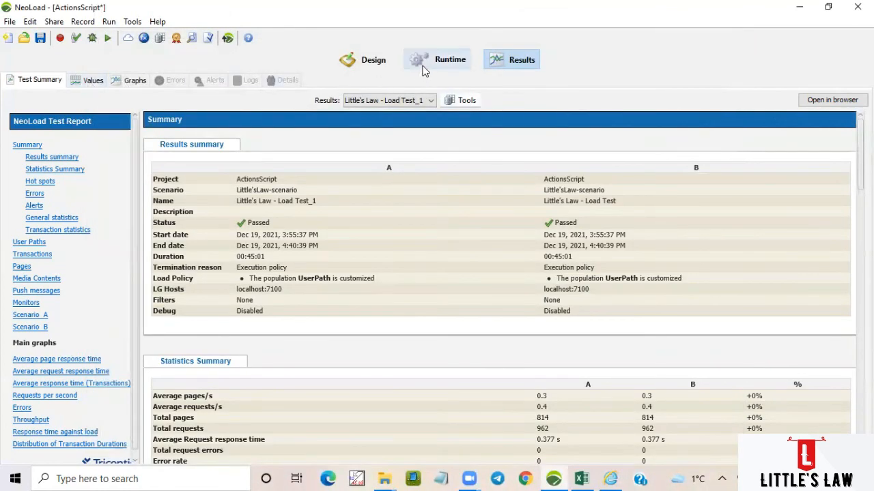
Check the comparison's Media Contents section, return to its Summary and look at the available result choices.
click(49, 280)
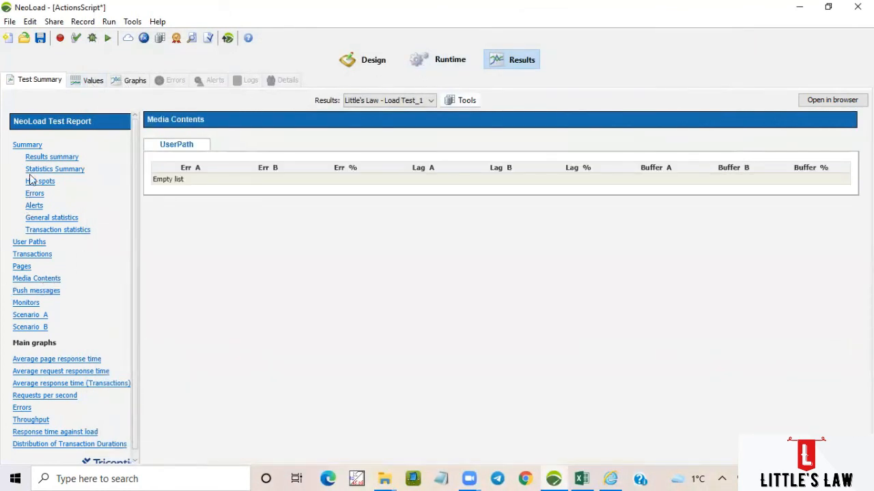
click(29, 145)
click(427, 101)
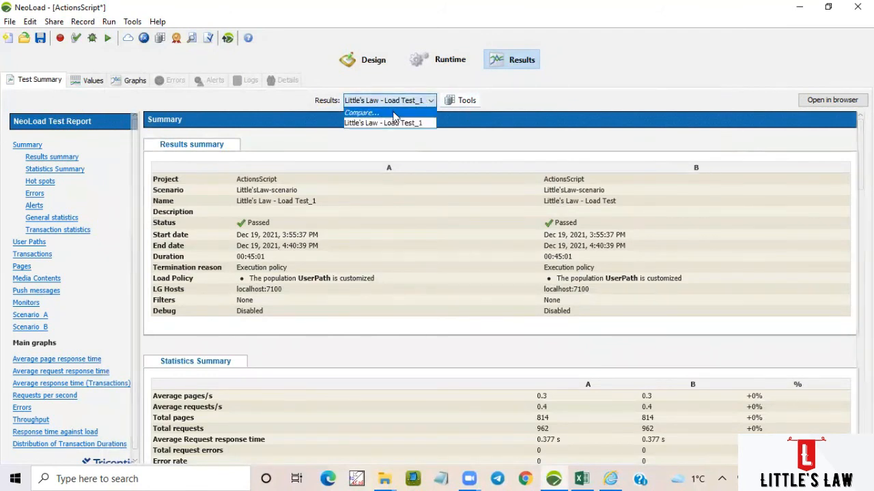
click(461, 101)
Open the comparison report in the browser, review its statistics summary, hot spots, alerts and transactions, and close it.
click(514, 104)
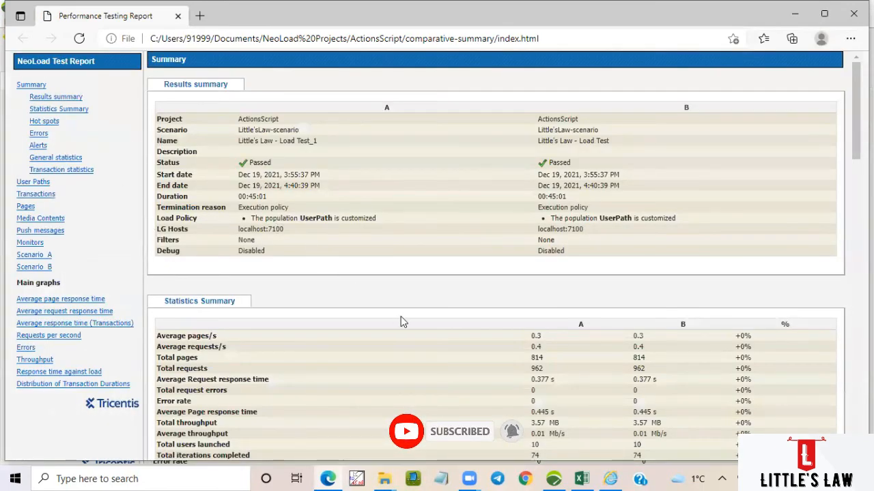
scroll(401, 319, down, 3)
scroll(230, 278, up, 3)
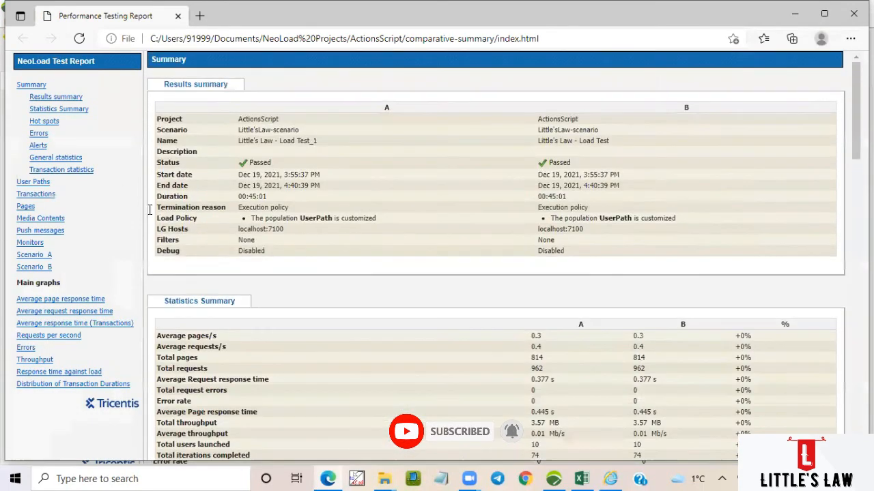
click(68, 109)
click(68, 111)
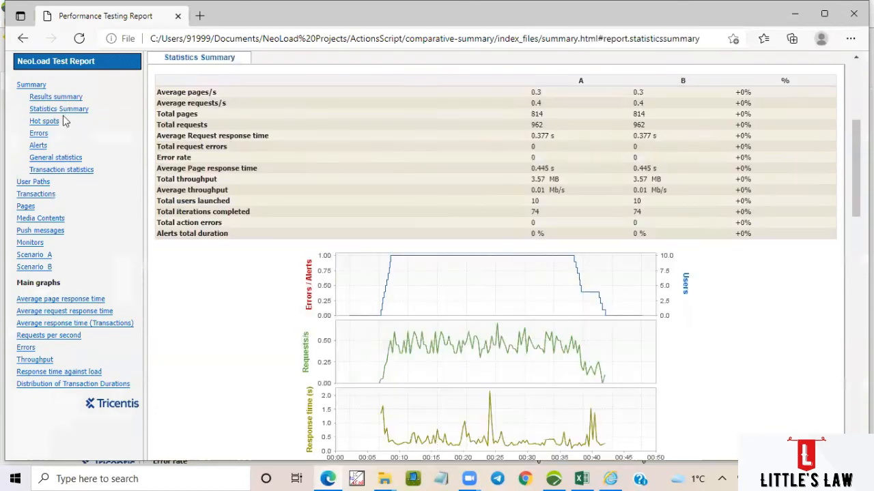
click(45, 121)
click(38, 146)
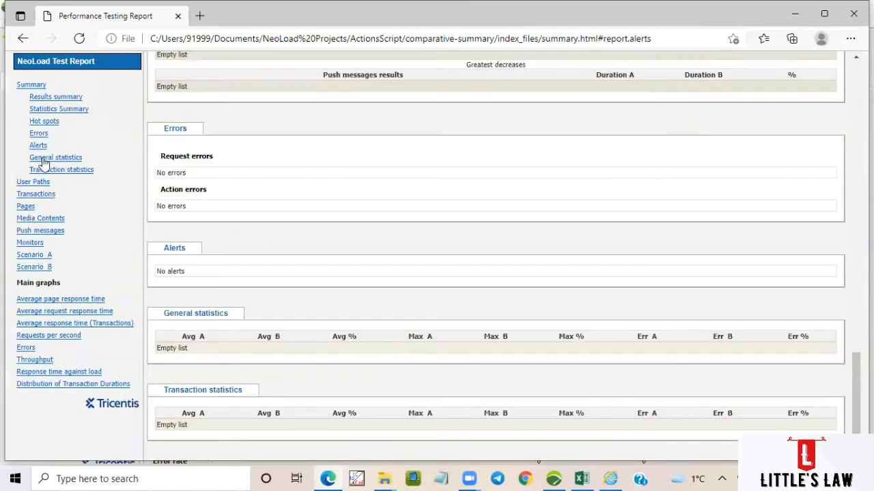
click(35, 194)
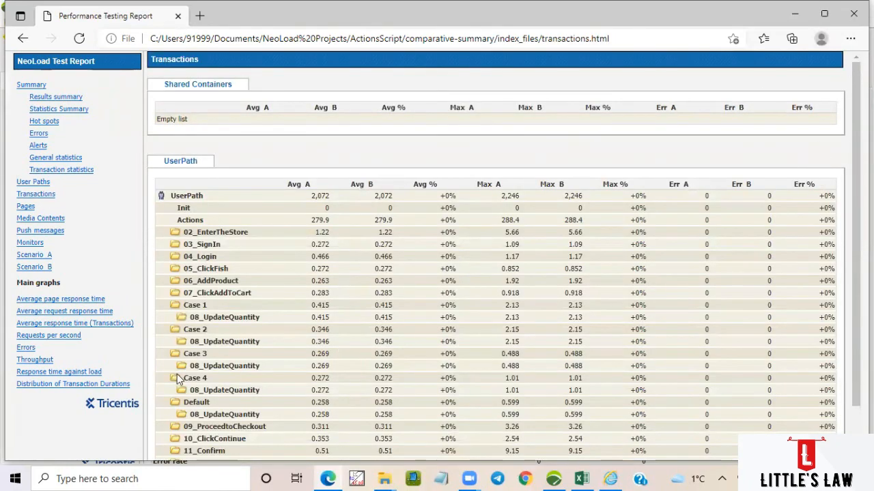
click(849, 24)
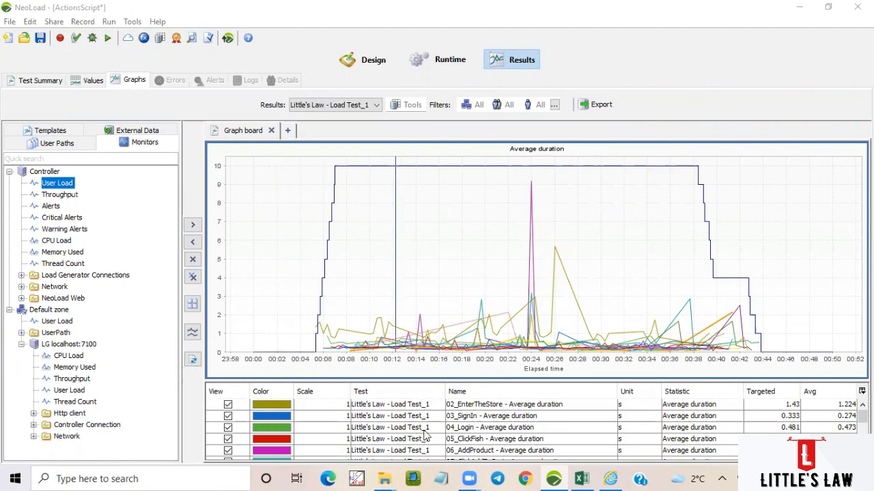
Hide and show again the 04_Login and 05_ClickFish average duration curves on the graph board.
scroll(427, 434, down, 5)
click(228, 428)
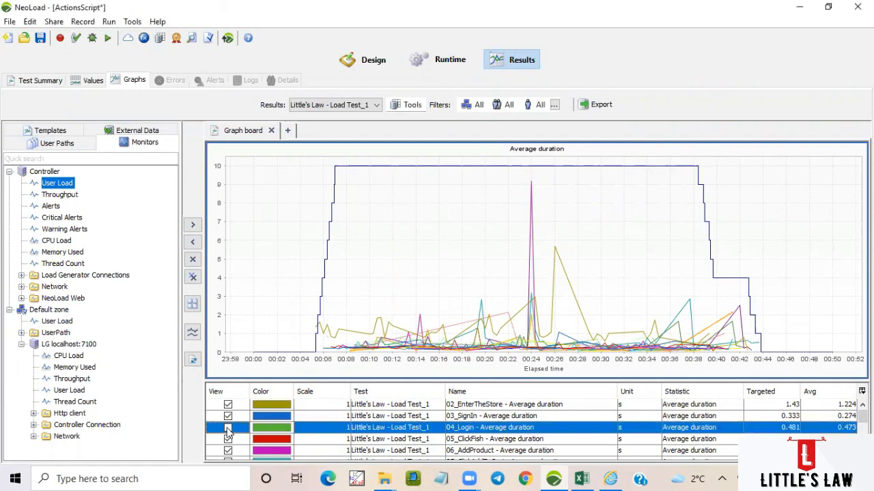
click(228, 428)
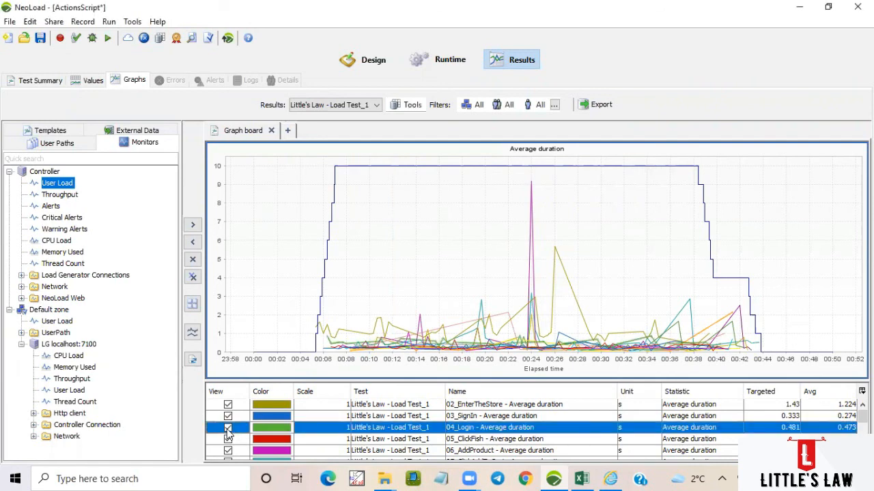
click(228, 428)
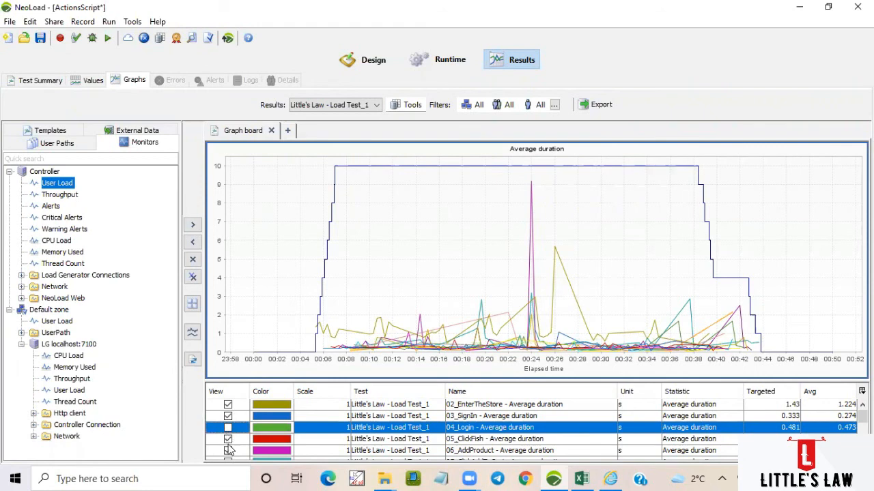
click(228, 439)
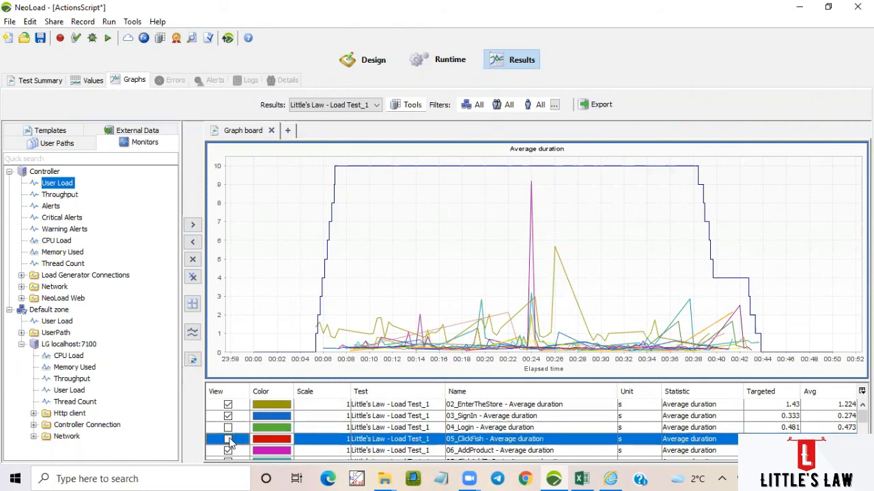
click(228, 440)
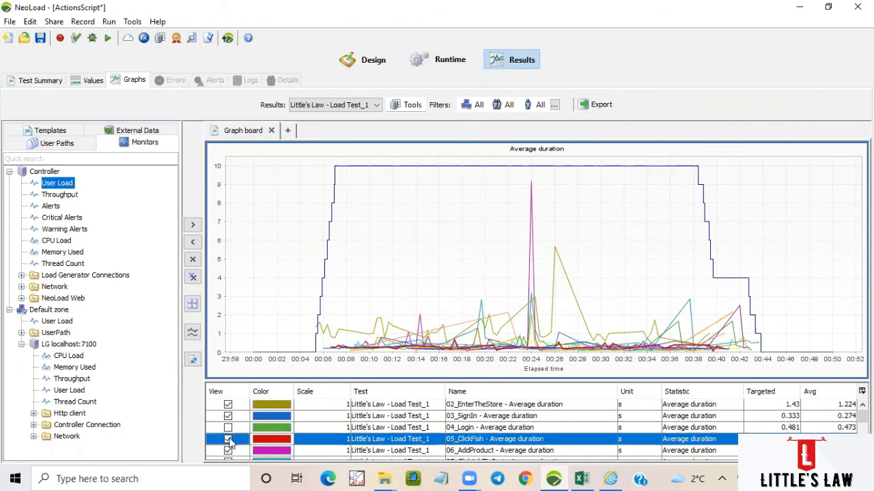
click(228, 428)
Hide and show again the grey and yellow 08_UpdateQuantity average duration curves on the graph board.
scroll(229, 437, down, 5)
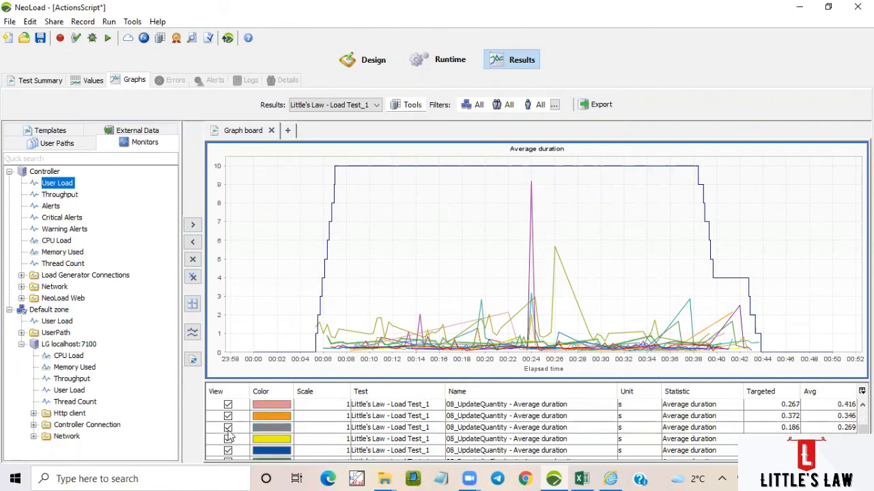
click(228, 428)
click(228, 439)
click(228, 429)
click(229, 440)
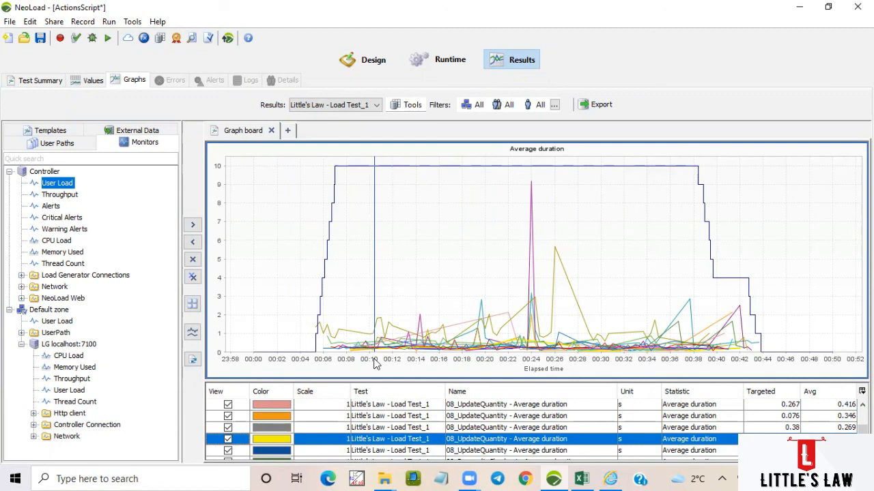
key(alt+Tab)
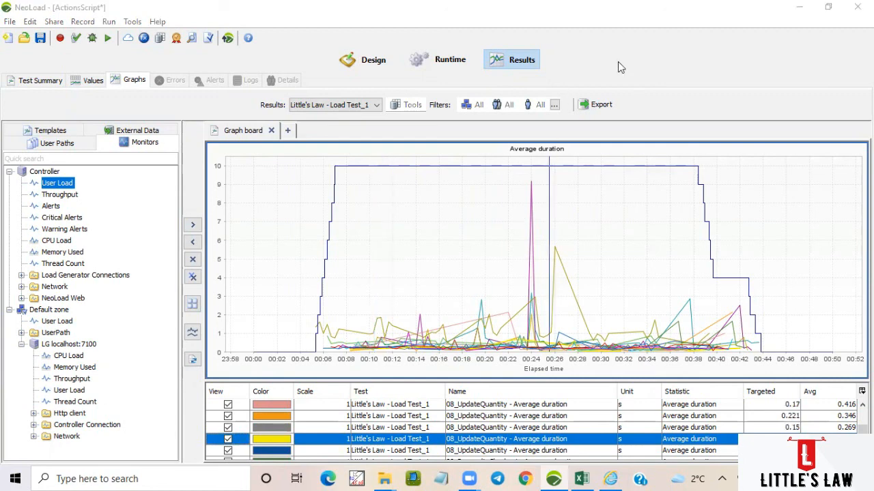